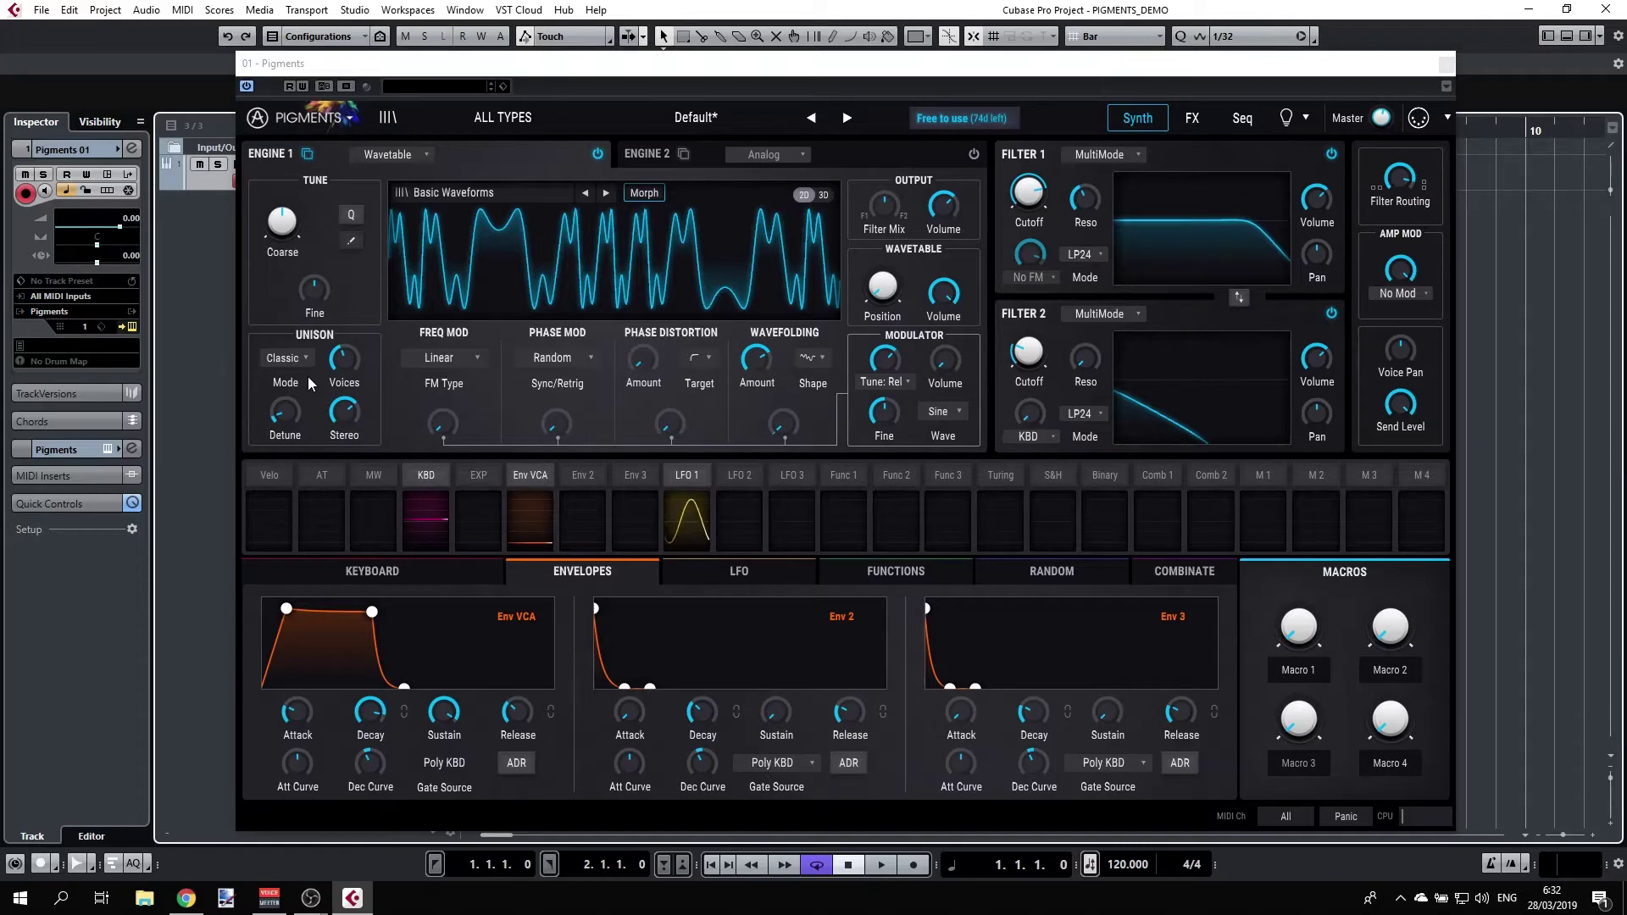
Swap the settings of Filter 1 and Filter 2, and shift the Filter Routing blend toward series.
{"action": "left_click", "coordinate": [1237, 297]}
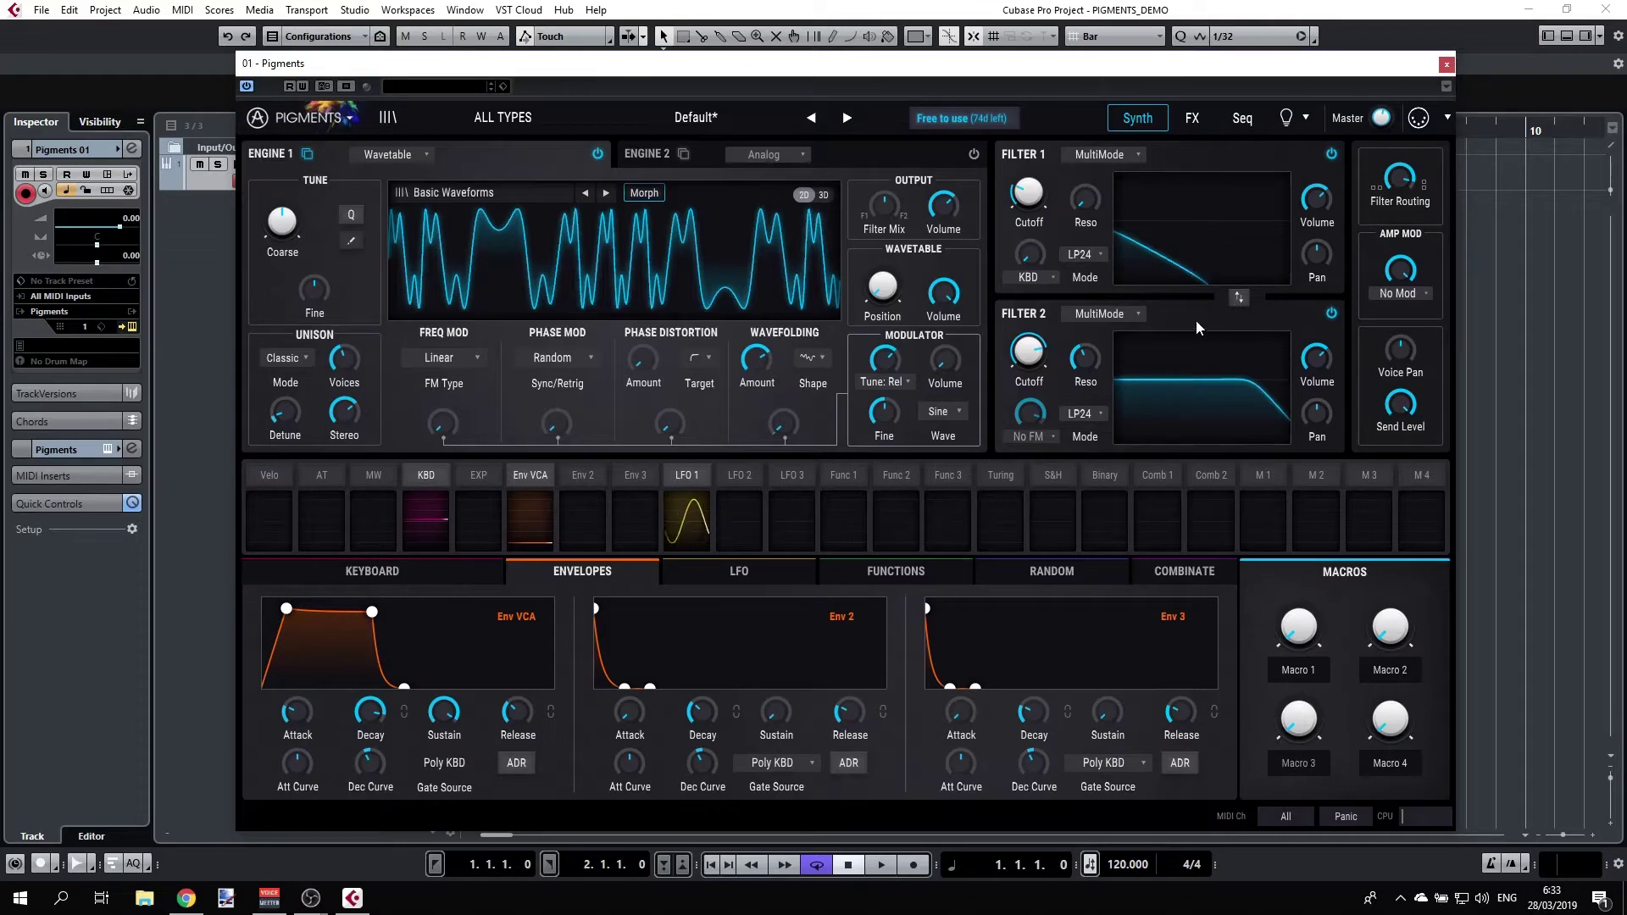
{"action": "mouse_move", "coordinate": [1384, 184]}
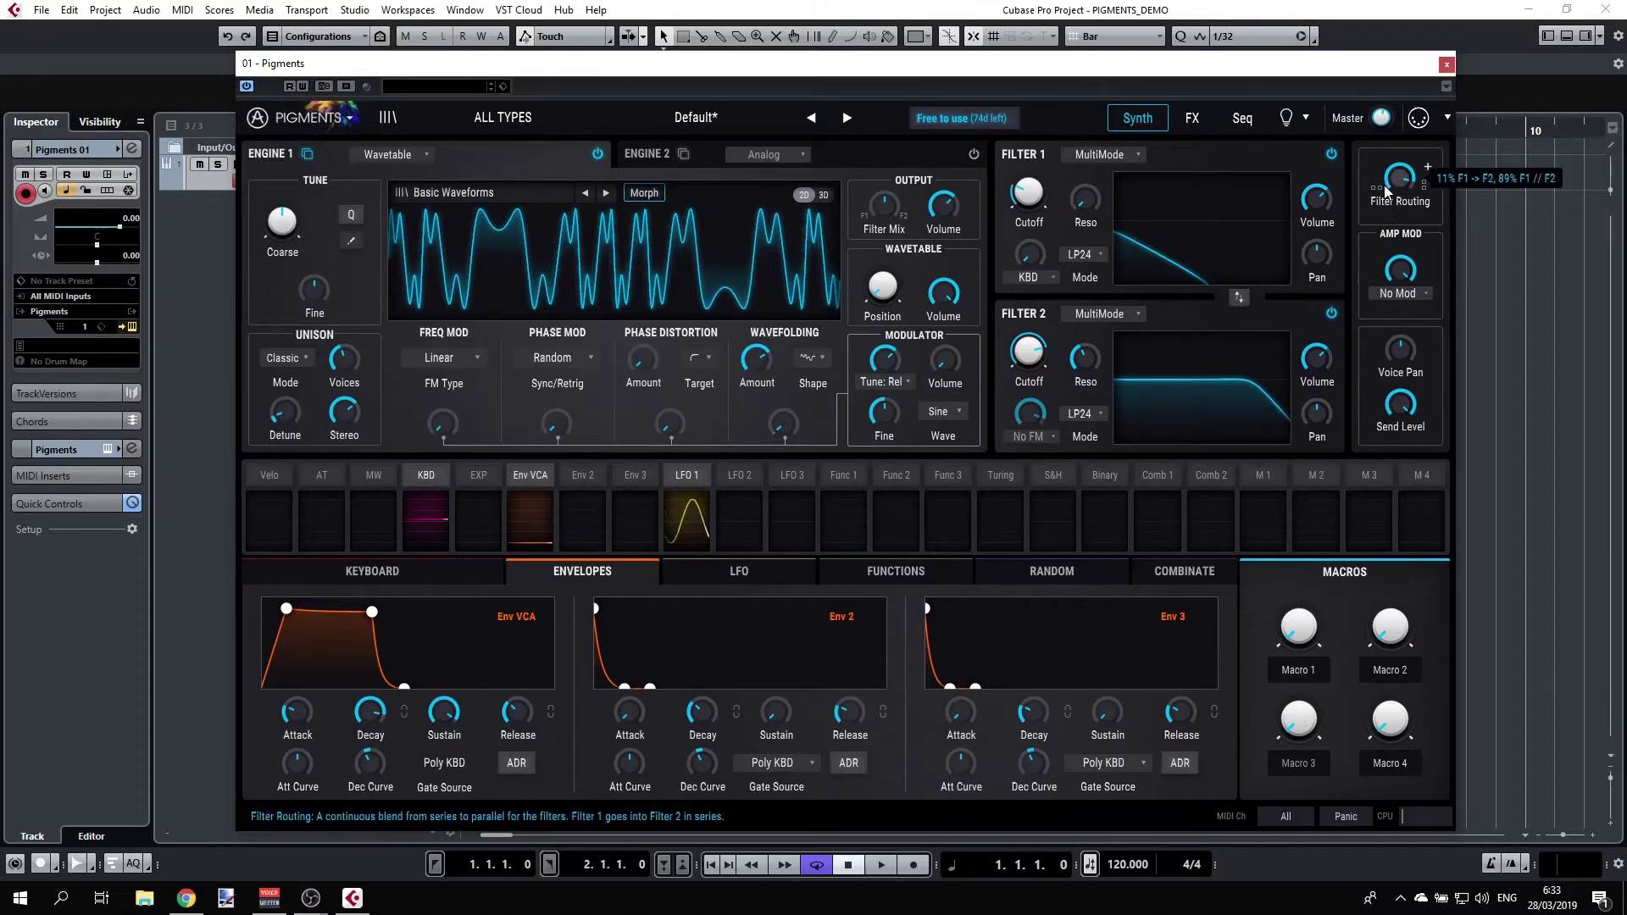
{"action": "left_click_drag", "start_coordinate": [1391, 185], "coordinate": [1390, 196]}
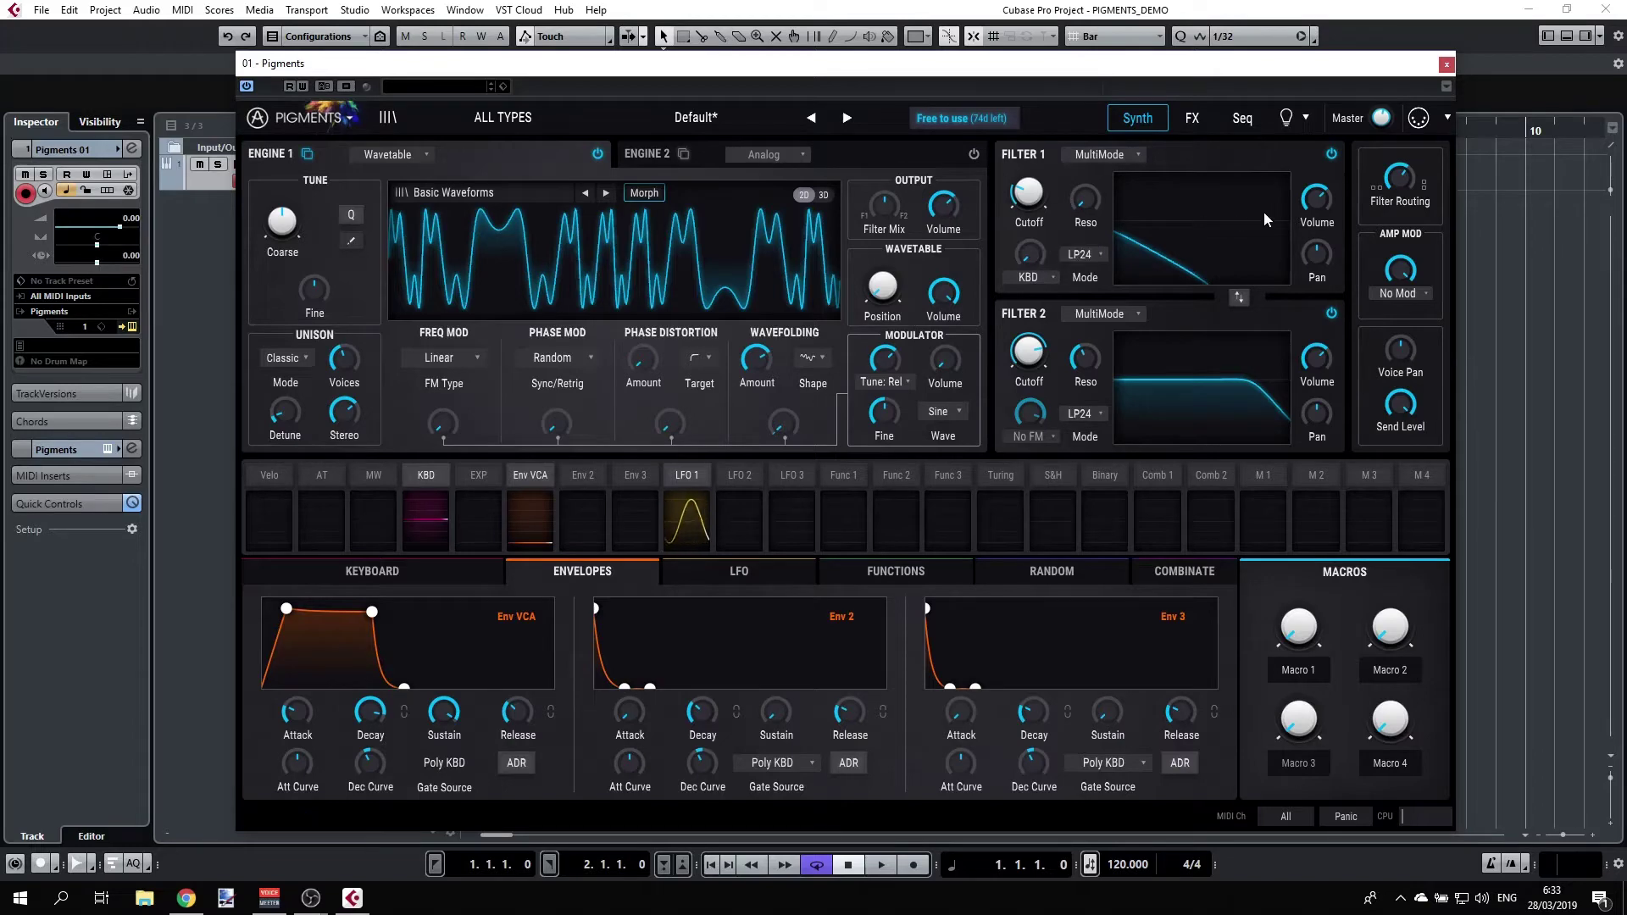
{"action": "mouse_move", "coordinate": [1309, 202]}
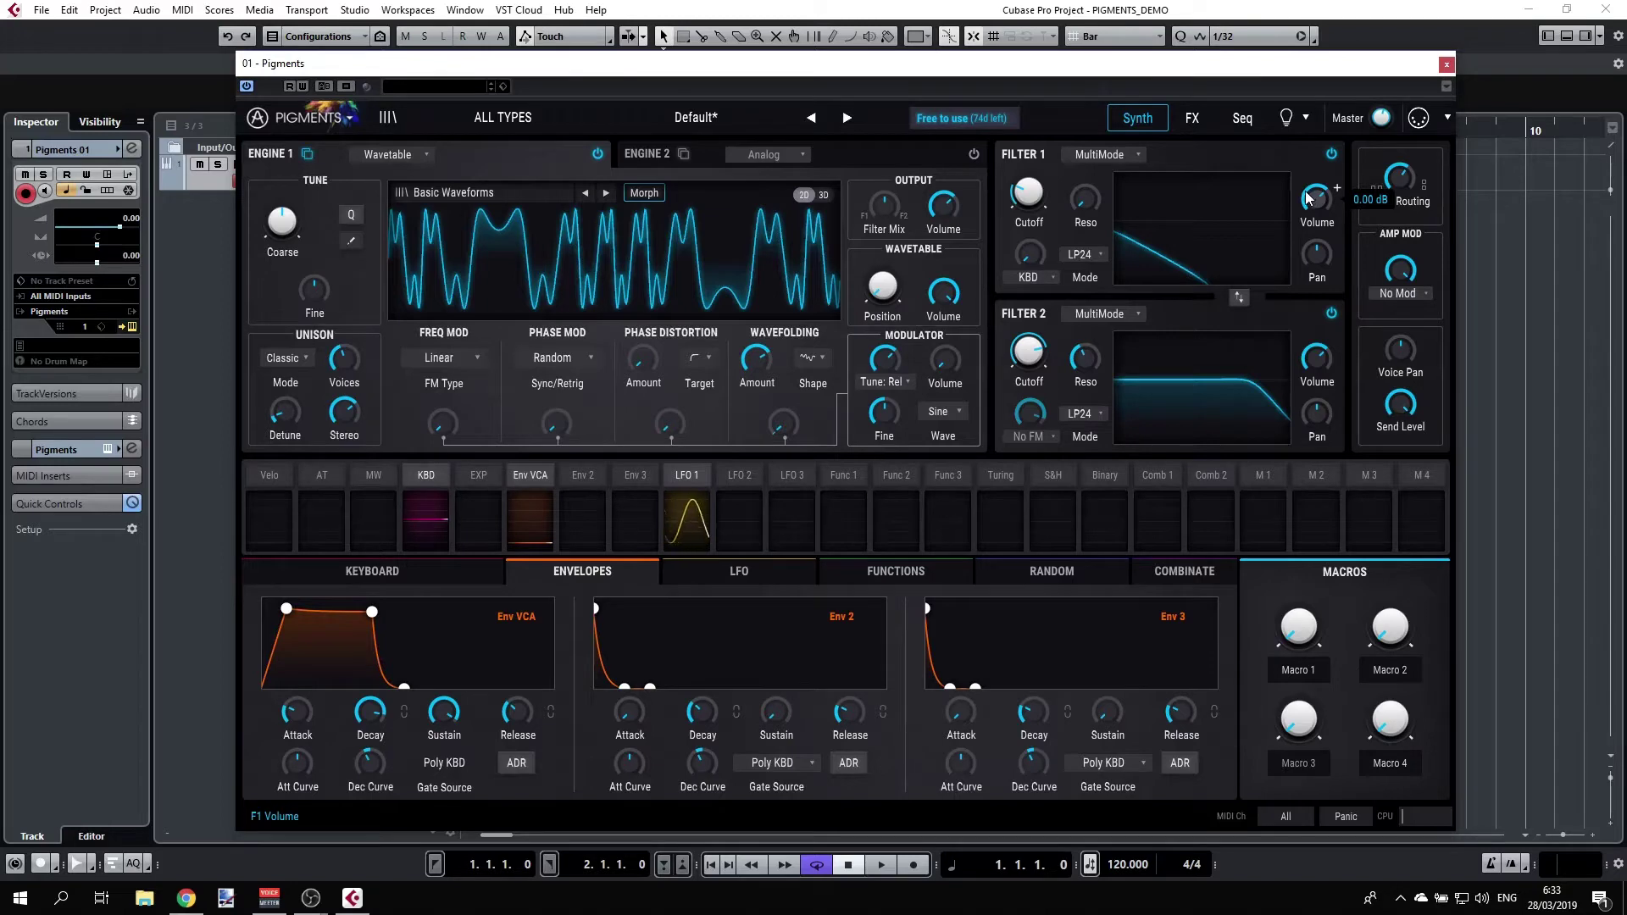
{"action": "mouse_move", "coordinate": [1427, 167]}
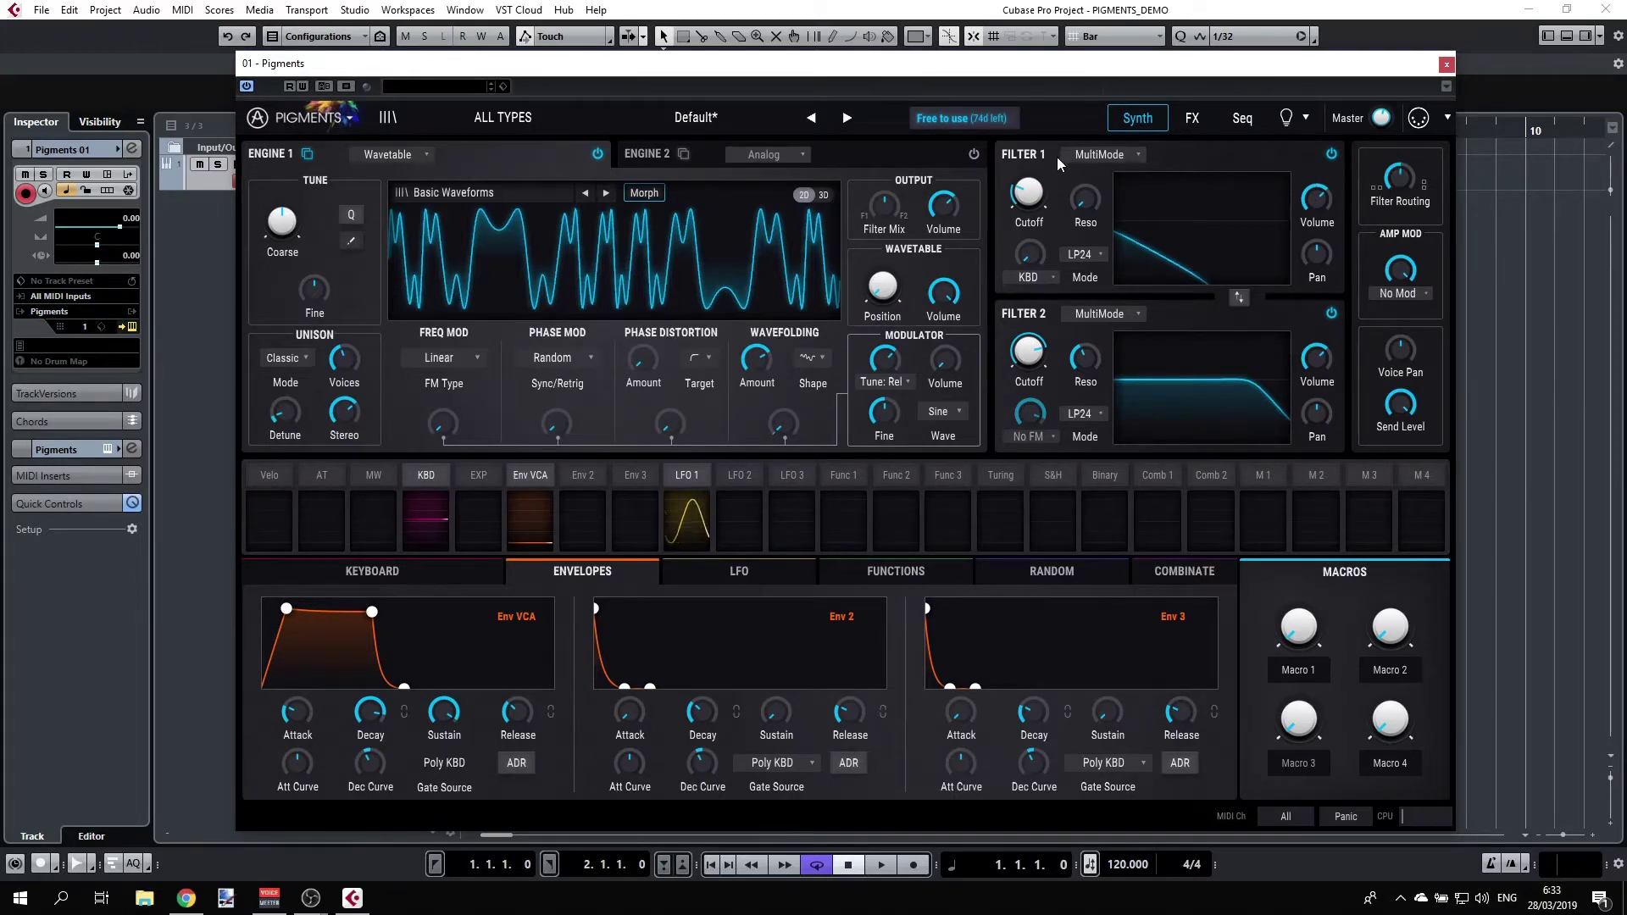
Keep Filter 1 on the MultiMode type, set its mode to Notch24, and sweep its cutoff down to 24.2 Hz.
{"action": "left_click", "coordinate": [1122, 156]}
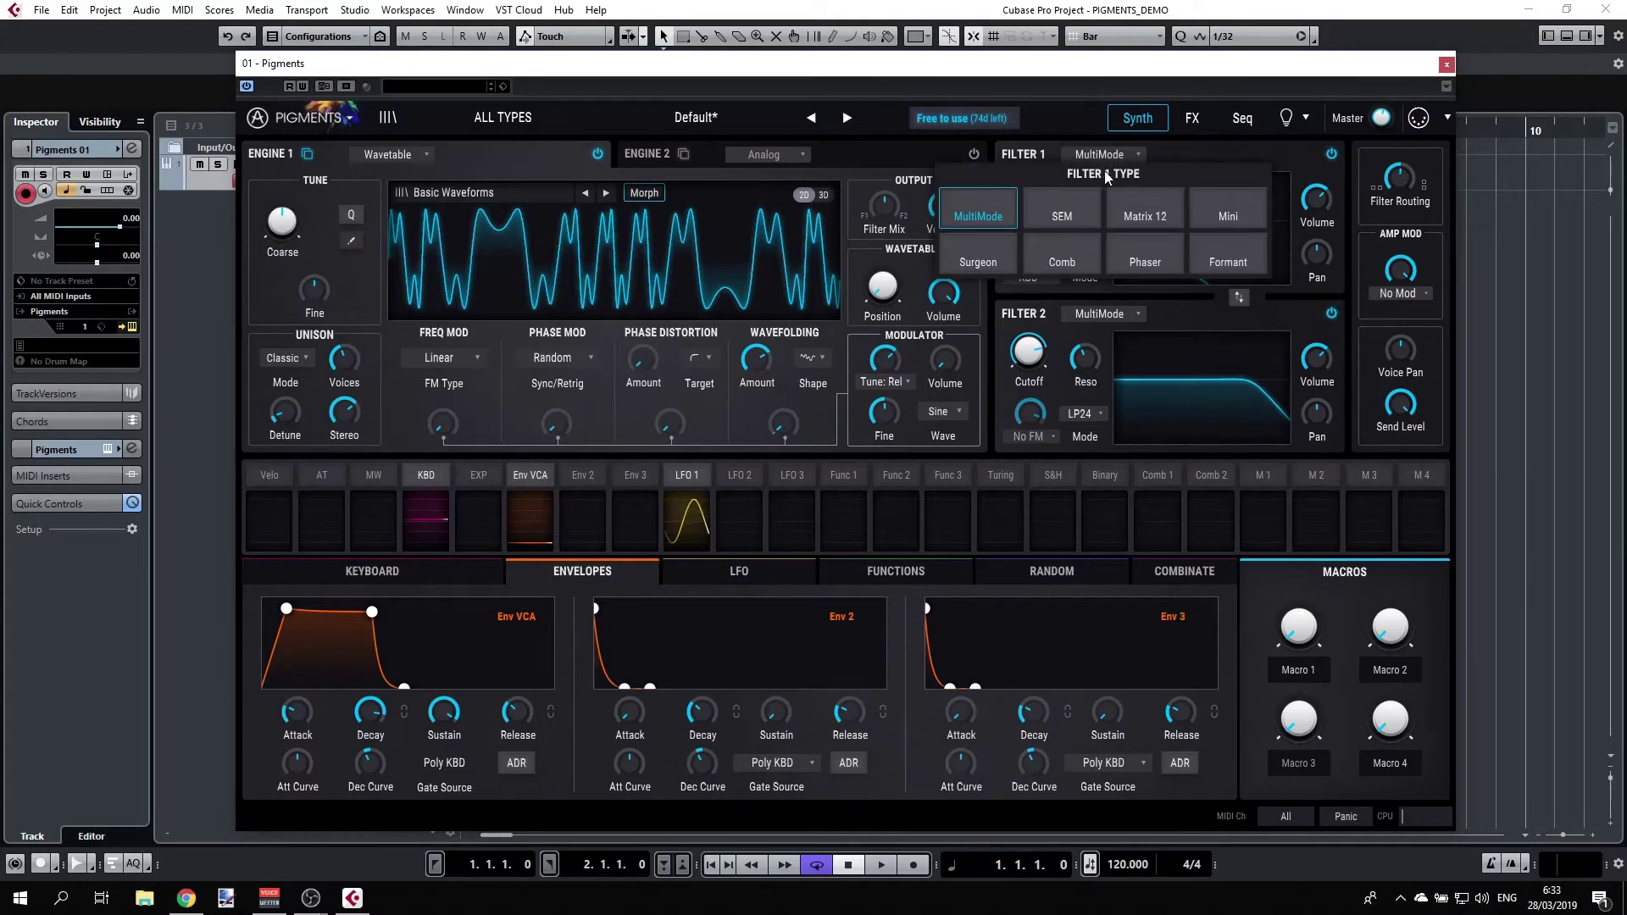
{"action": "left_click", "coordinate": [976, 213]}
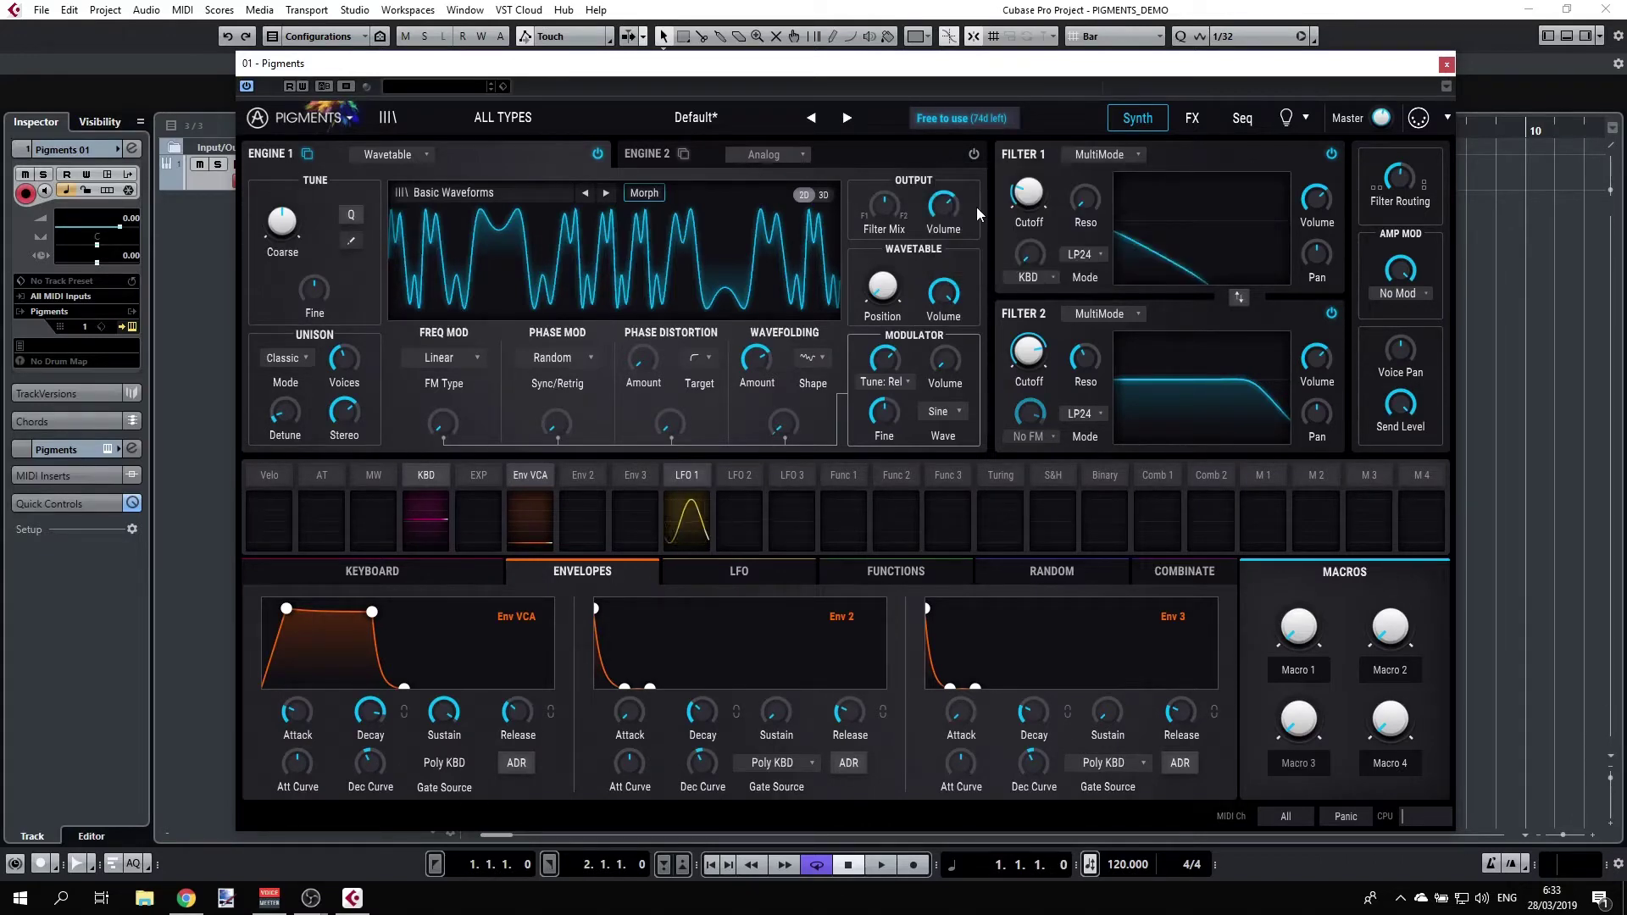
{"action": "left_click", "coordinate": [1085, 254]}
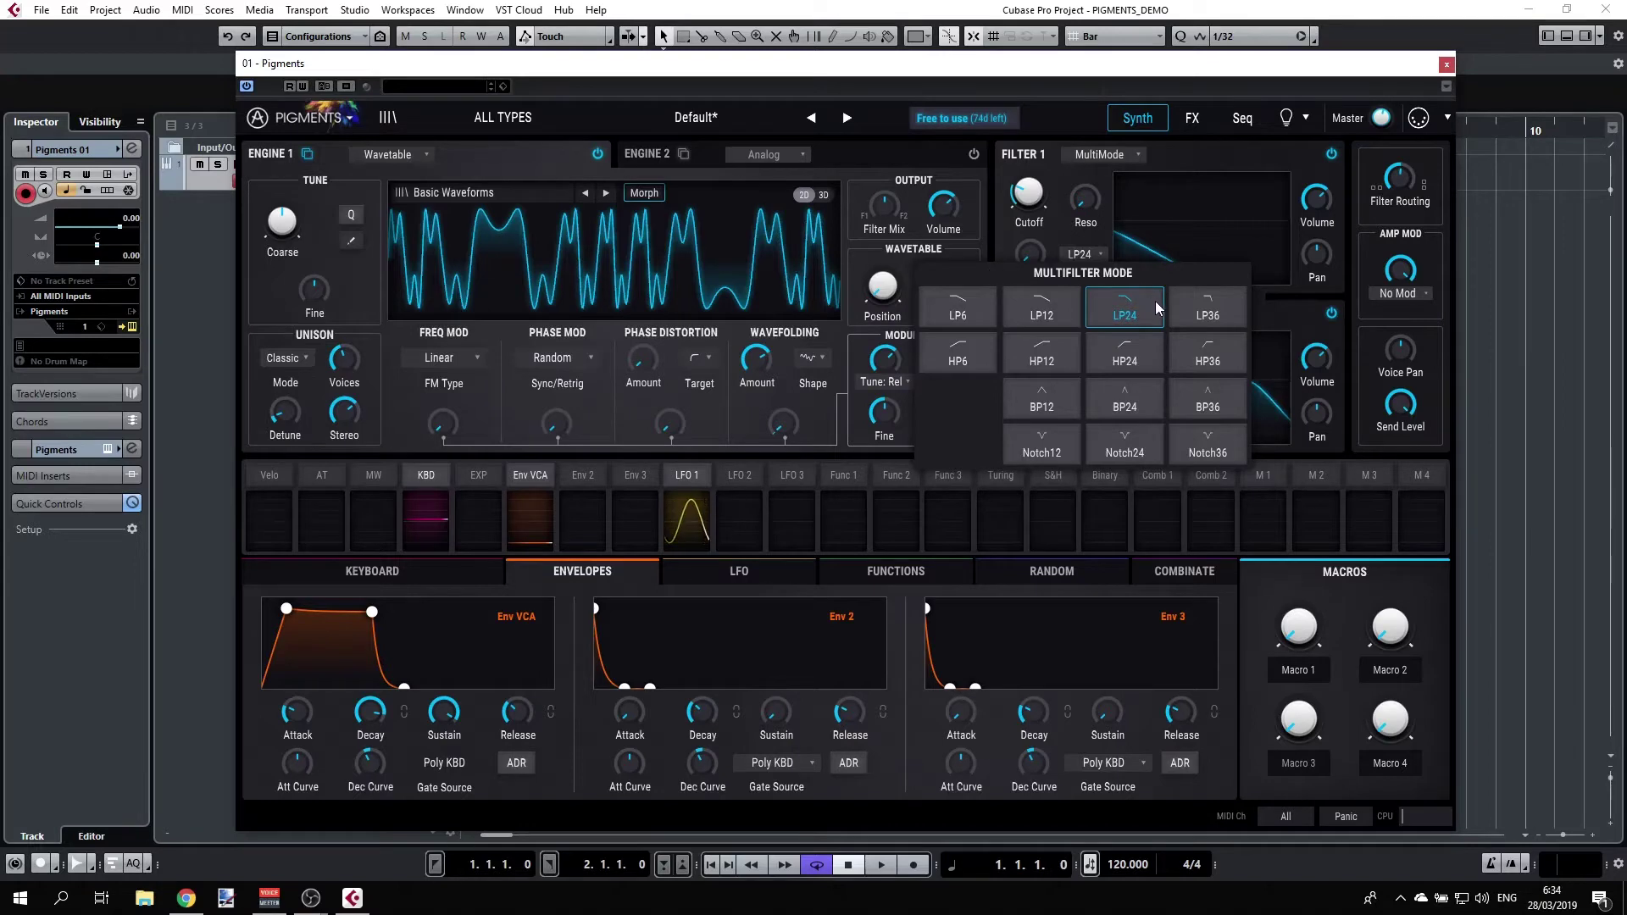
{"action": "left_click", "coordinate": [1131, 436]}
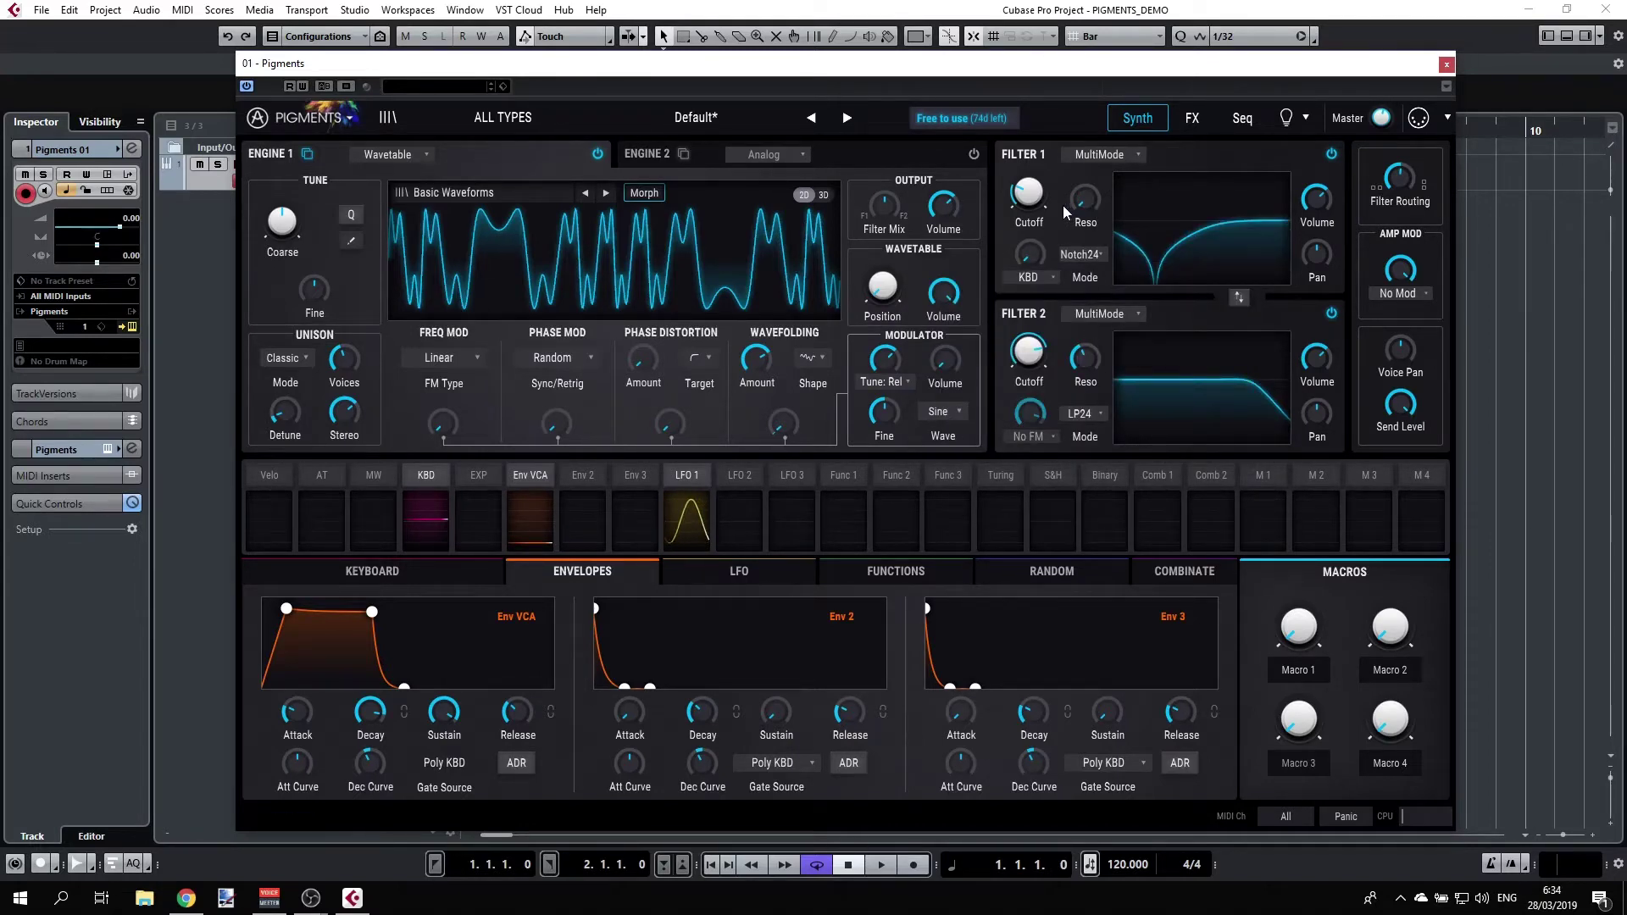
{"action": "left_click_drag", "start_coordinate": [1028, 200], "coordinate": [1028, 186]}
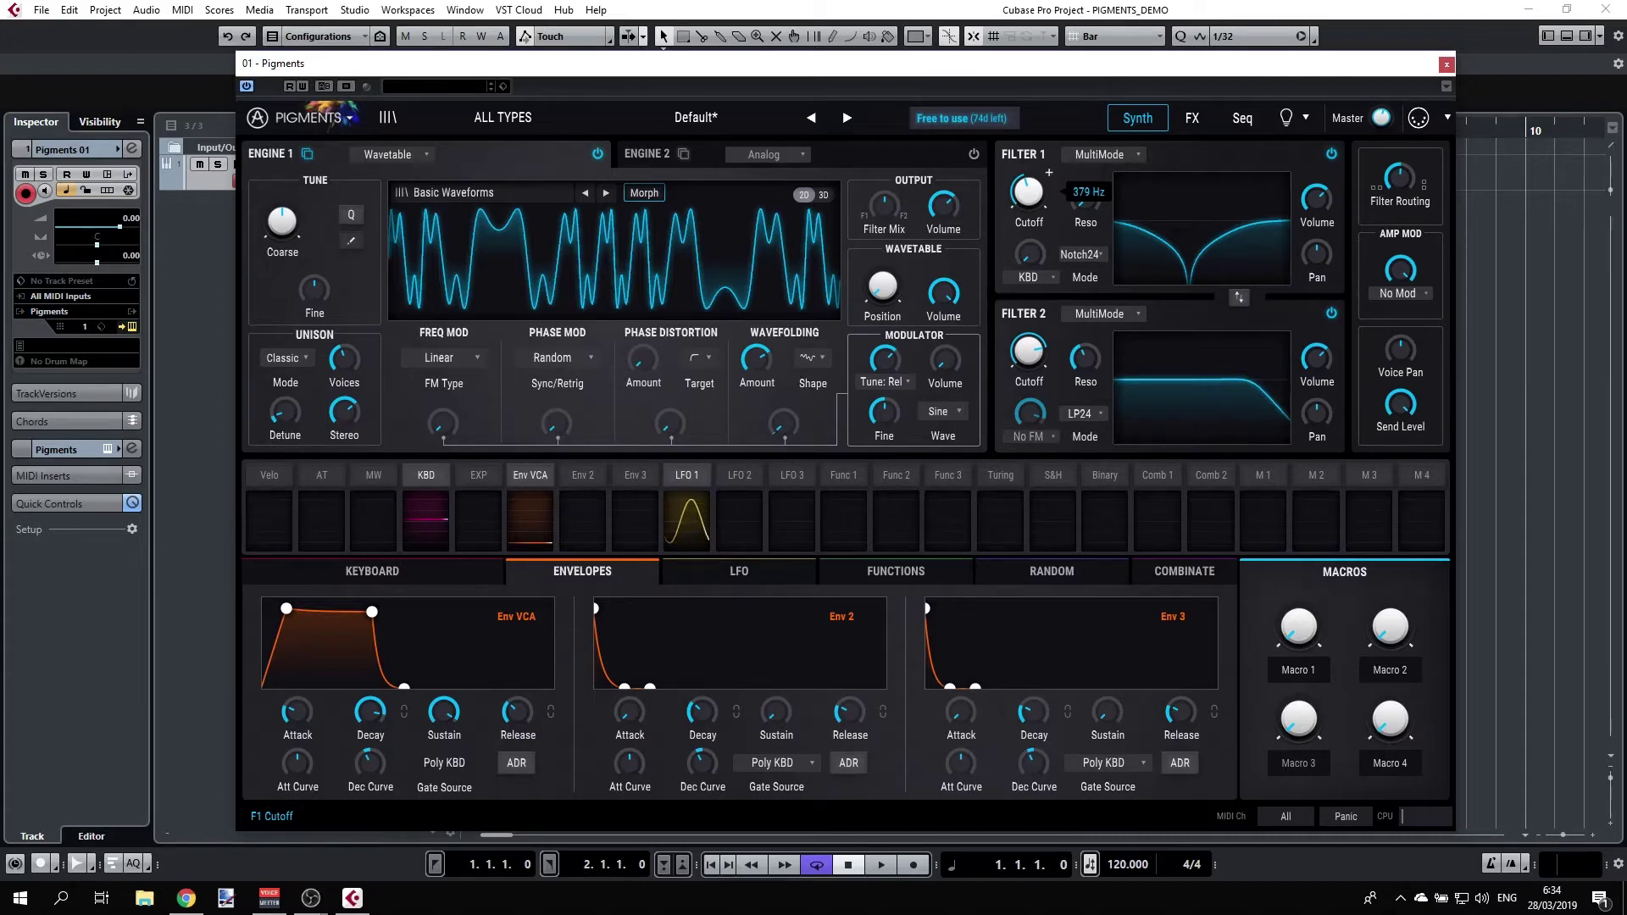
{"action": "left_click_drag", "start_coordinate": [1028, 186], "coordinate": [1027, 220]}
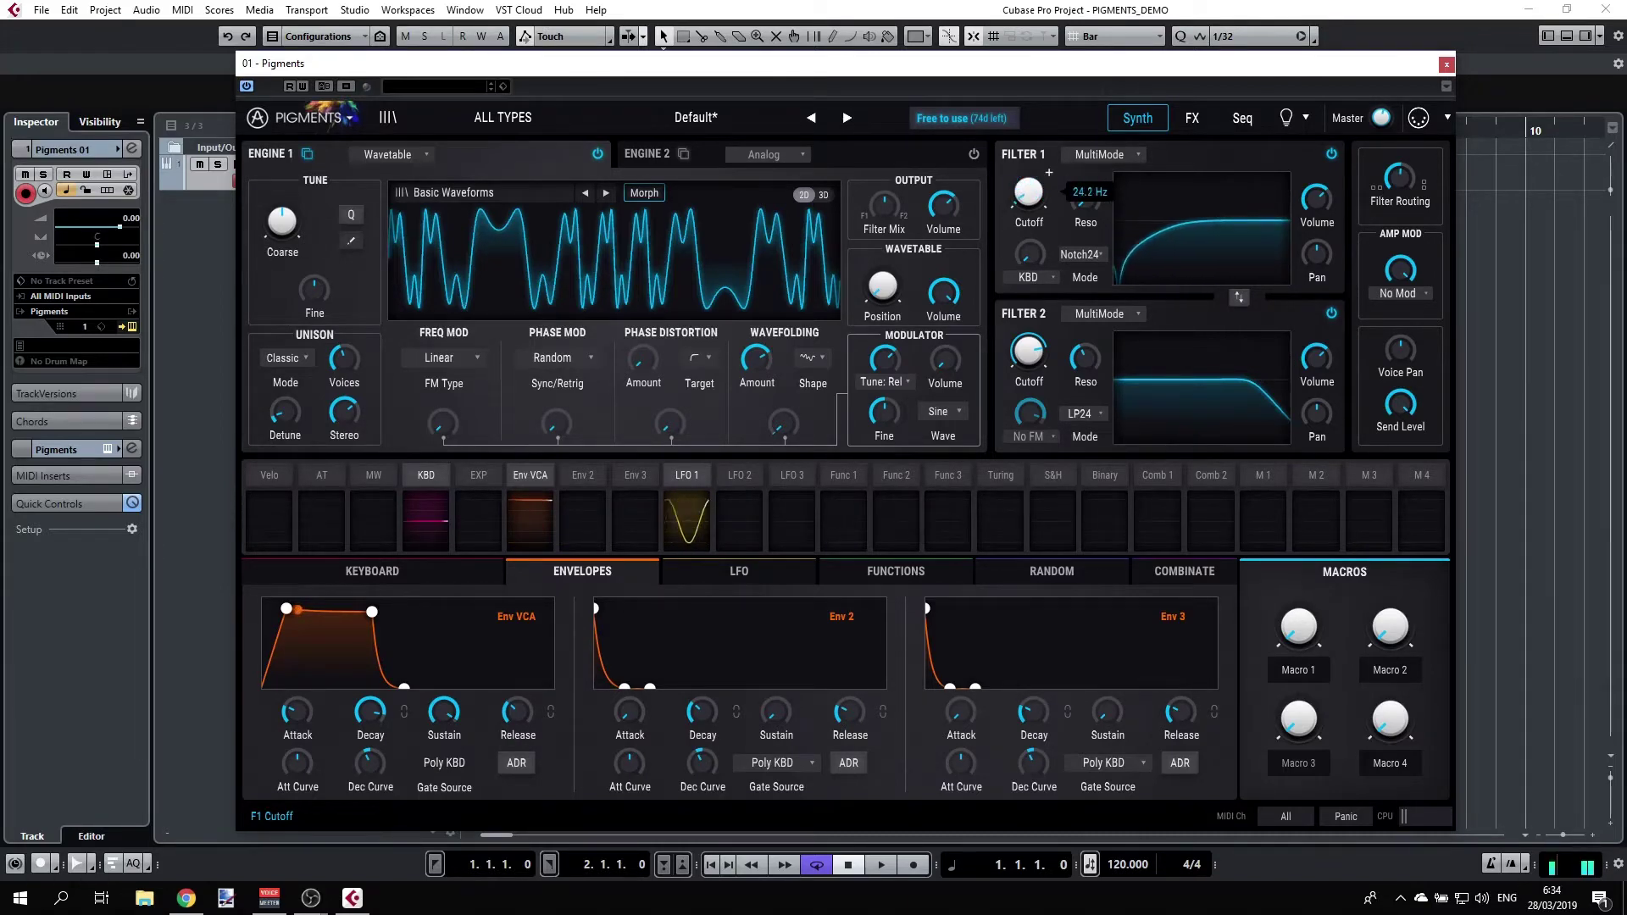
{"action": "left_click", "coordinate": [1099, 154]}
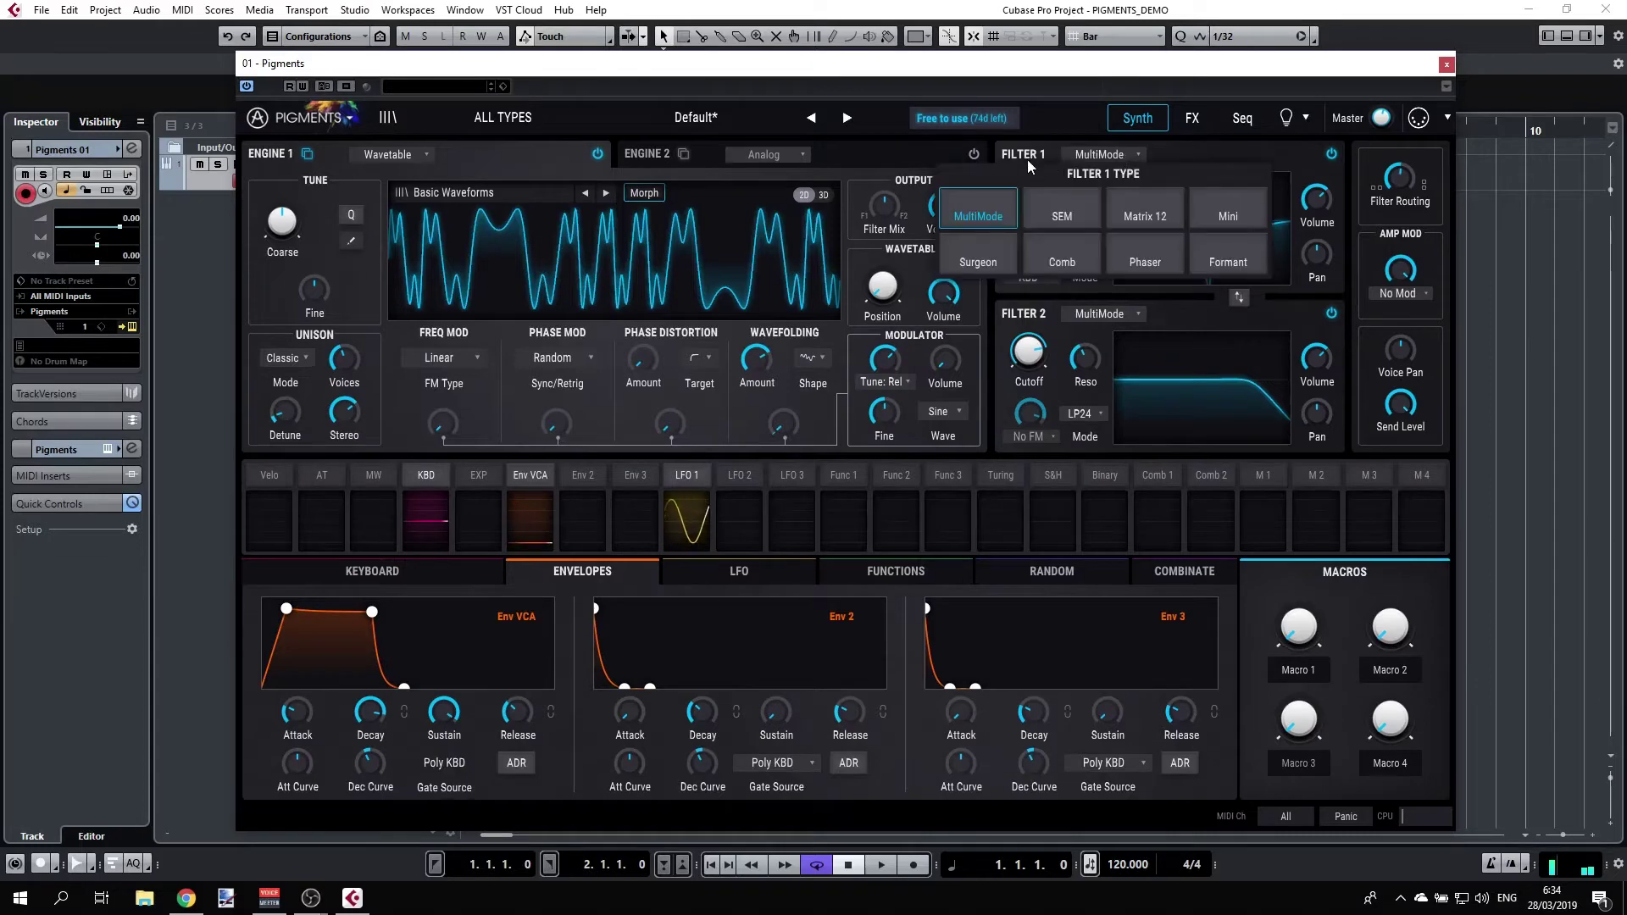
{"action": "left_click", "coordinate": [1138, 154]}
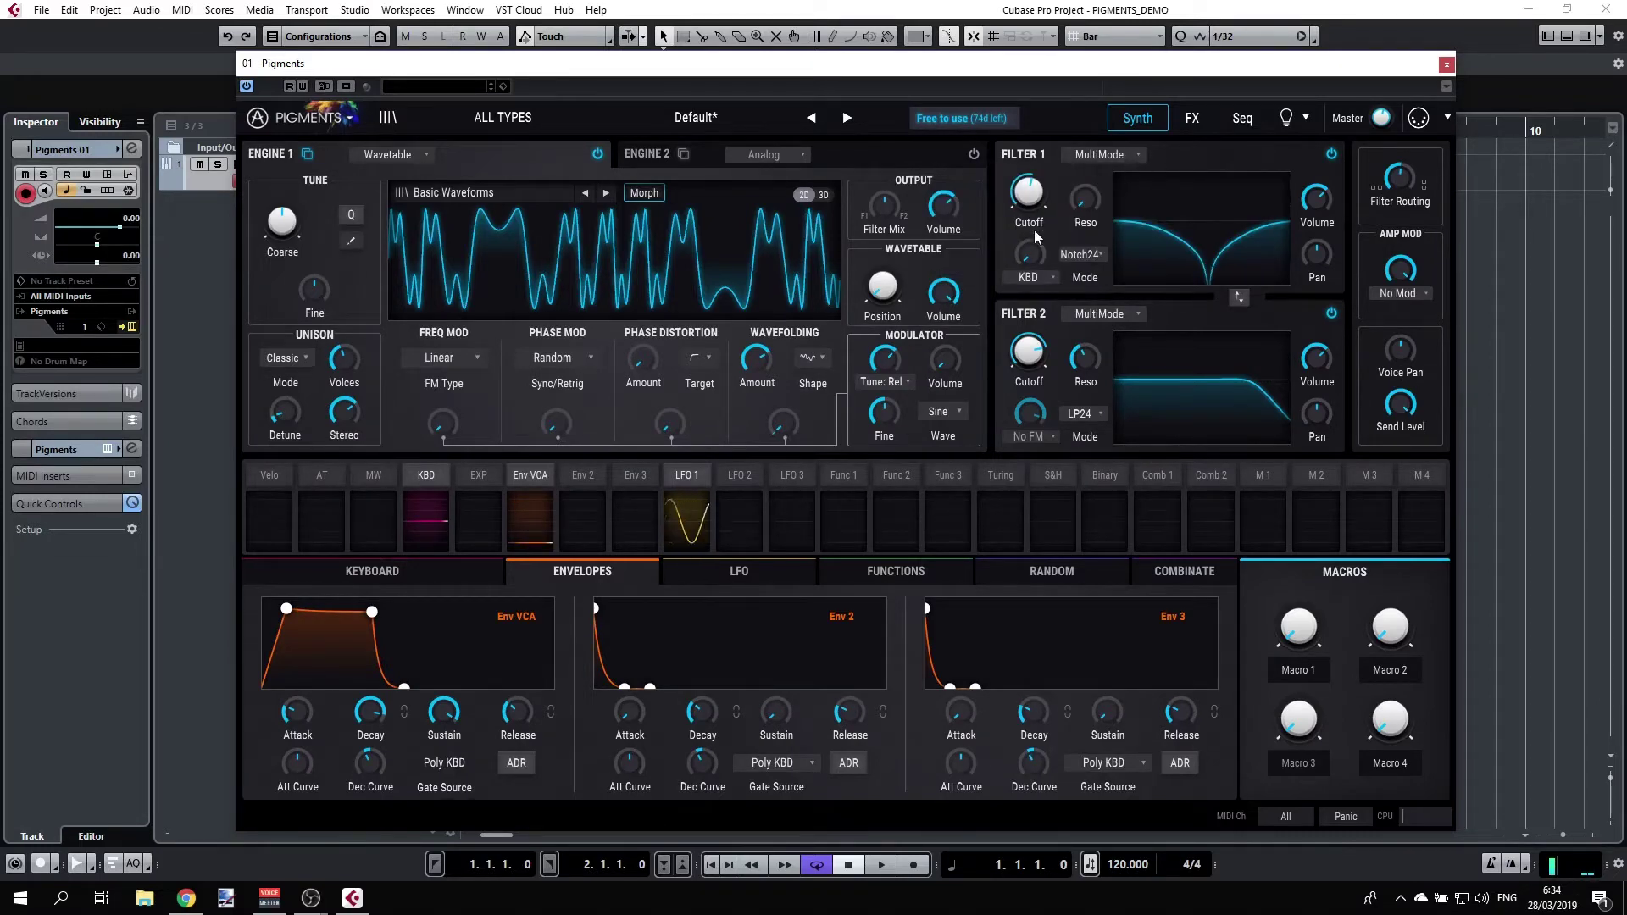
Set Filter 1's mode to LP12 and raise its resonance until the curve peaks at the cutoff.
{"action": "left_click", "coordinate": [1091, 253]}
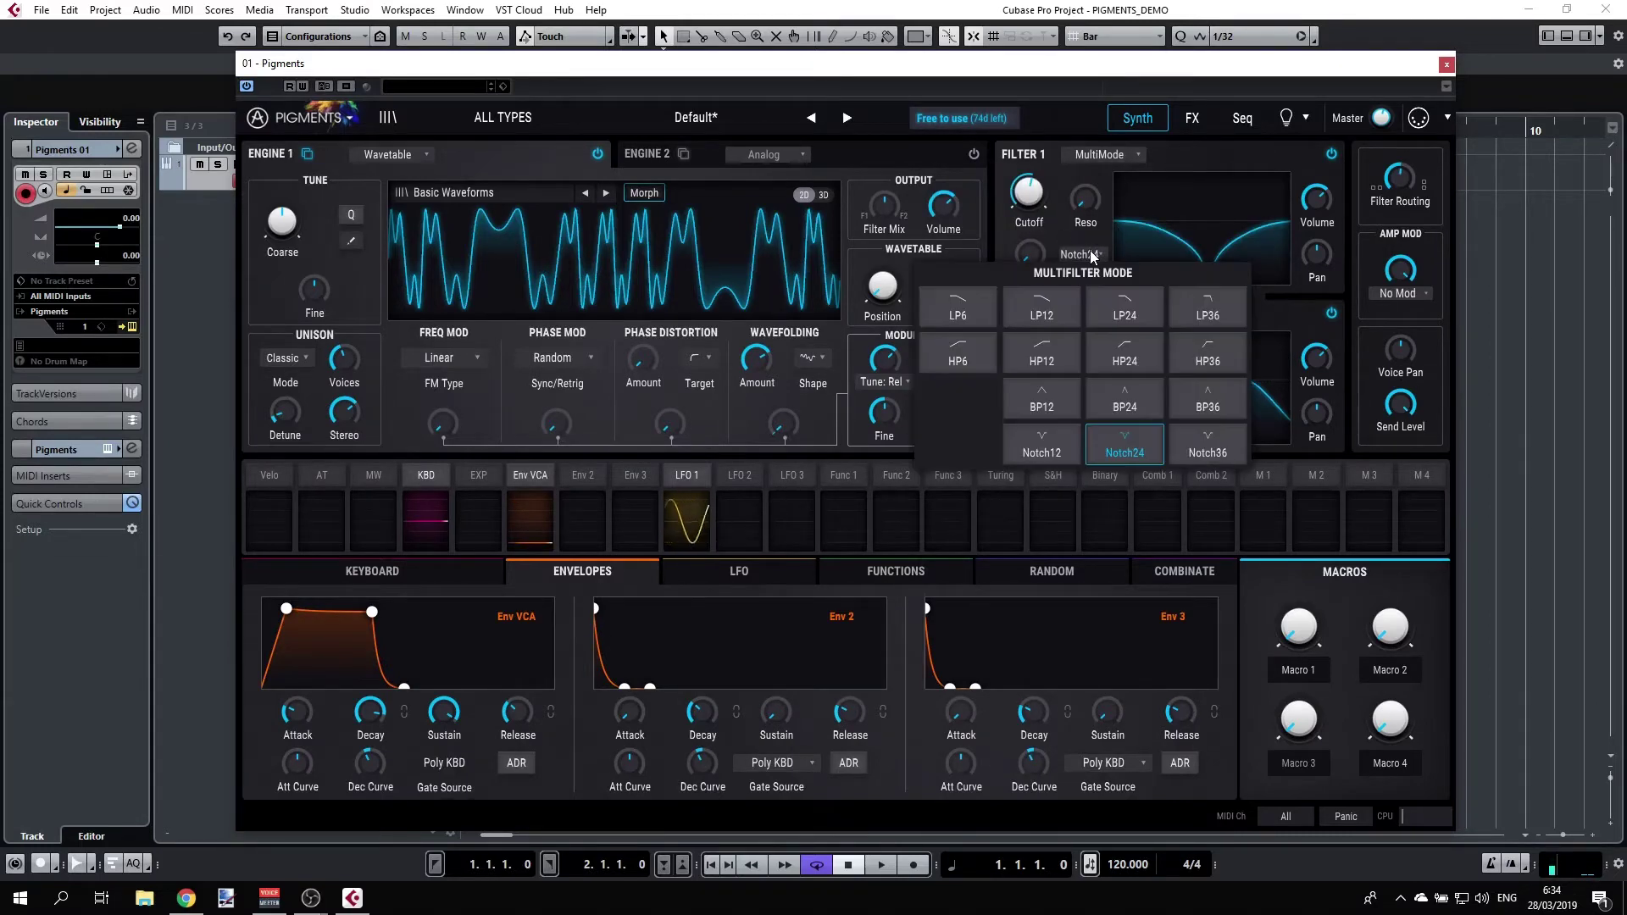
{"action": "left_click", "coordinate": [1052, 308]}
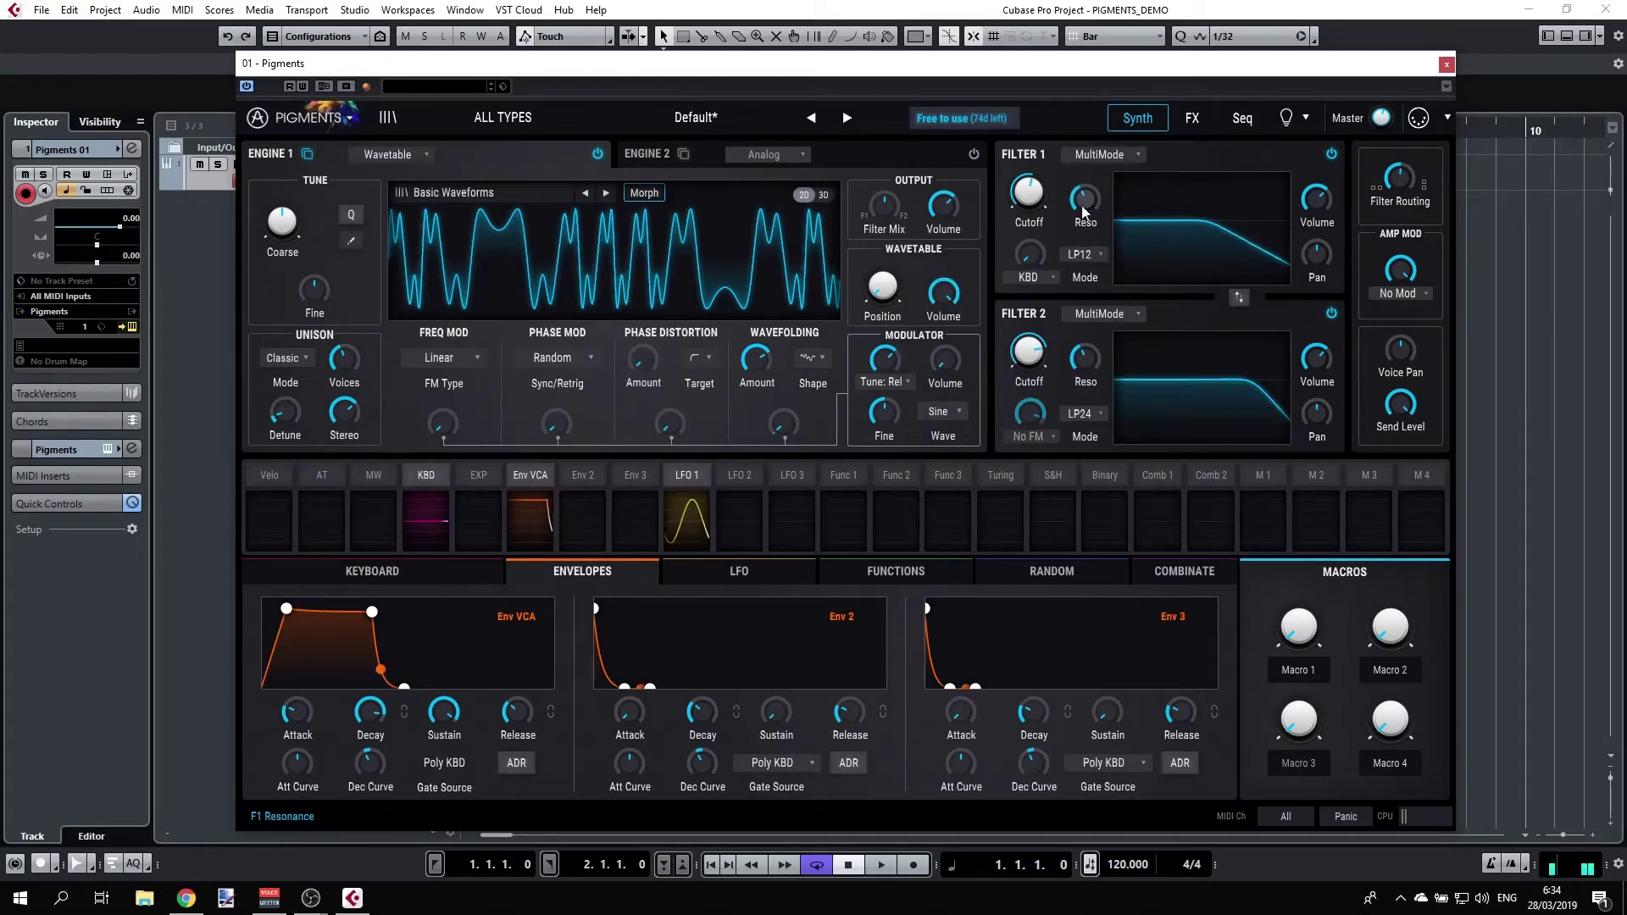
{"action": "mouse_move", "coordinate": [1091, 214]}
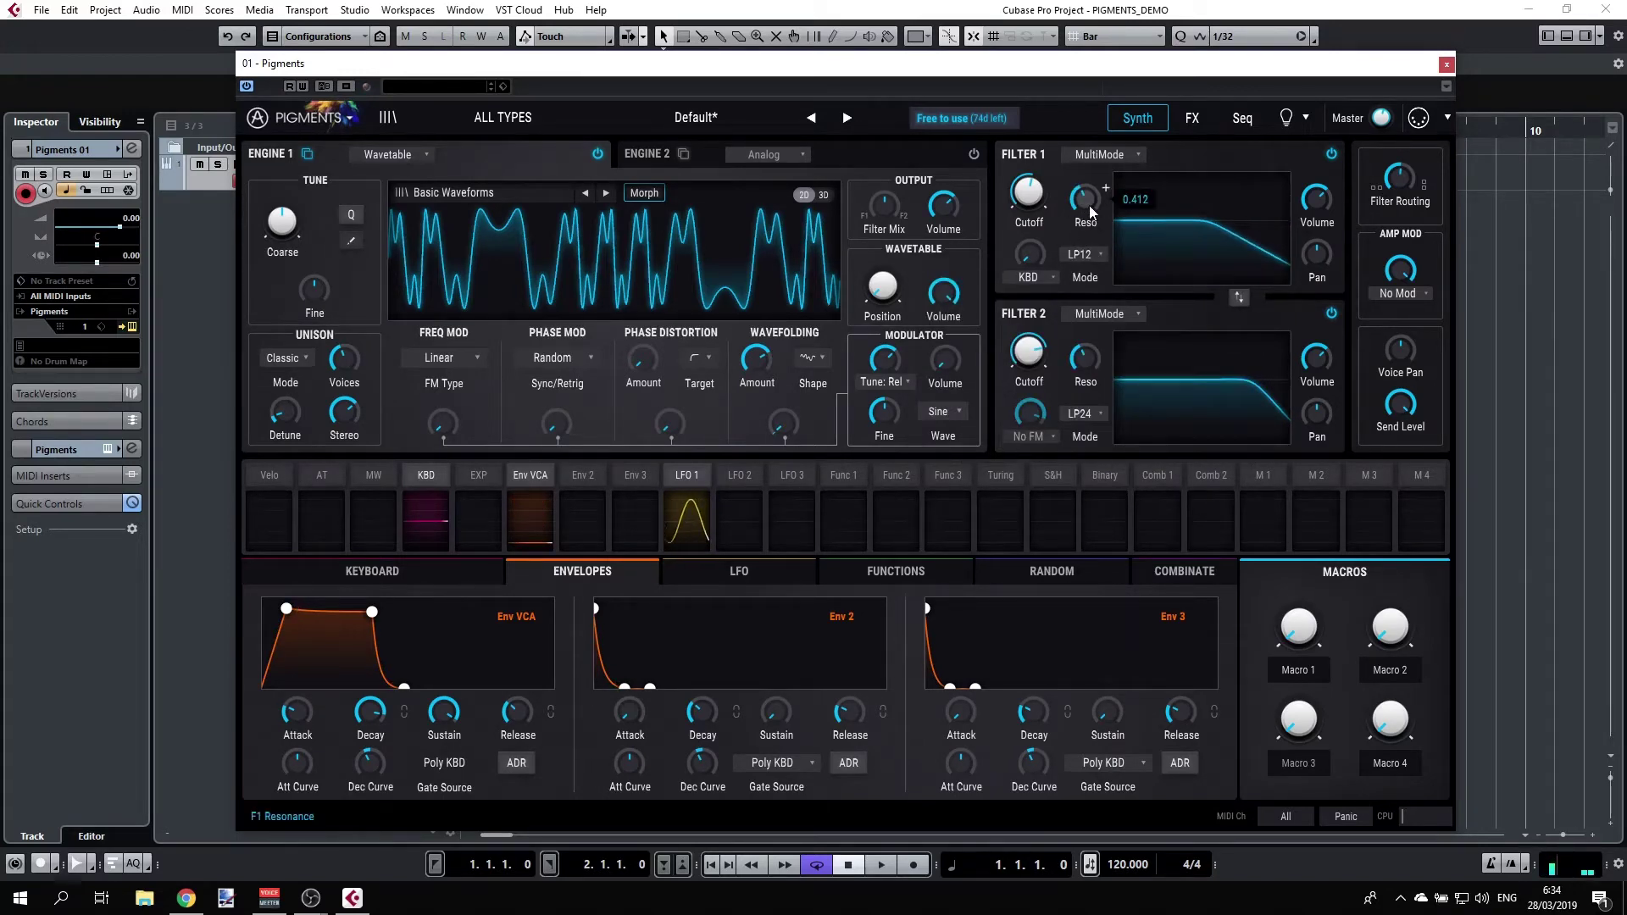
{"action": "mouse_move", "coordinate": [1091, 214]}
{"action": "left_mouse_down"}
{"action": "mouse_move", "coordinate": [1091, 170]}
{"action": "mouse_move", "coordinate": [1028, 220]}
{"action": "mouse_move", "coordinate": [1028, 254]}
{"action": "mouse_move", "coordinate": [1028, 197]}
{"action": "mouse_move", "coordinate": [1060, 221]}
{"action": "left_mouse_up"}
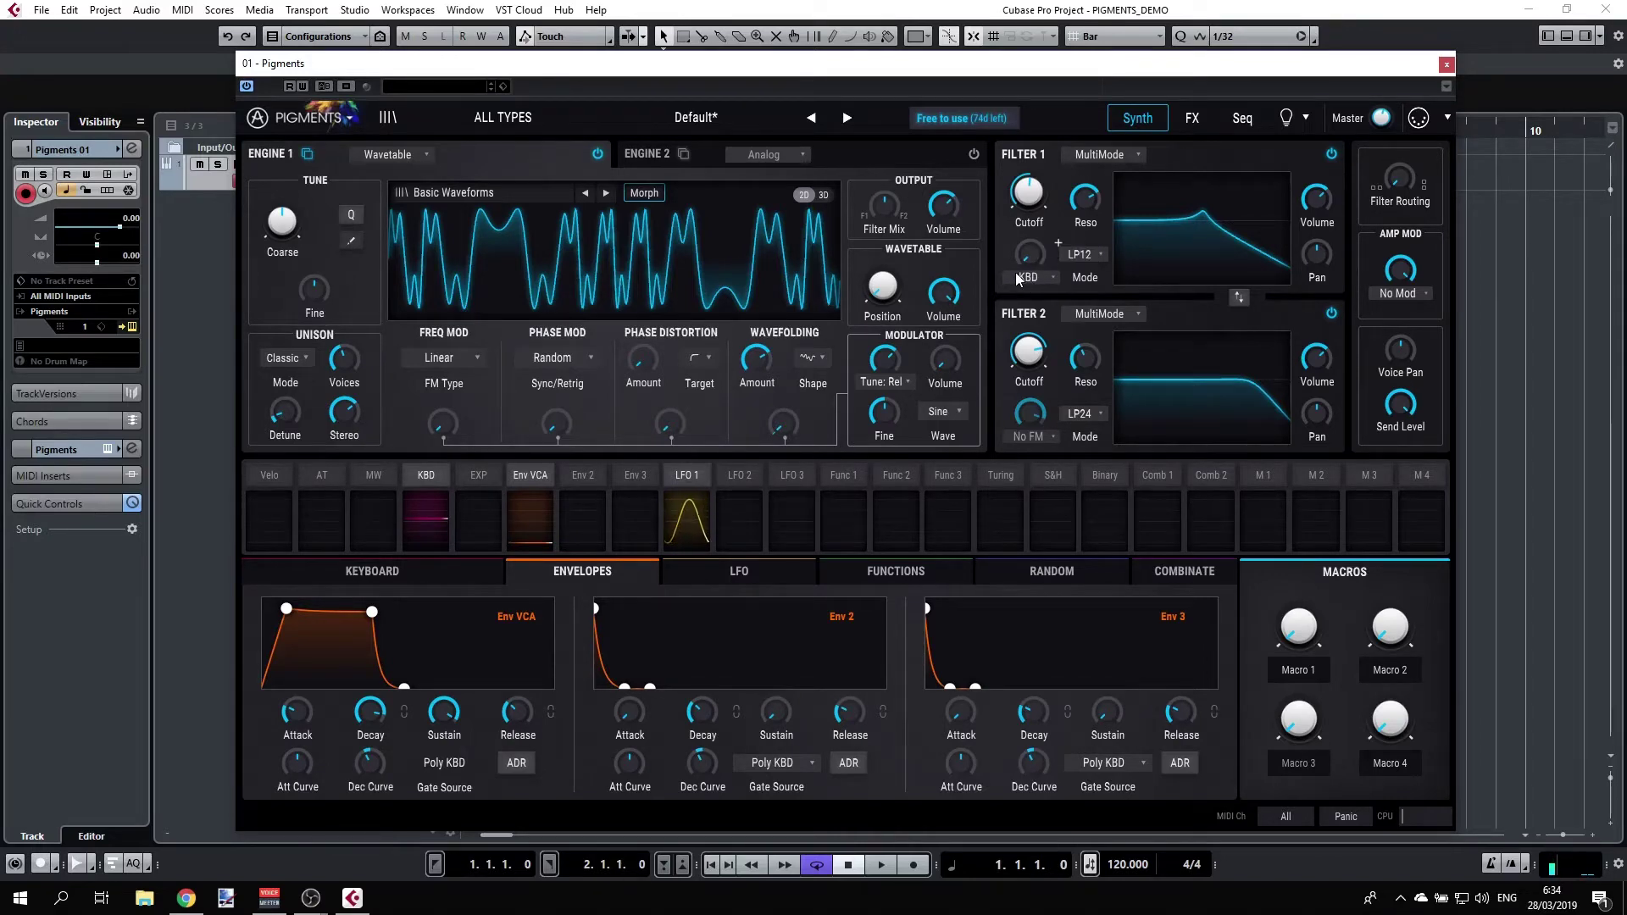
Choose LFO 1 as Filter 1's FM source and raise the FM amount.
{"action": "left_click", "coordinate": [1039, 276]}
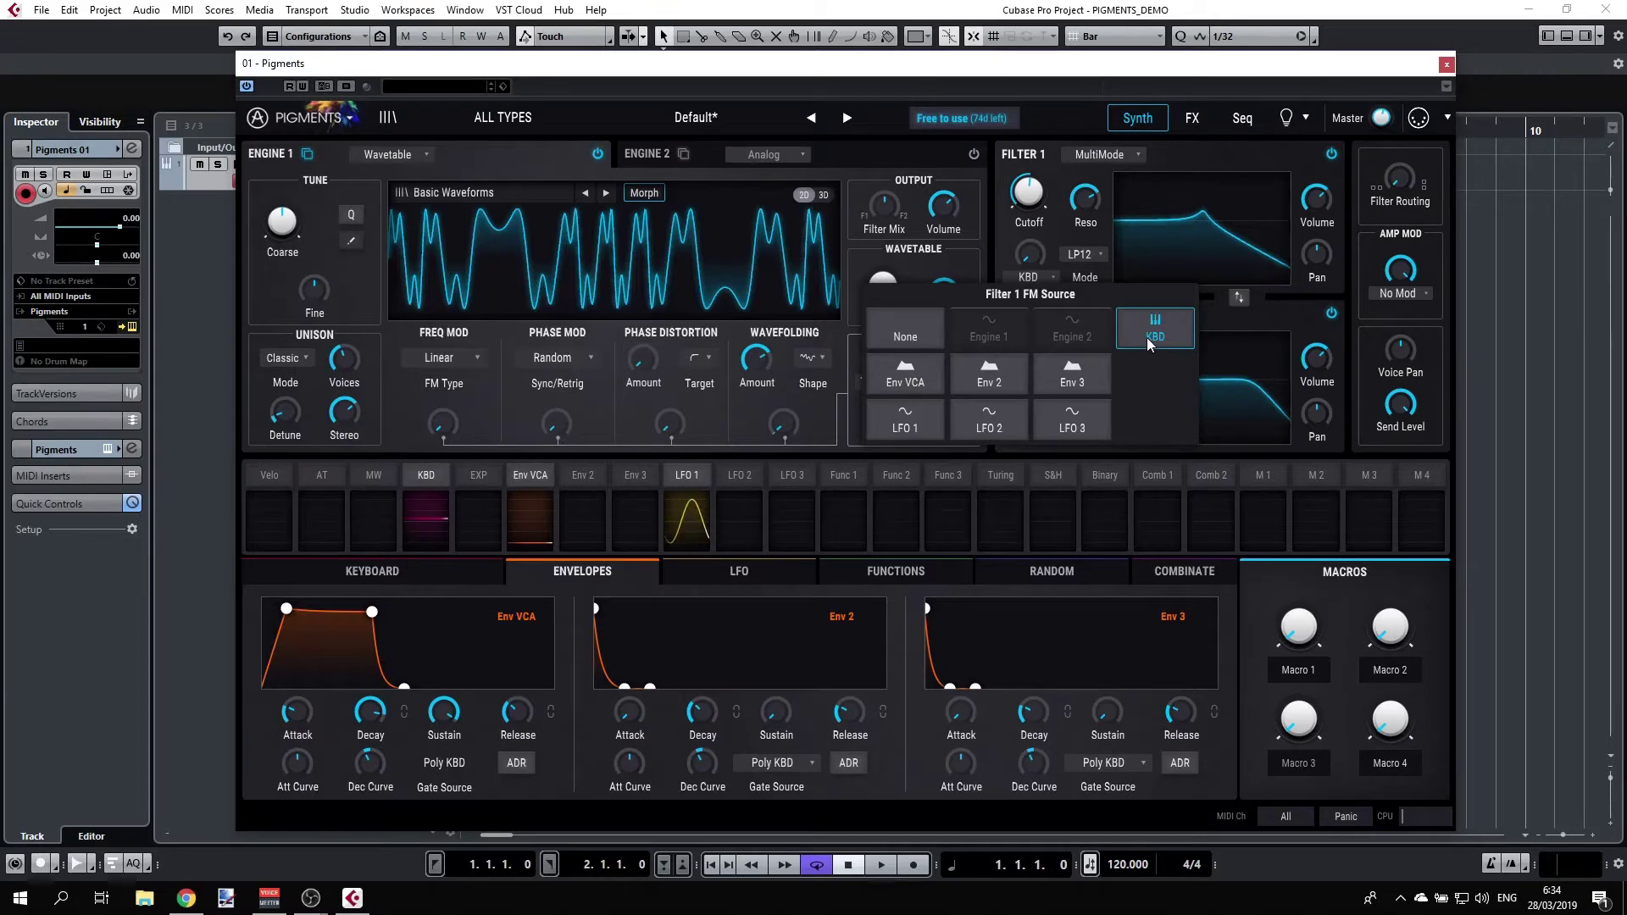
{"action": "left_click", "coordinate": [913, 414]}
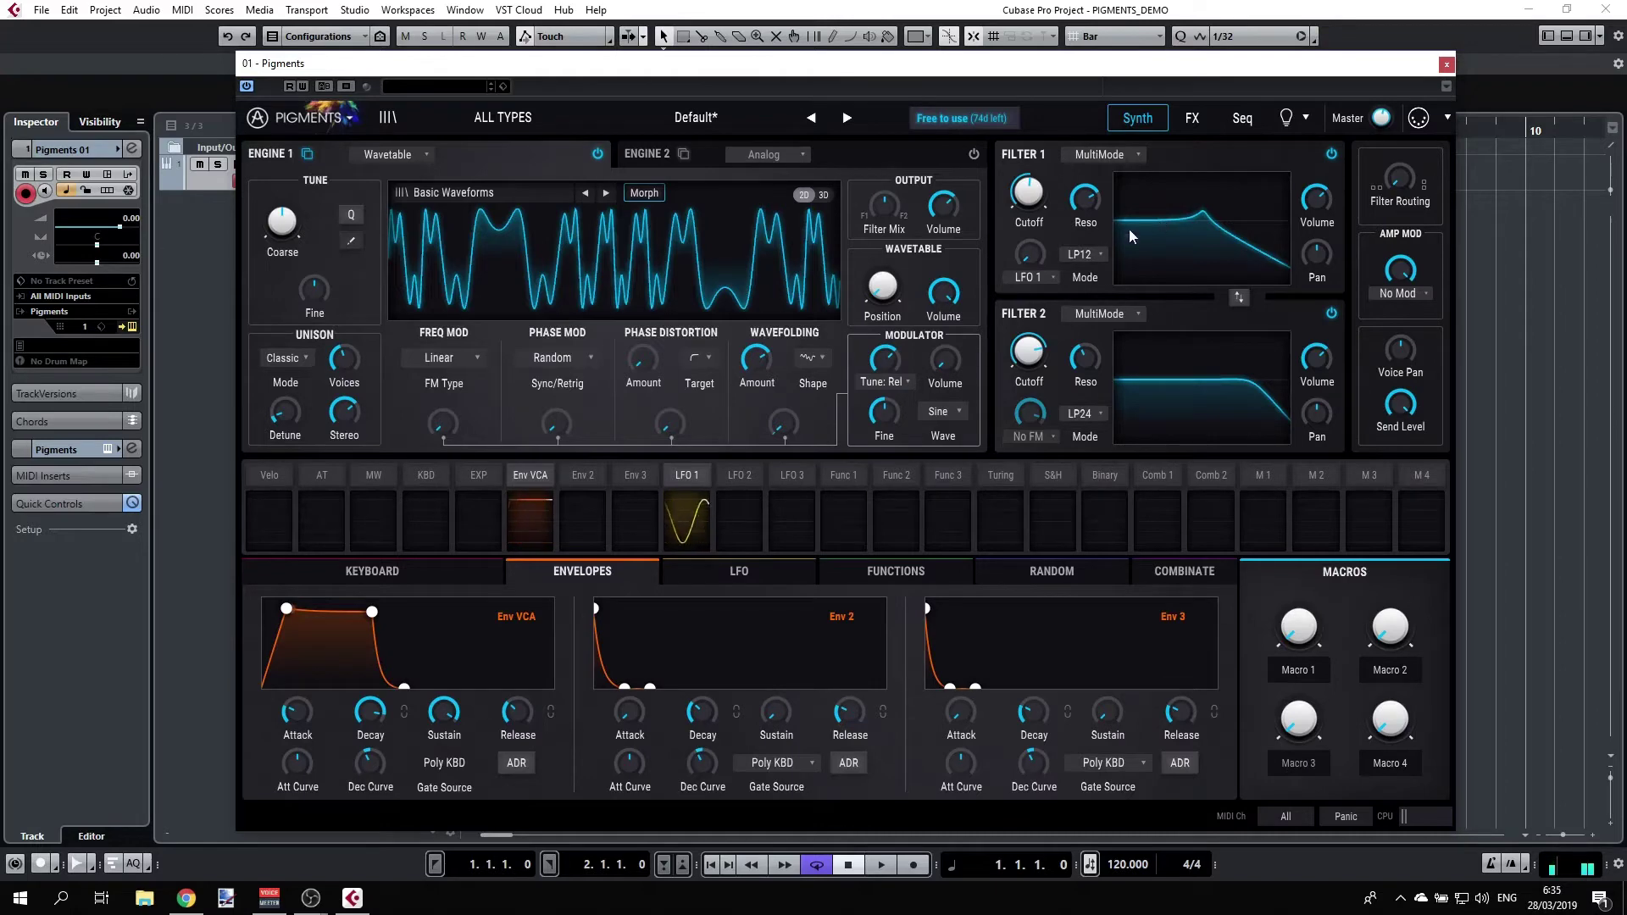
{"action": "left_click_drag", "start_coordinate": [1025, 256], "coordinate": [1061, 240]}
Open LFO 1's modulation routings and the LFO settings, and try to adjust LFO 1's synced rate.
{"action": "left_click", "coordinate": [691, 480]}
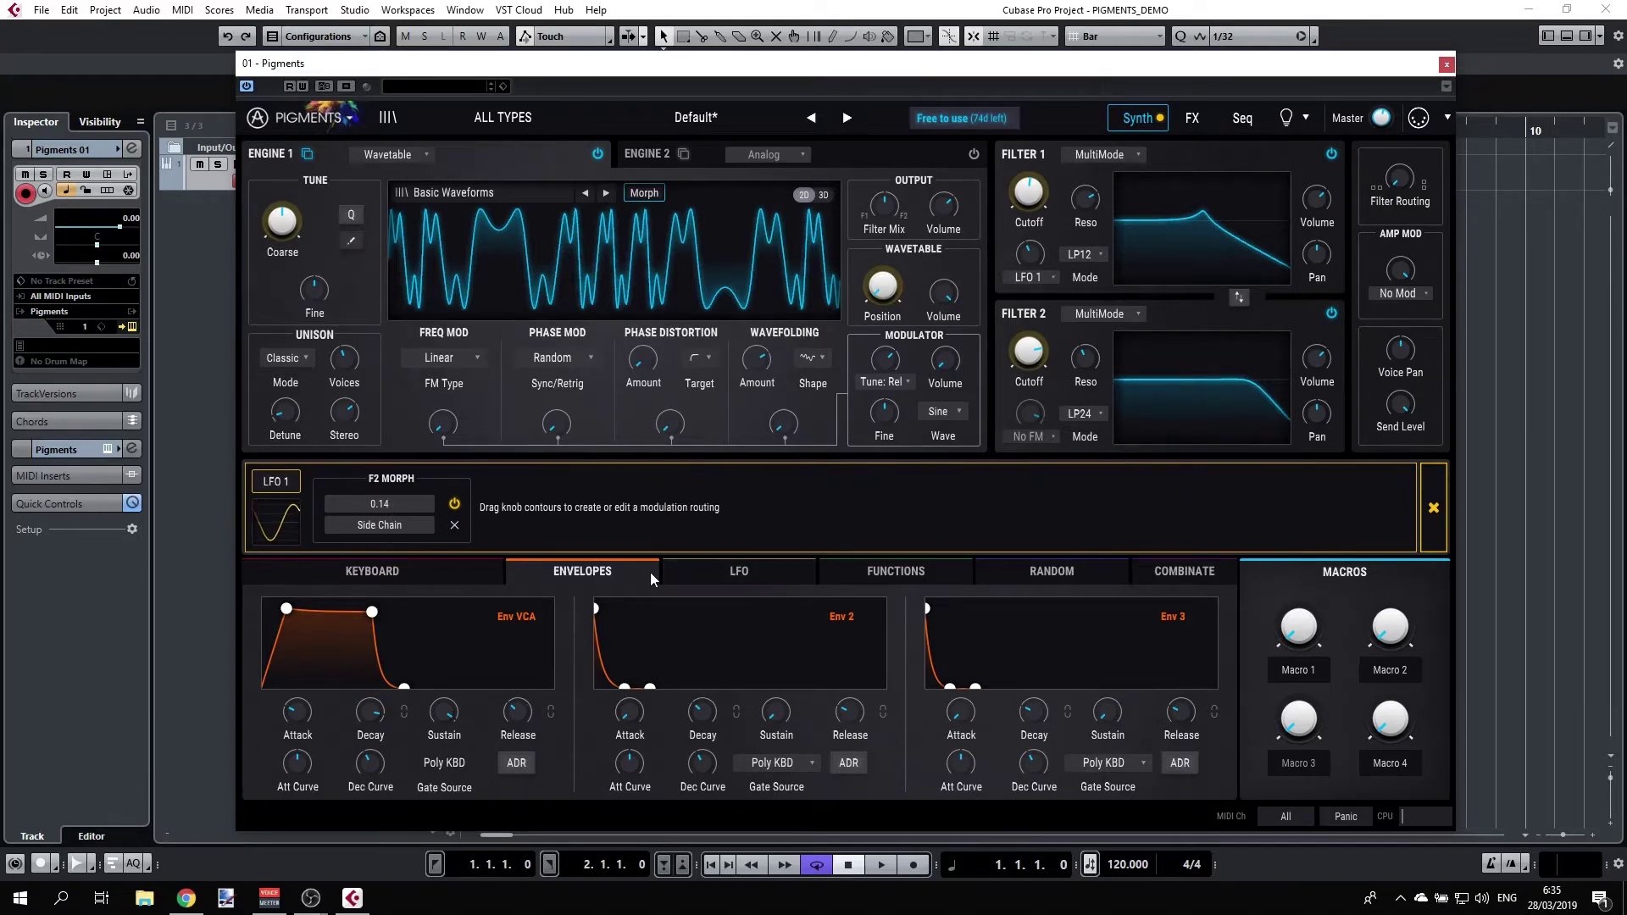
{"action": "left_click", "coordinate": [744, 571]}
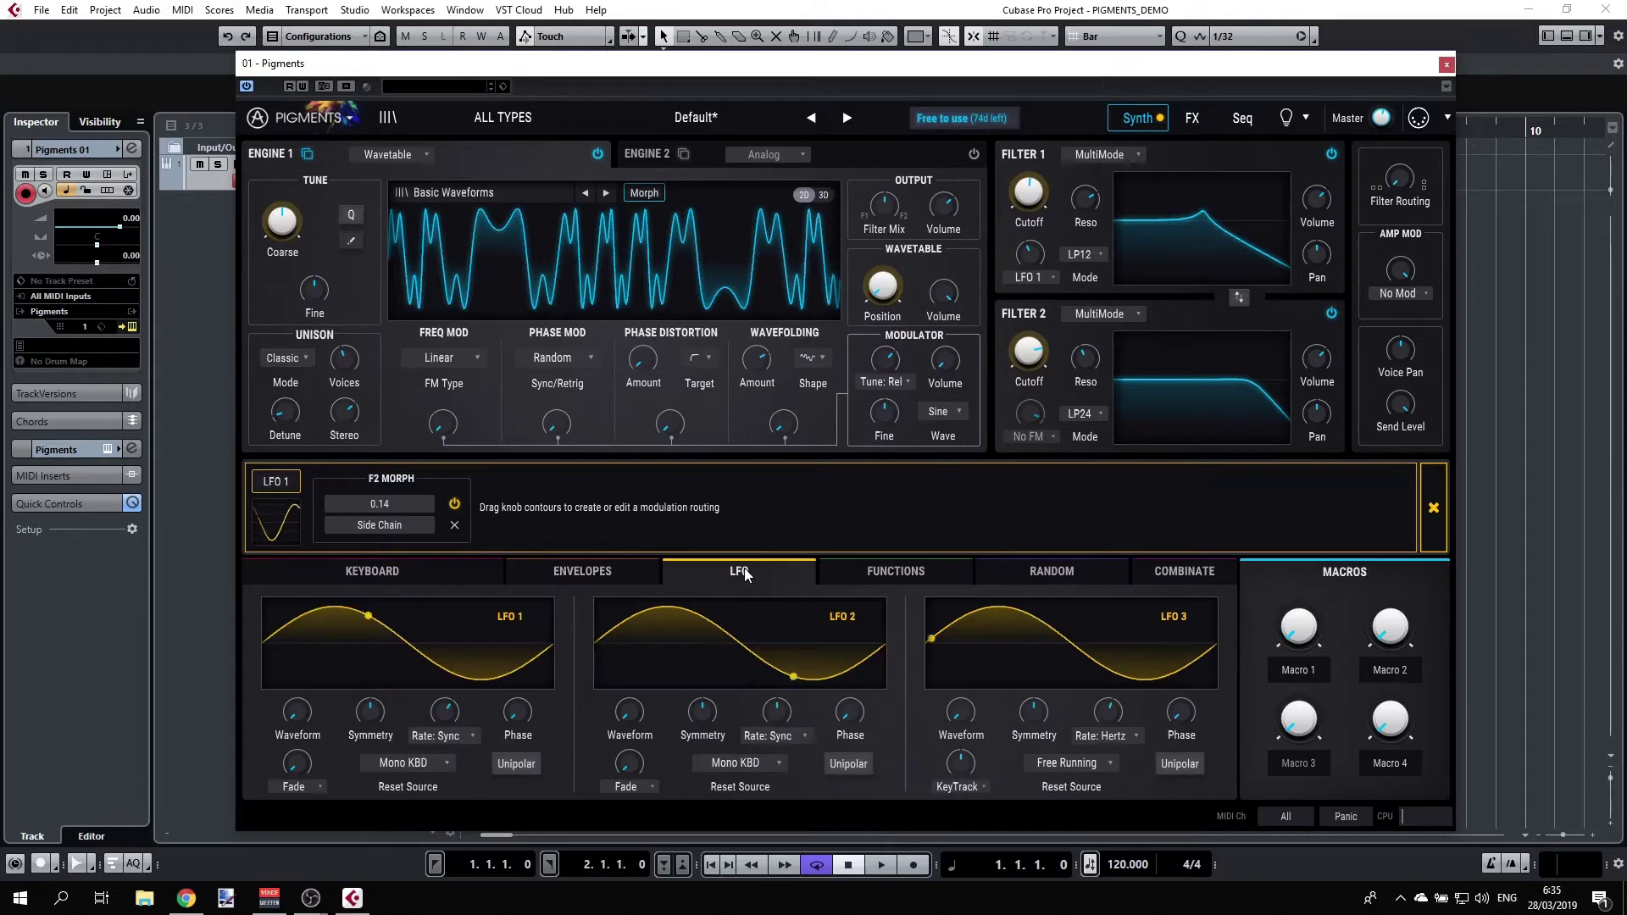
{"action": "mouse_move", "coordinate": [436, 703]}
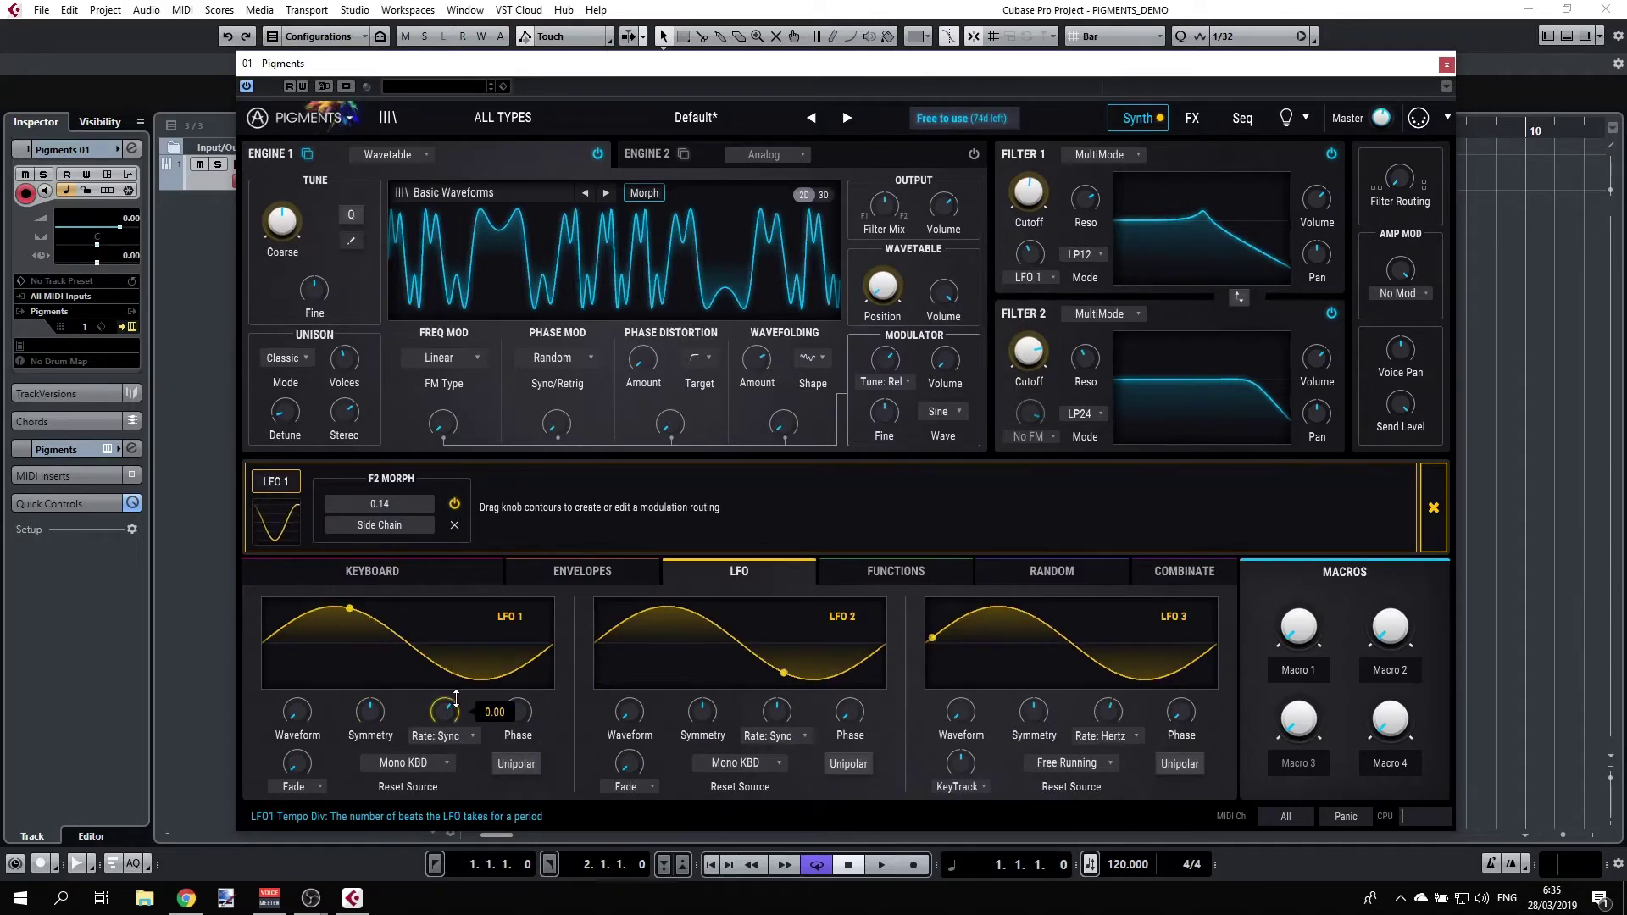
{"action": "left_click_drag", "start_coordinate": [456, 697], "coordinate": [451, 704]}
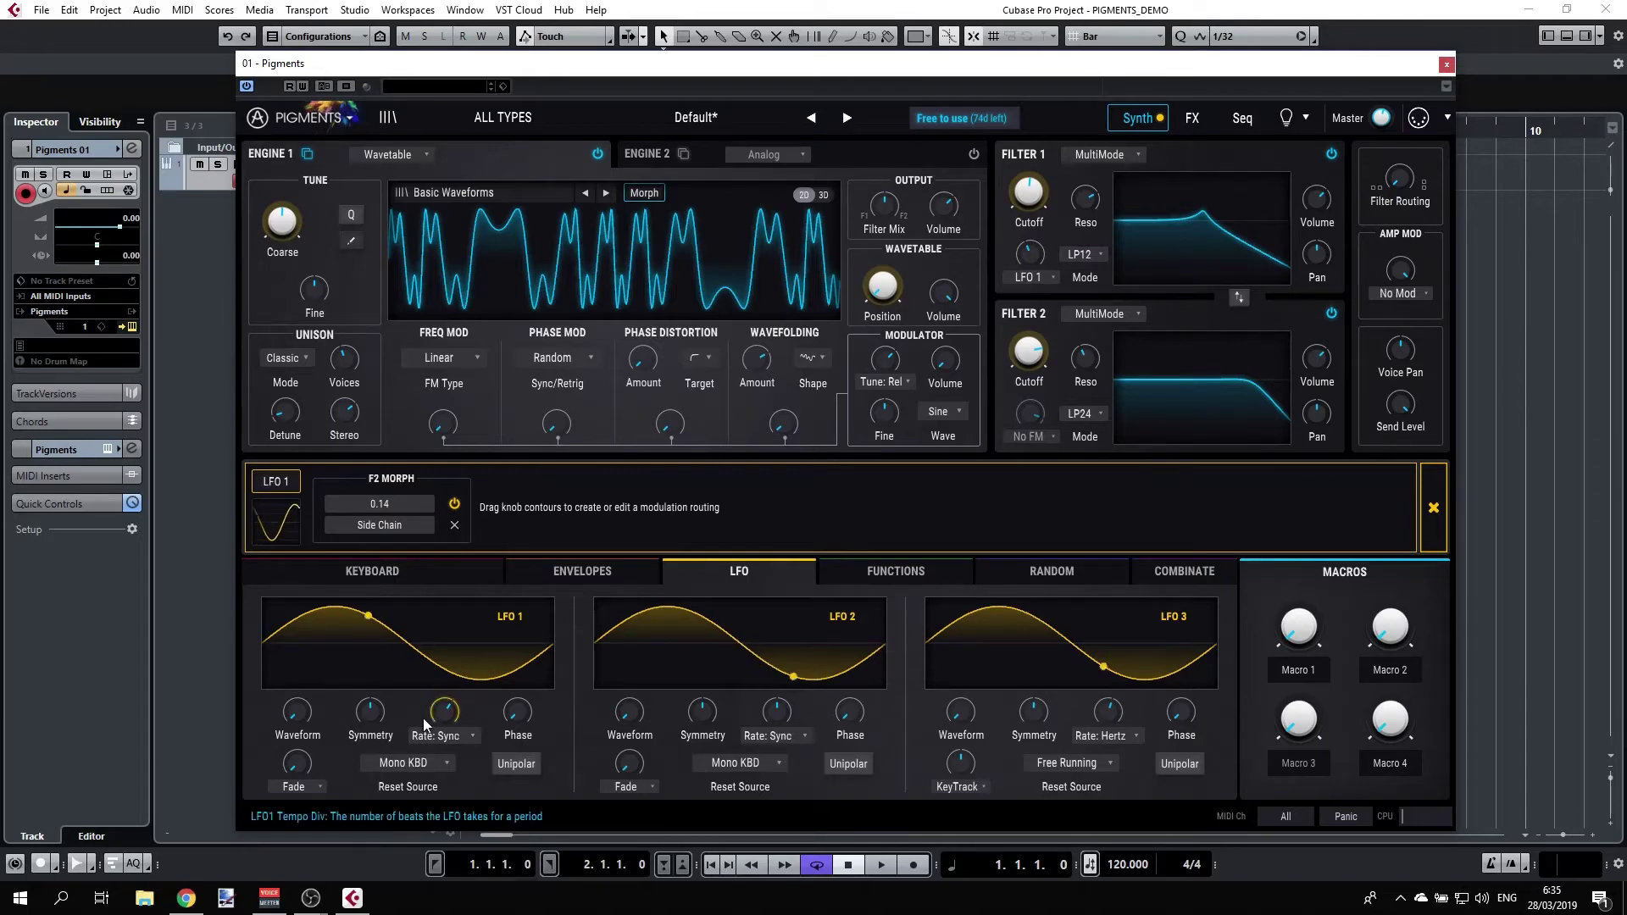
{"action": "mouse_move", "coordinate": [424, 718]}
{"action": "left_mouse_down"}
{"action": "mouse_move", "coordinate": [423, 678]}
{"action": "mouse_move", "coordinate": [423, 728]}
{"action": "left_mouse_up"}
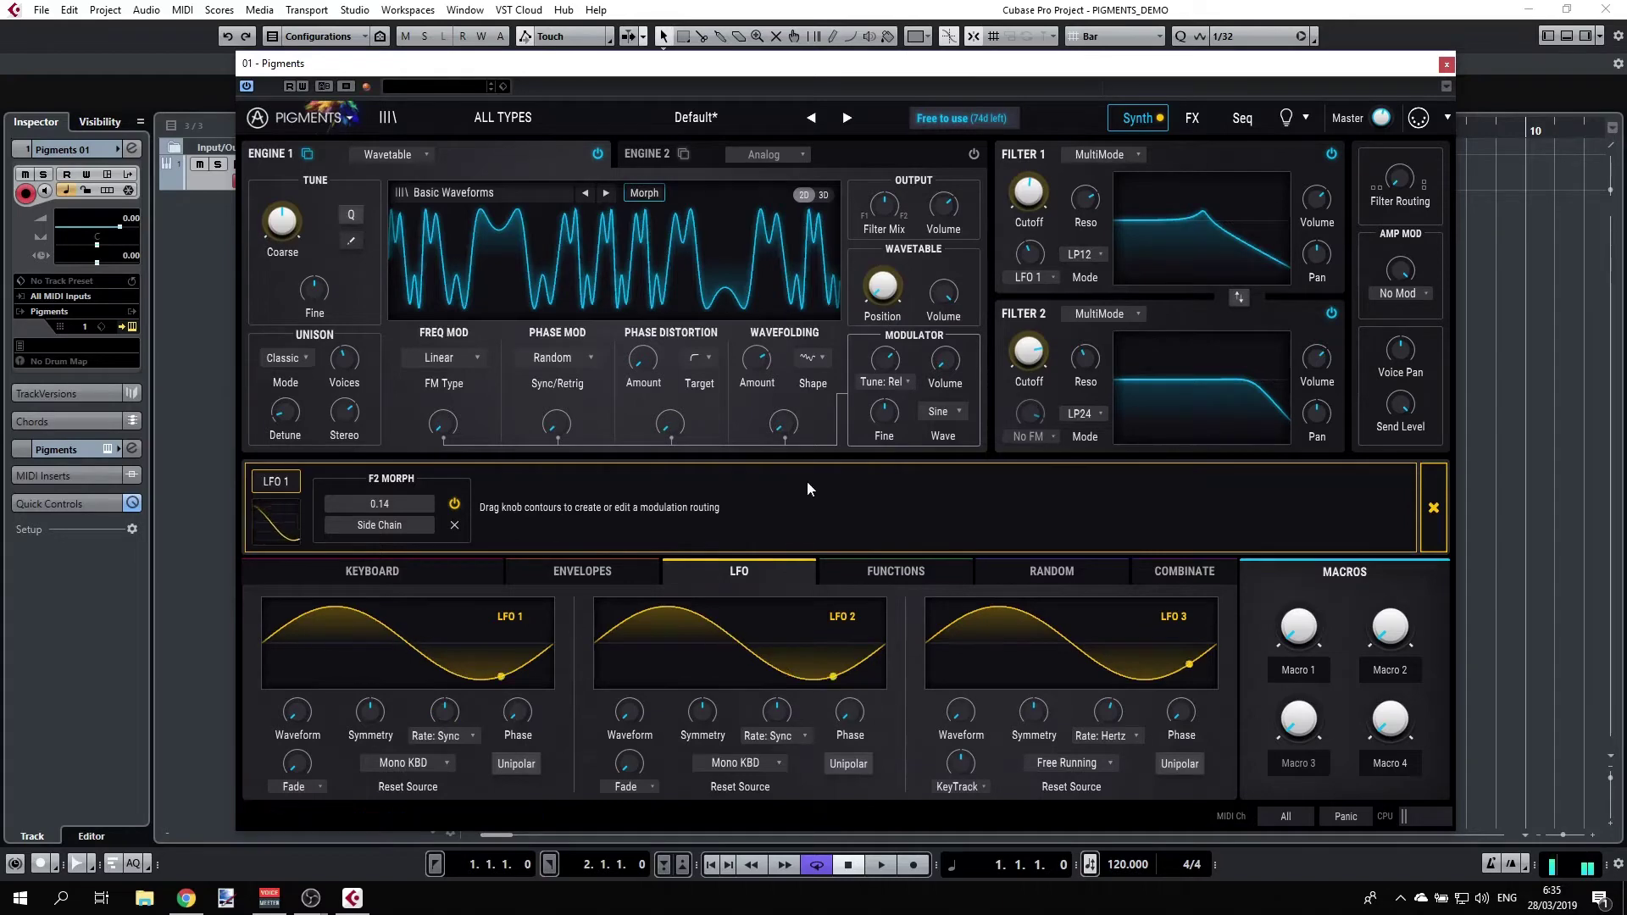
Change Filter 1's FM source to Env 2, and give Env 2 a longer decay and a sustain level of about half.
{"action": "left_click", "coordinate": [1055, 277]}
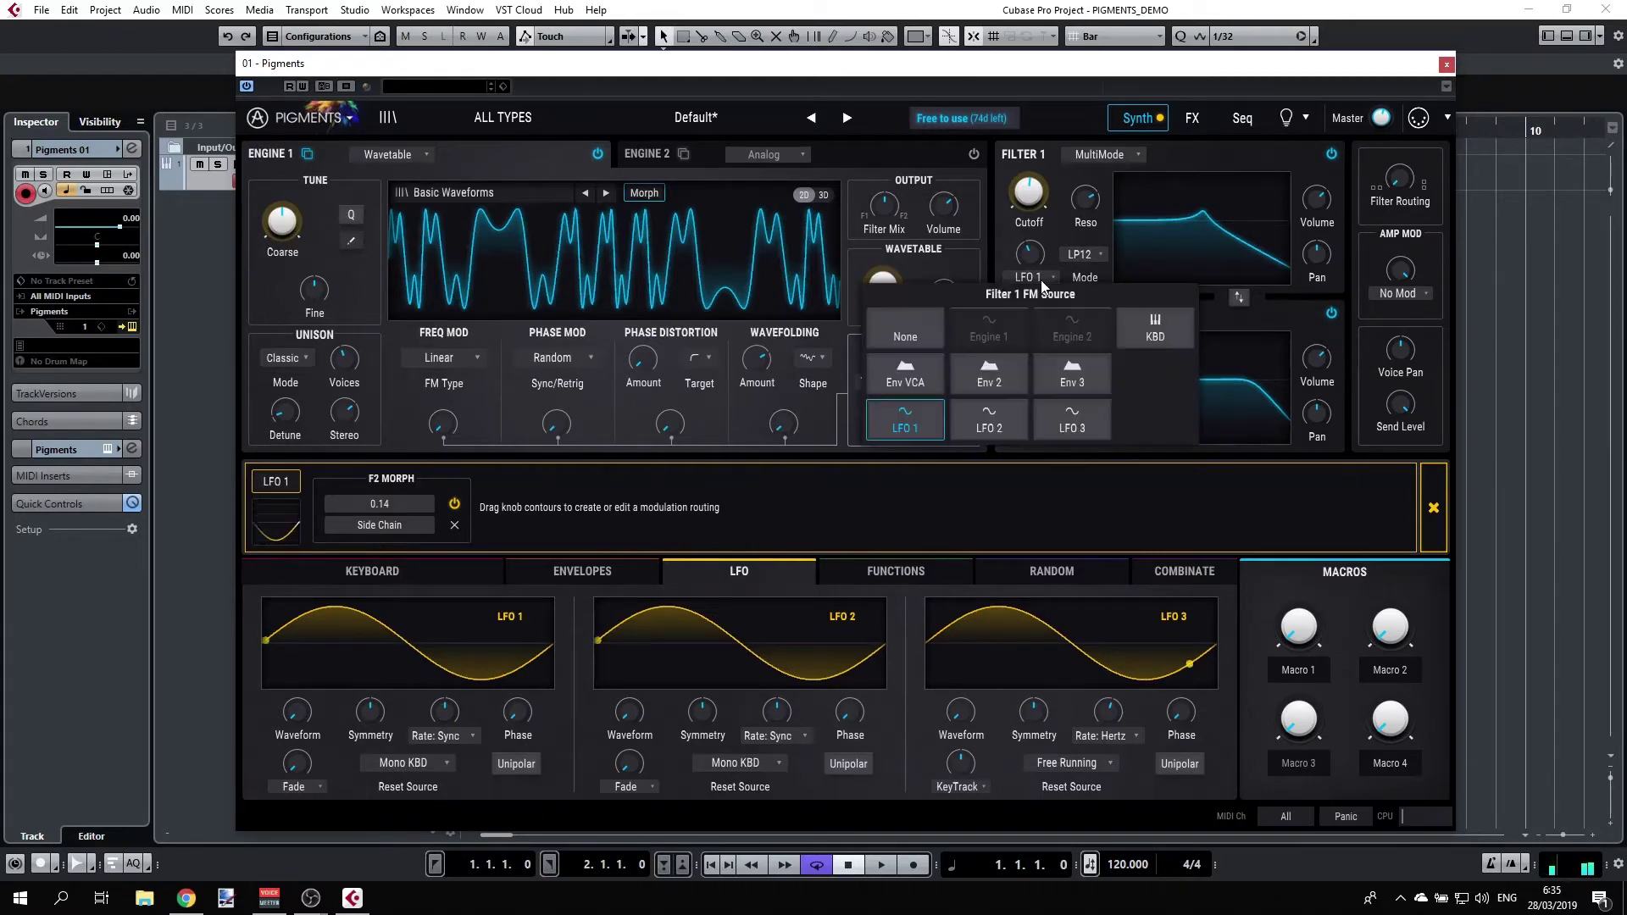
{"action": "left_click", "coordinate": [988, 366]}
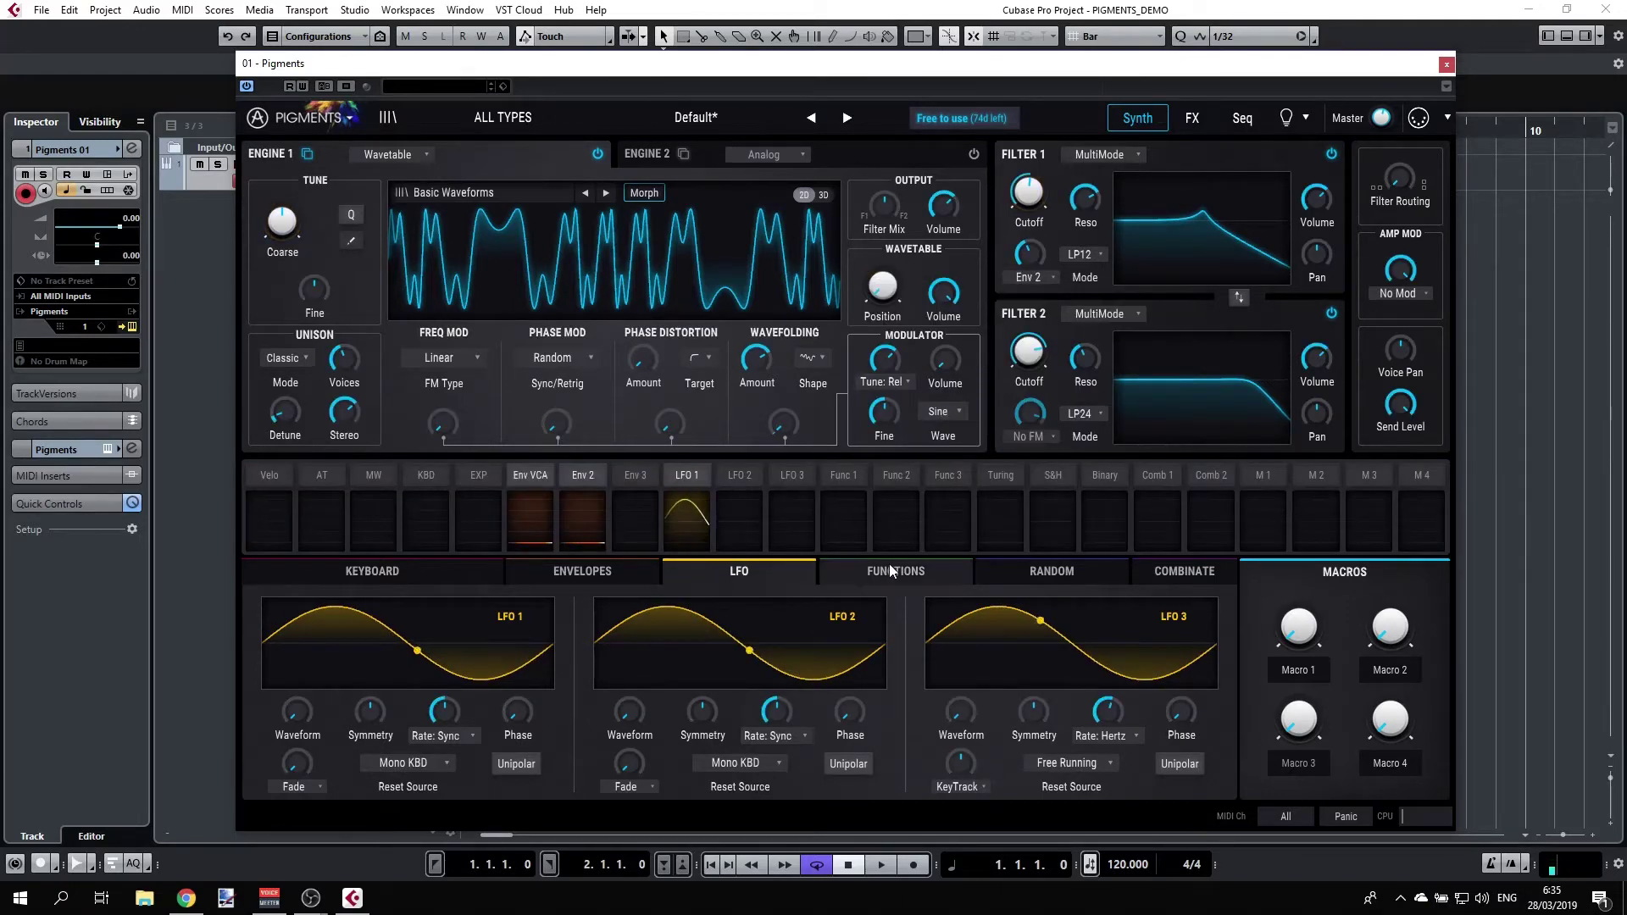
{"action": "left_click", "coordinate": [617, 575]}
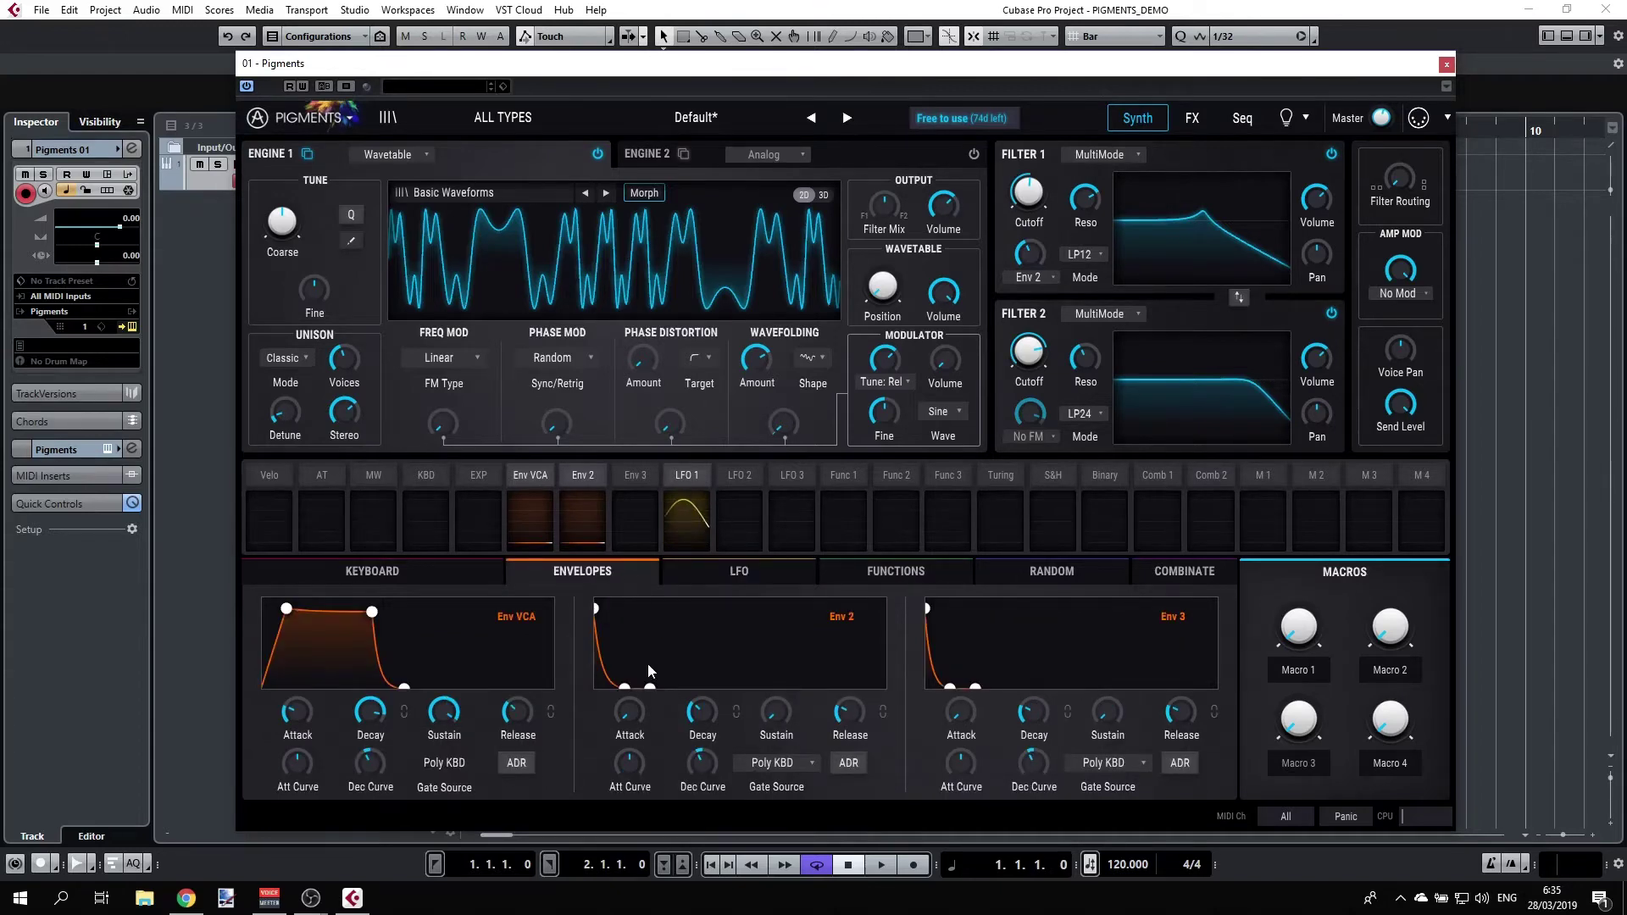
{"action": "left_click_drag", "start_coordinate": [649, 684], "coordinate": [667, 653]}
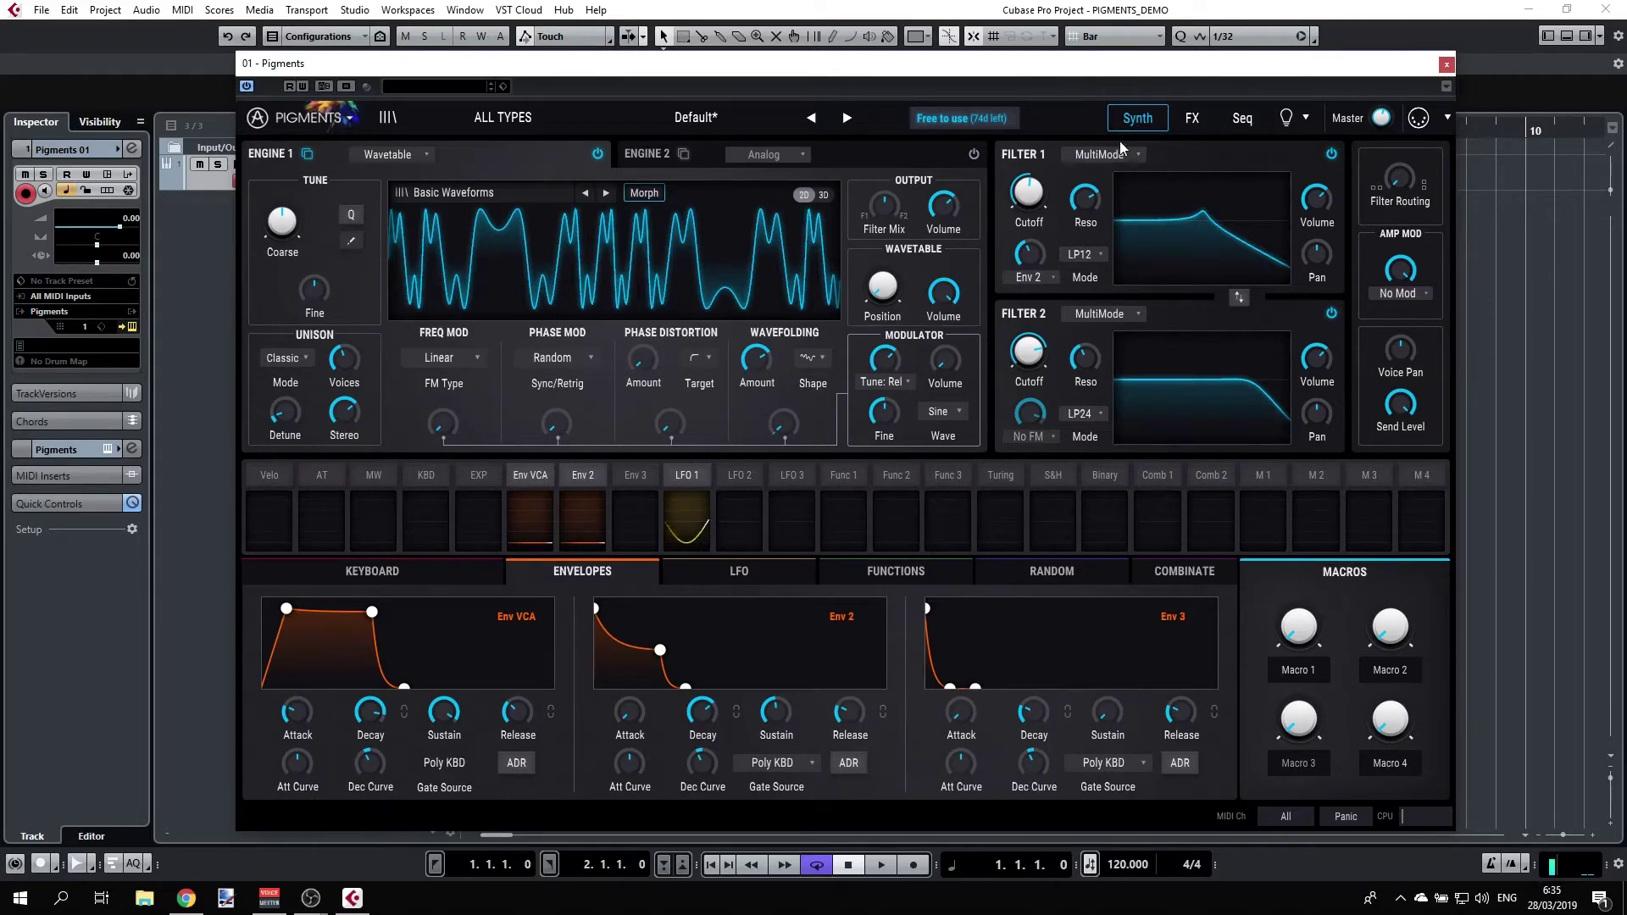
Switch Filter 1 to the SEM type and raise its cutoff.
{"action": "left_click", "coordinate": [1101, 152]}
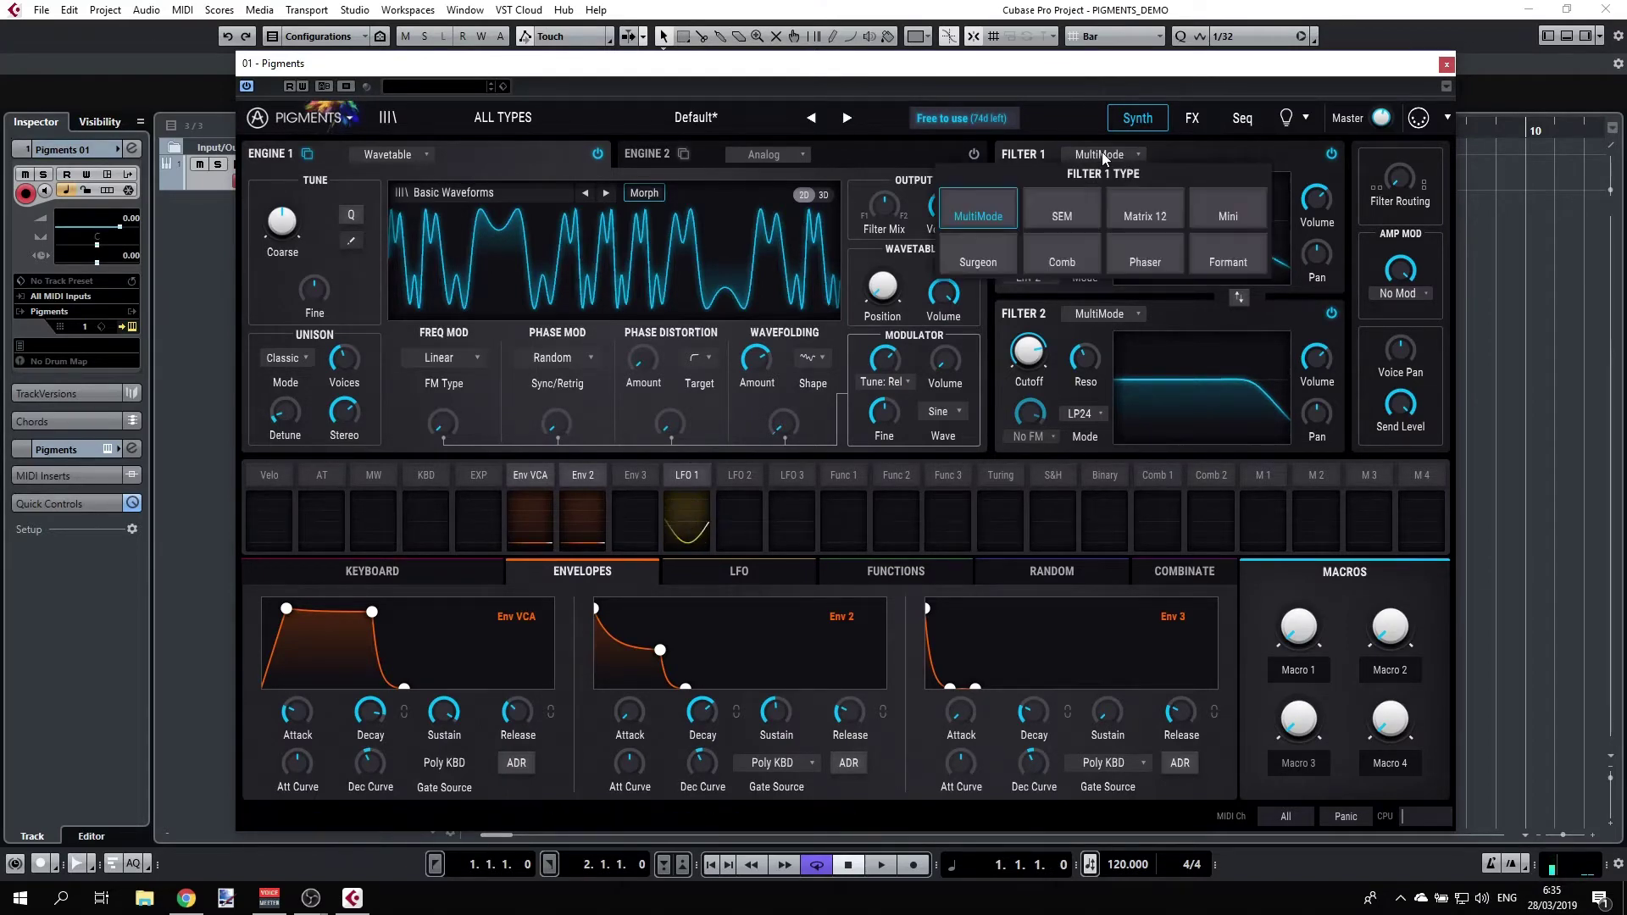
{"action": "left_click", "coordinate": [1060, 206]}
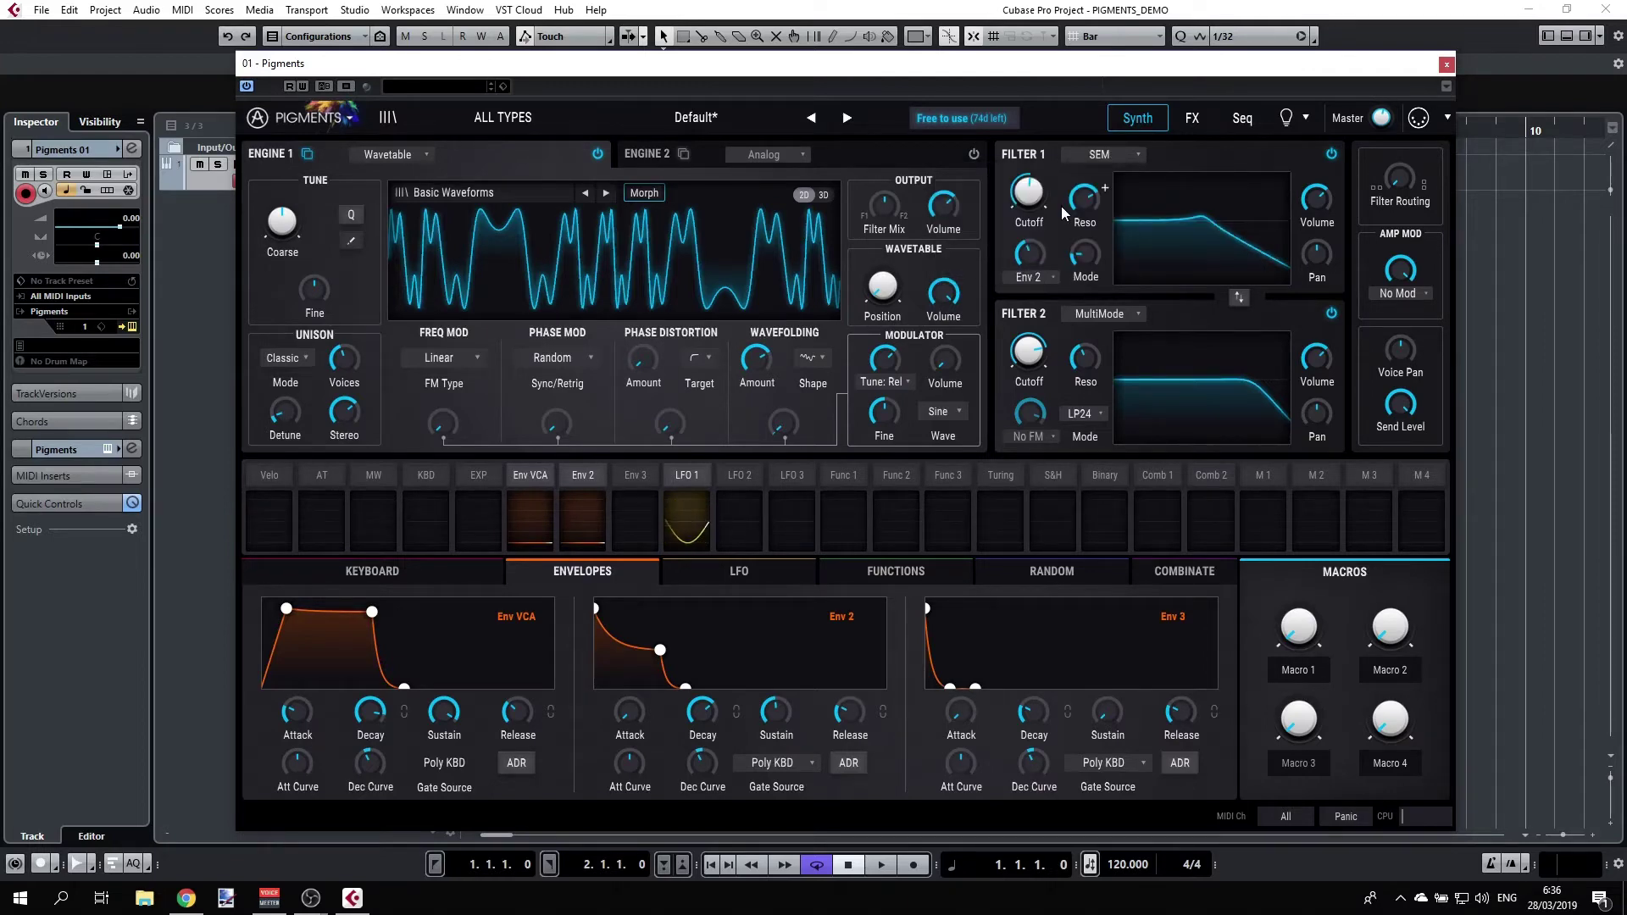
{"action": "left_click_drag", "start_coordinate": [1029, 200], "coordinate": [1029, 183]}
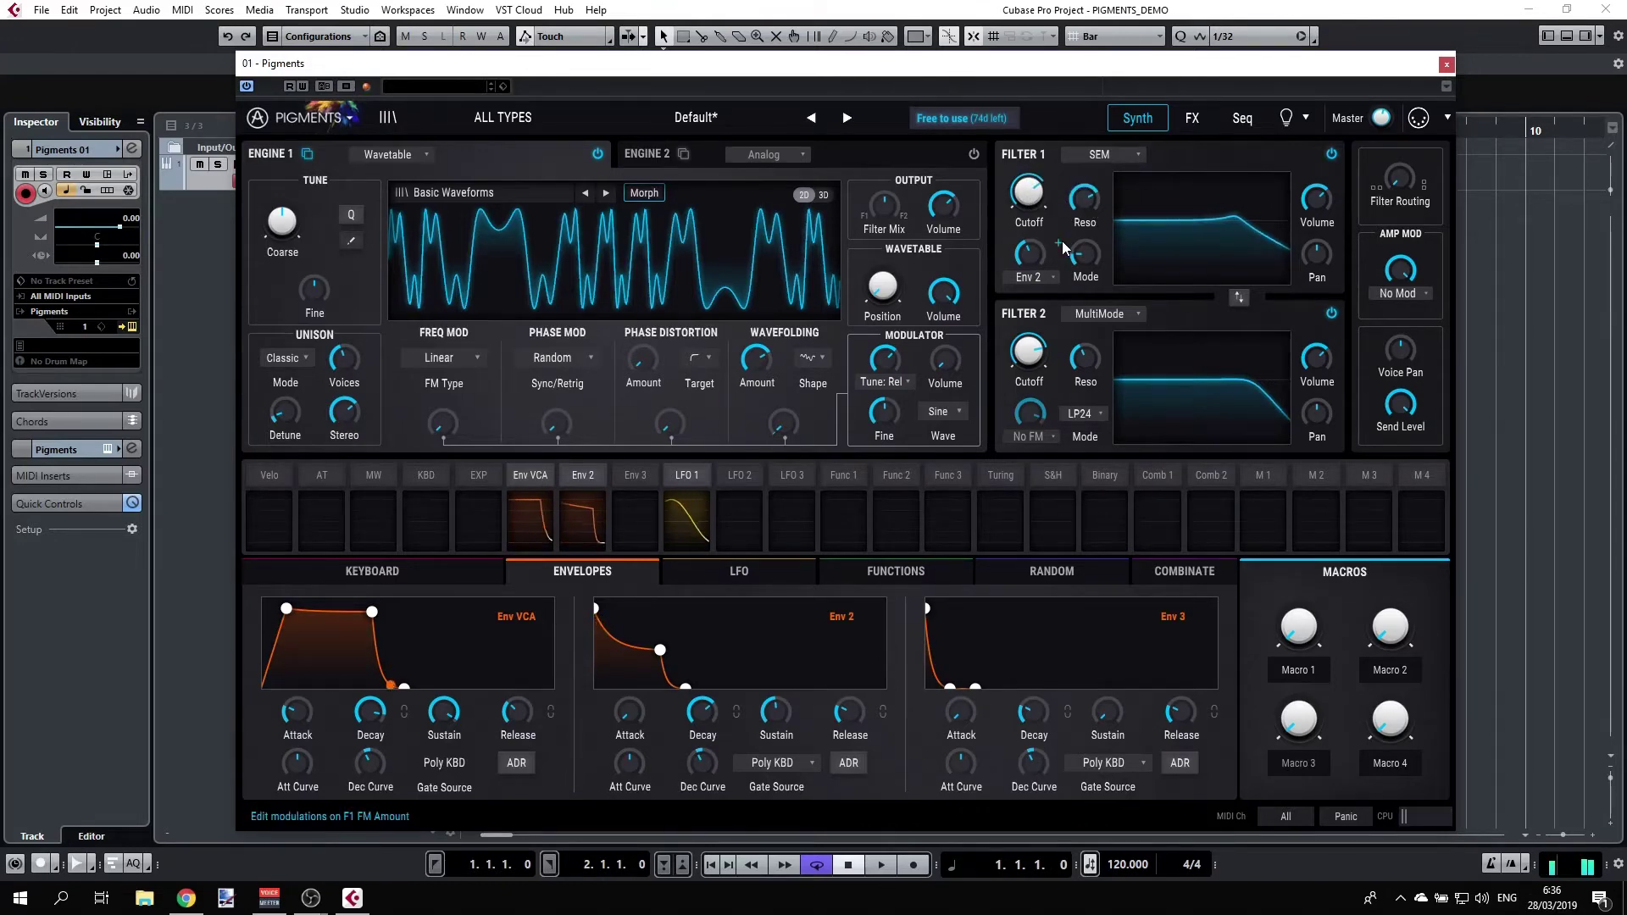
Morph Filter 1's SEM mode from low-pass through the low-pass/notch blend to high-pass.
{"action": "left_click", "coordinate": [1035, 276]}
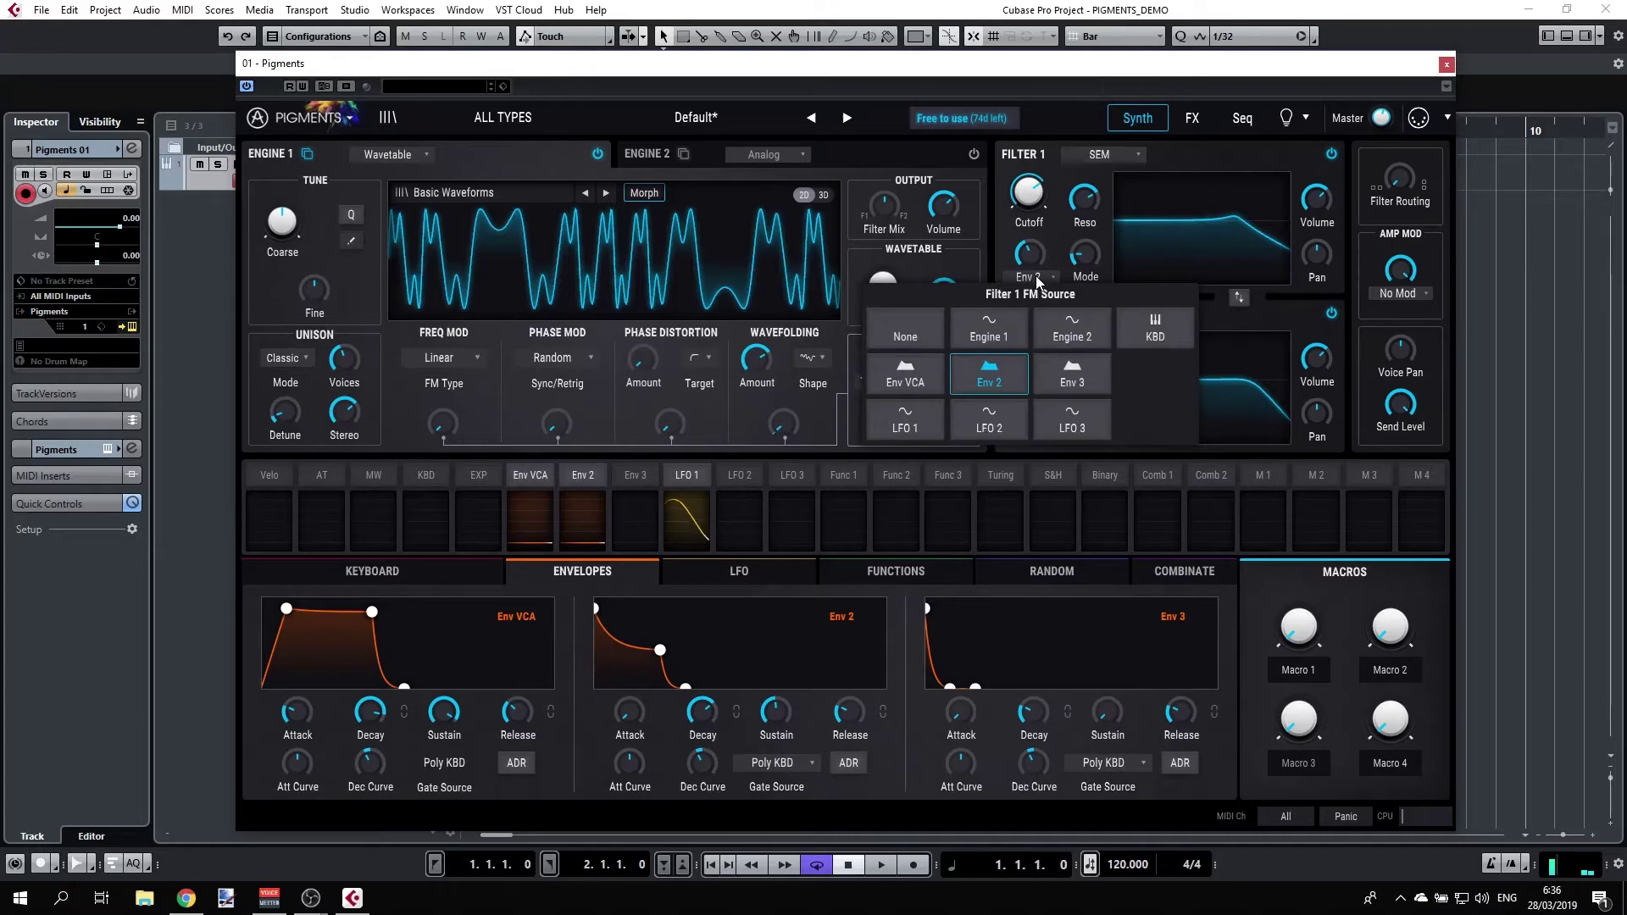
{"action": "left_click", "coordinate": [1081, 237]}
{"action": "mouse_move", "coordinate": [1084, 255]}
{"action": "left_mouse_down"}
{"action": "mouse_move", "coordinate": [1085, 233]}
{"action": "mouse_move", "coordinate": [1081, 258]}
{"action": "left_mouse_up"}
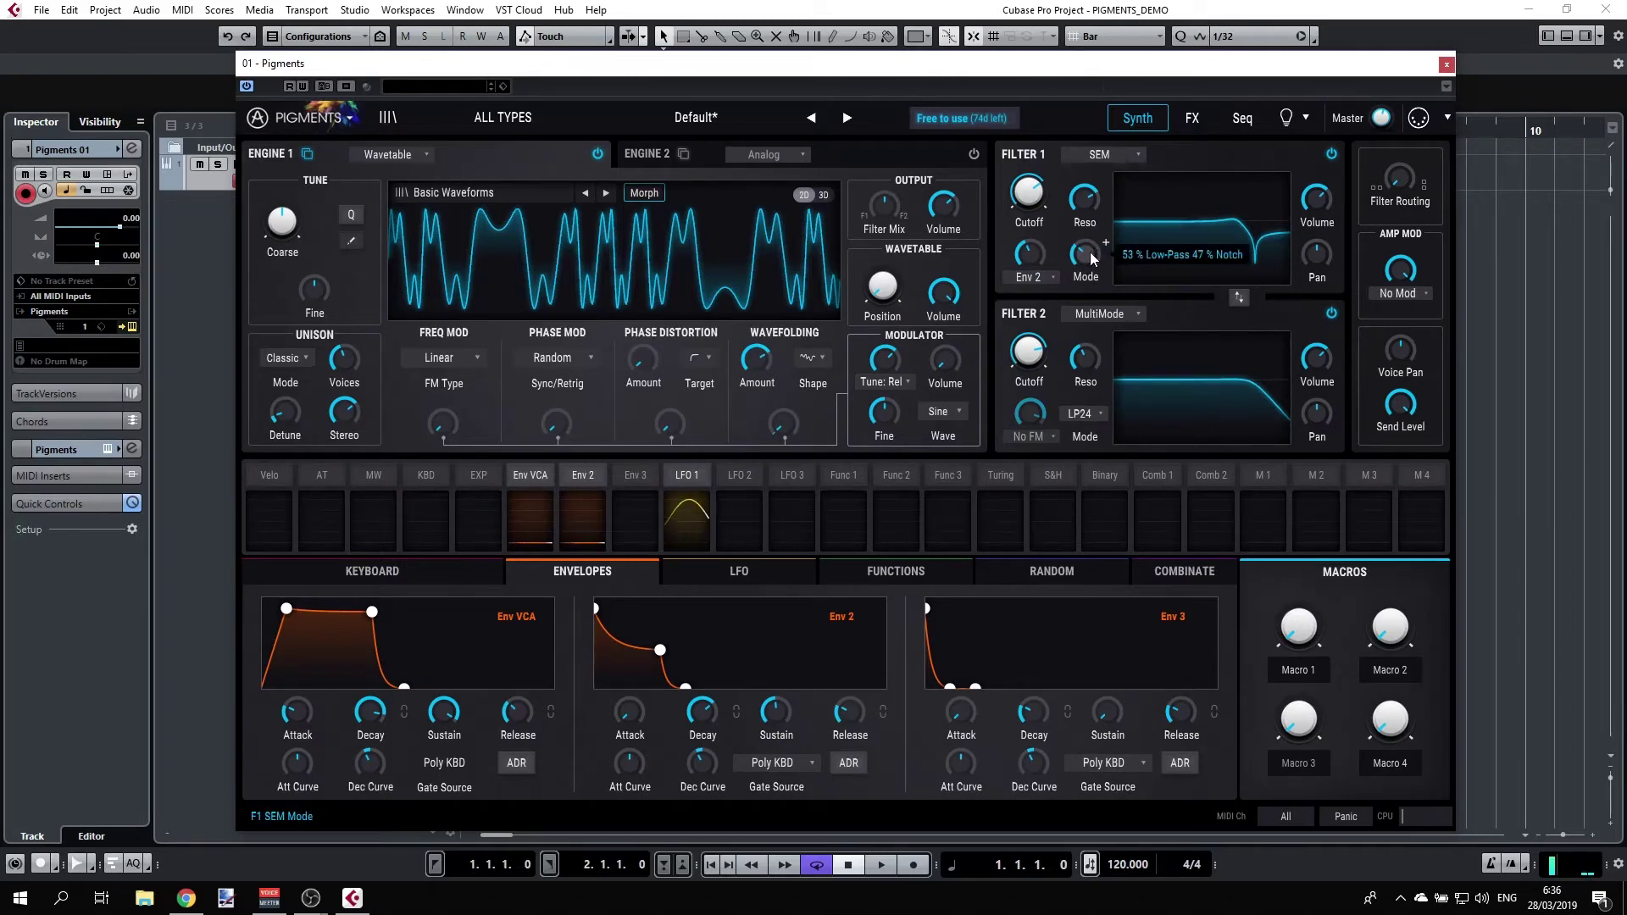
{"action": "left_click_drag", "start_coordinate": [1085, 254], "coordinate": [1105, 229]}
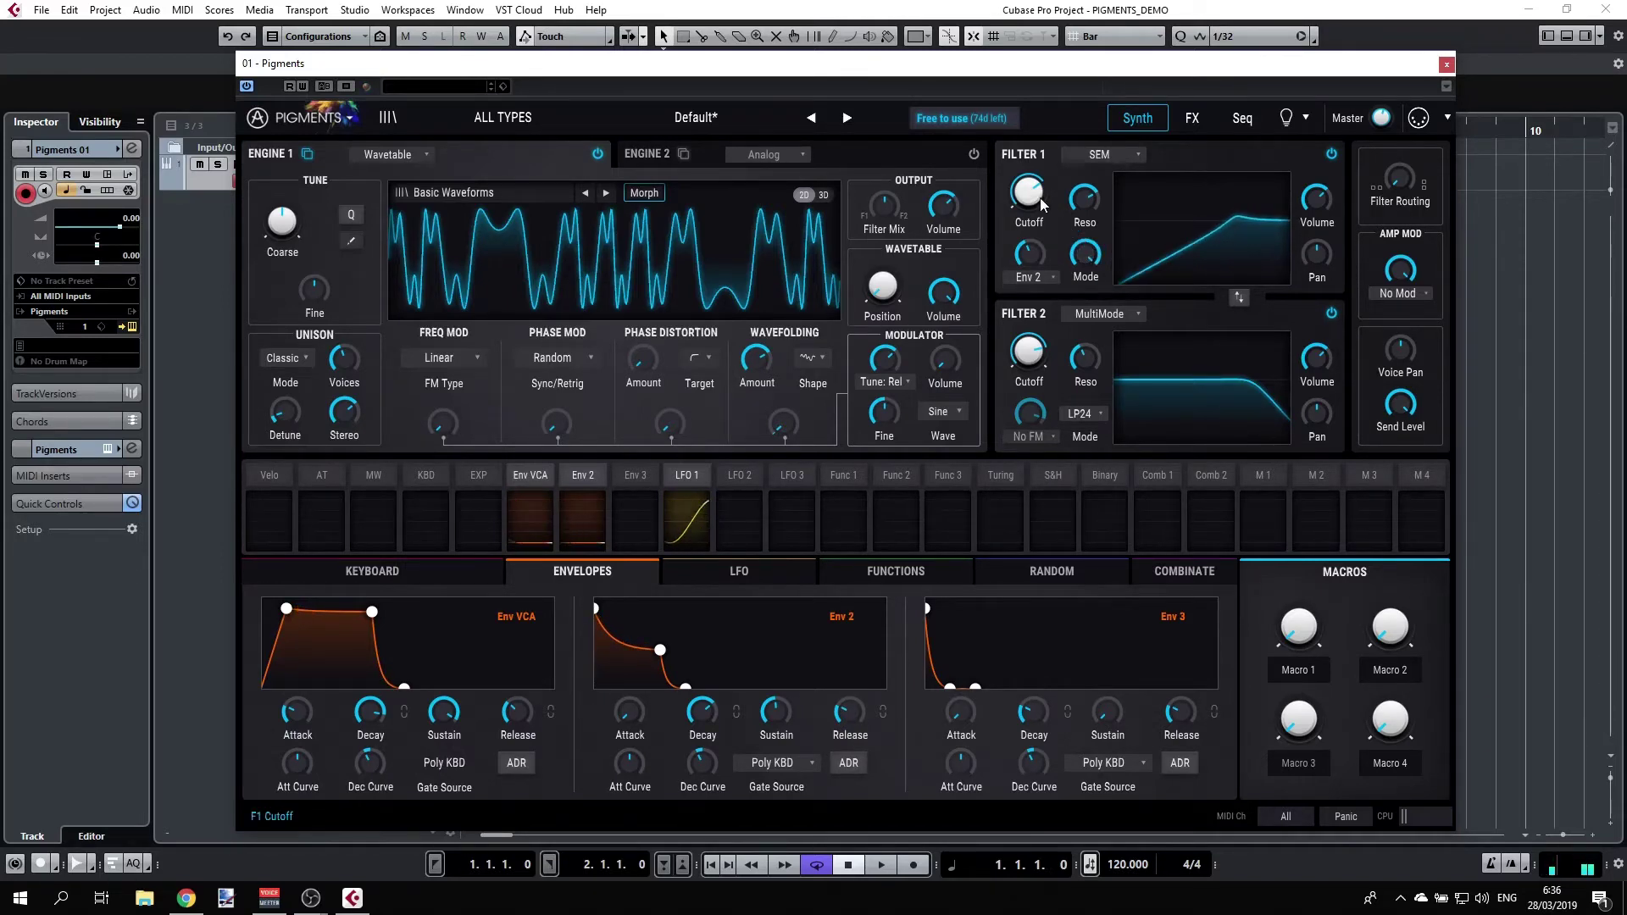
Switch Filter 1 to the Matrix 12 type in Phase+LP6 mode and sweep its cutoff upward from about 146 Hz.
{"action": "left_click", "coordinate": [1096, 153]}
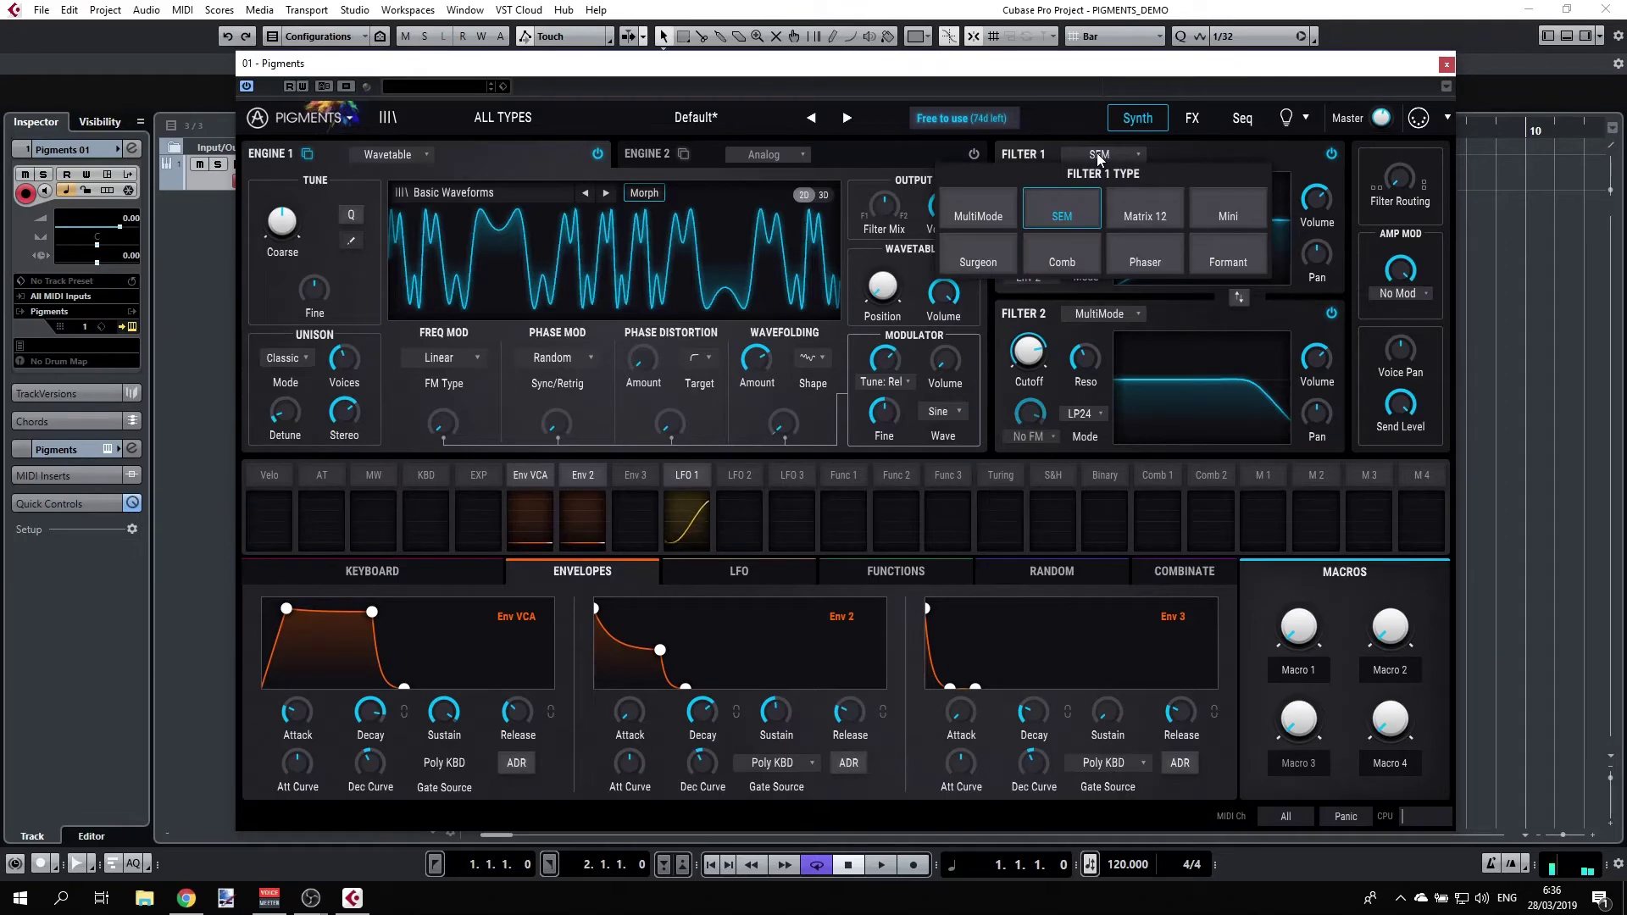
{"action": "left_click", "coordinate": [1153, 215]}
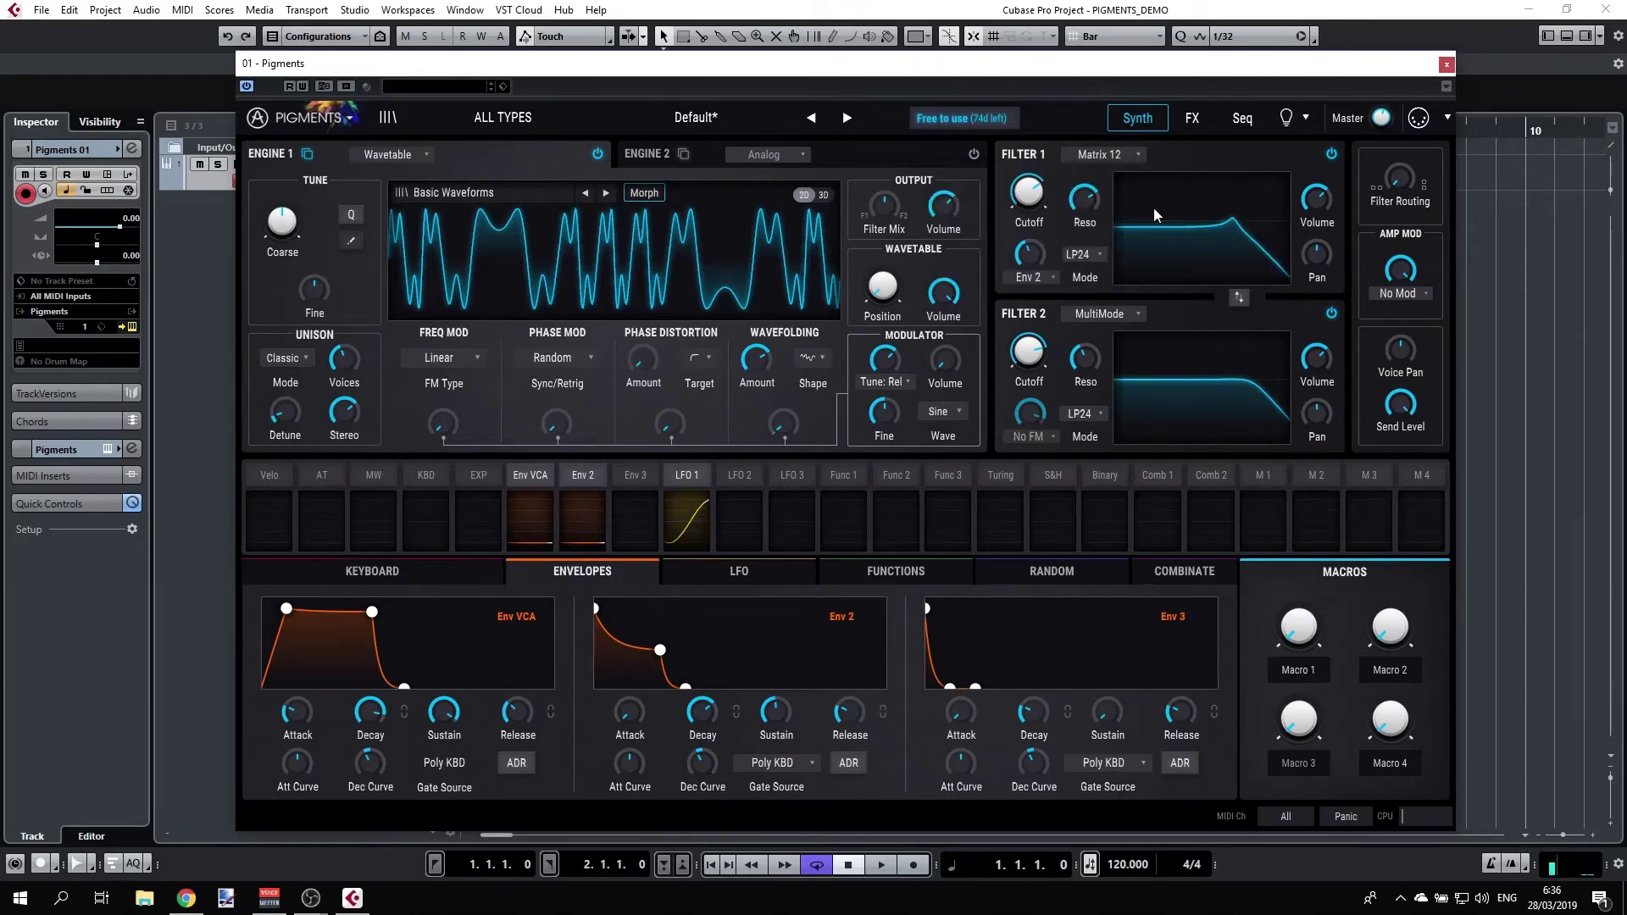
{"action": "left_click", "coordinate": [1092, 252]}
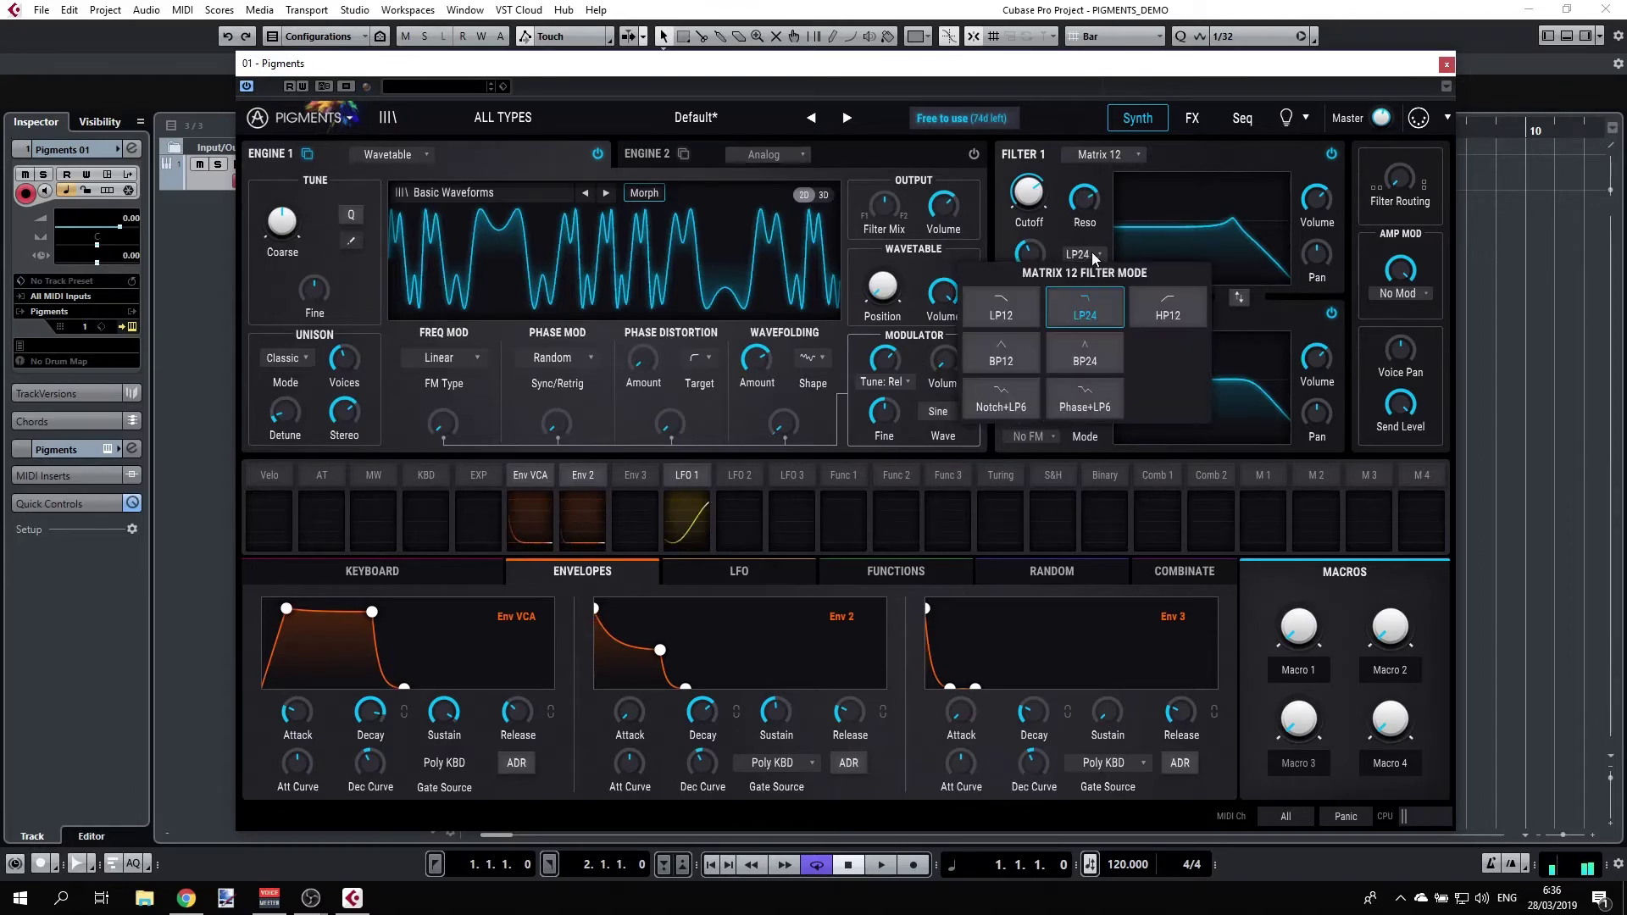
{"action": "left_click", "coordinate": [1079, 388]}
{"action": "mouse_move", "coordinate": [1028, 192]}
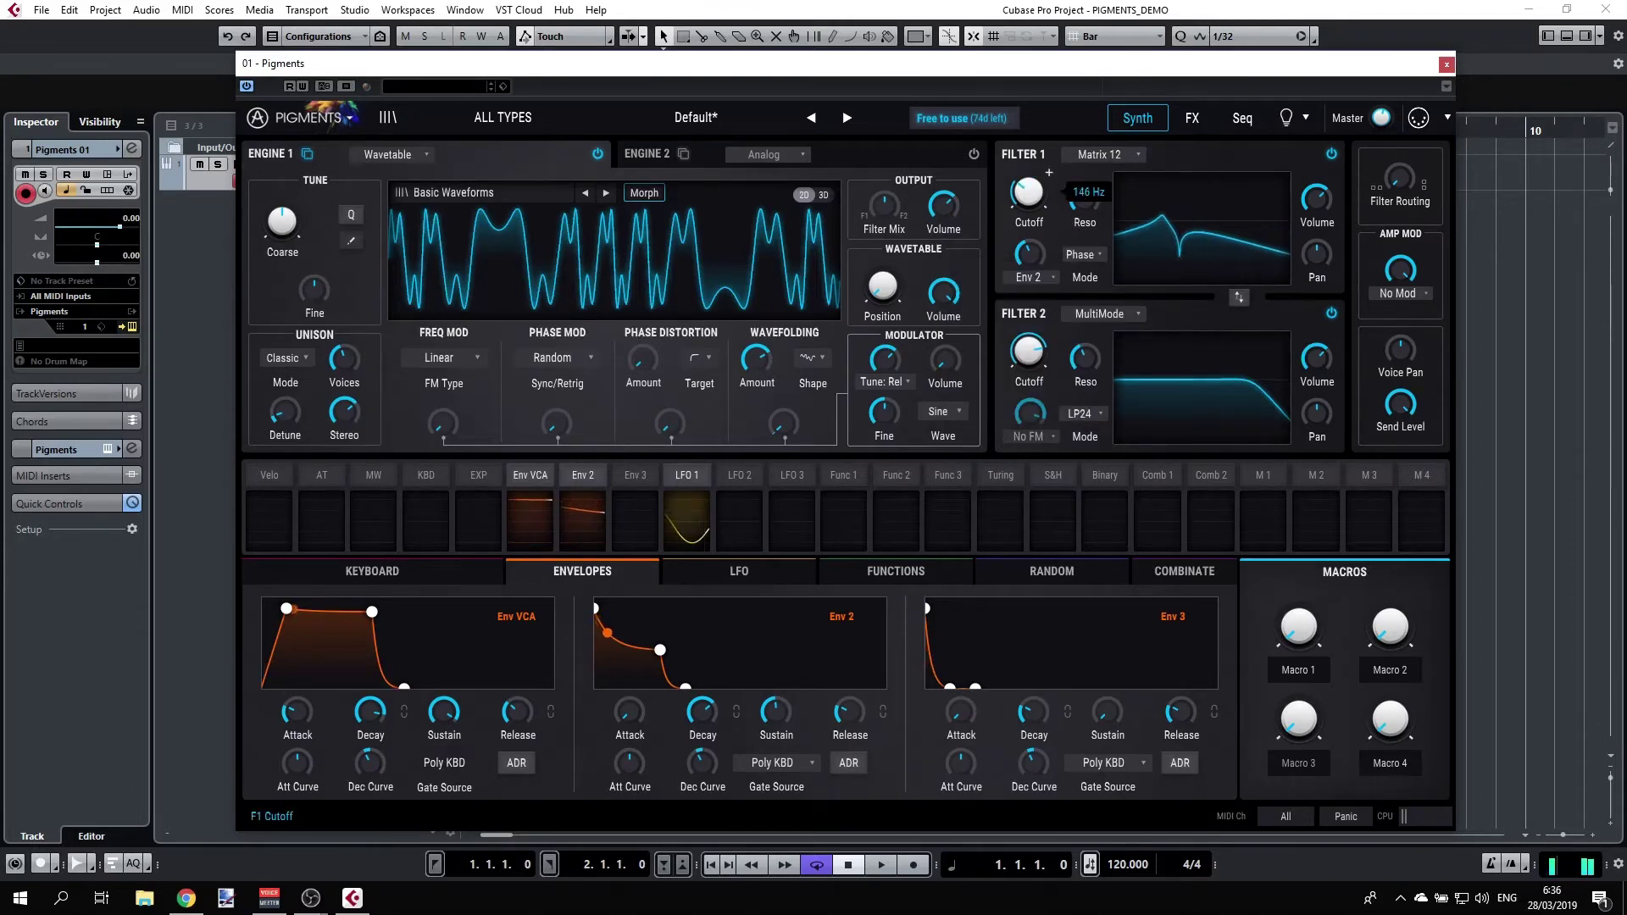
{"action": "left_click_drag", "start_coordinate": [1028, 192], "coordinate": [1028, 149]}
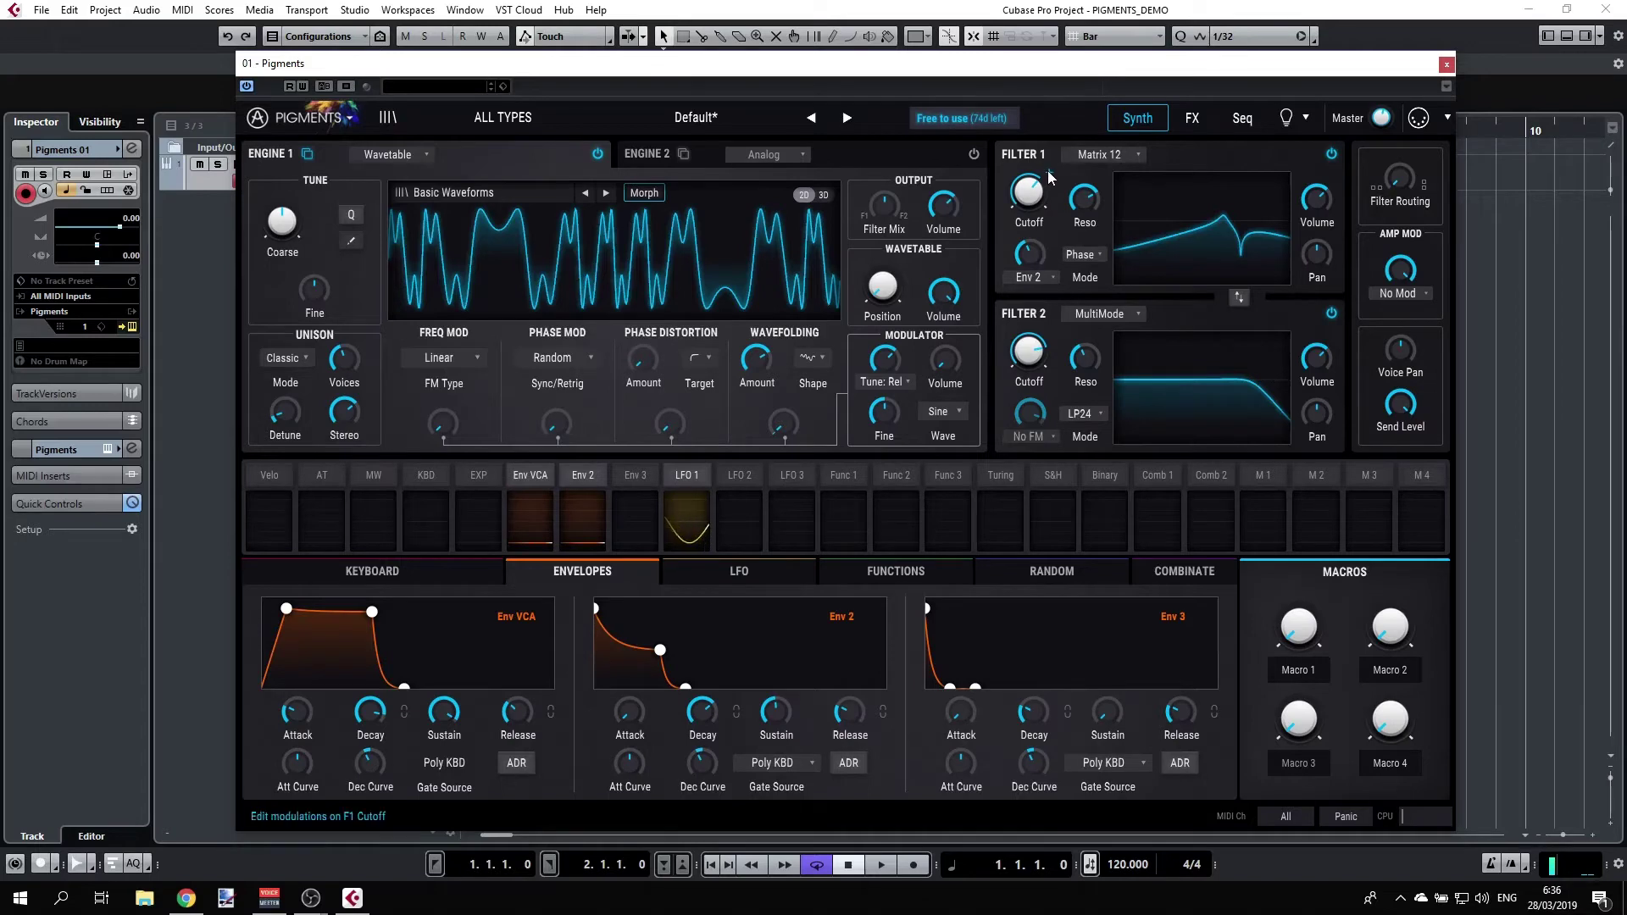
Try modulating Filter 1's cutoff with LFO 1 by about 0.2, and reset that modulation amount to zero.
{"action": "left_click", "coordinate": [1049, 175]}
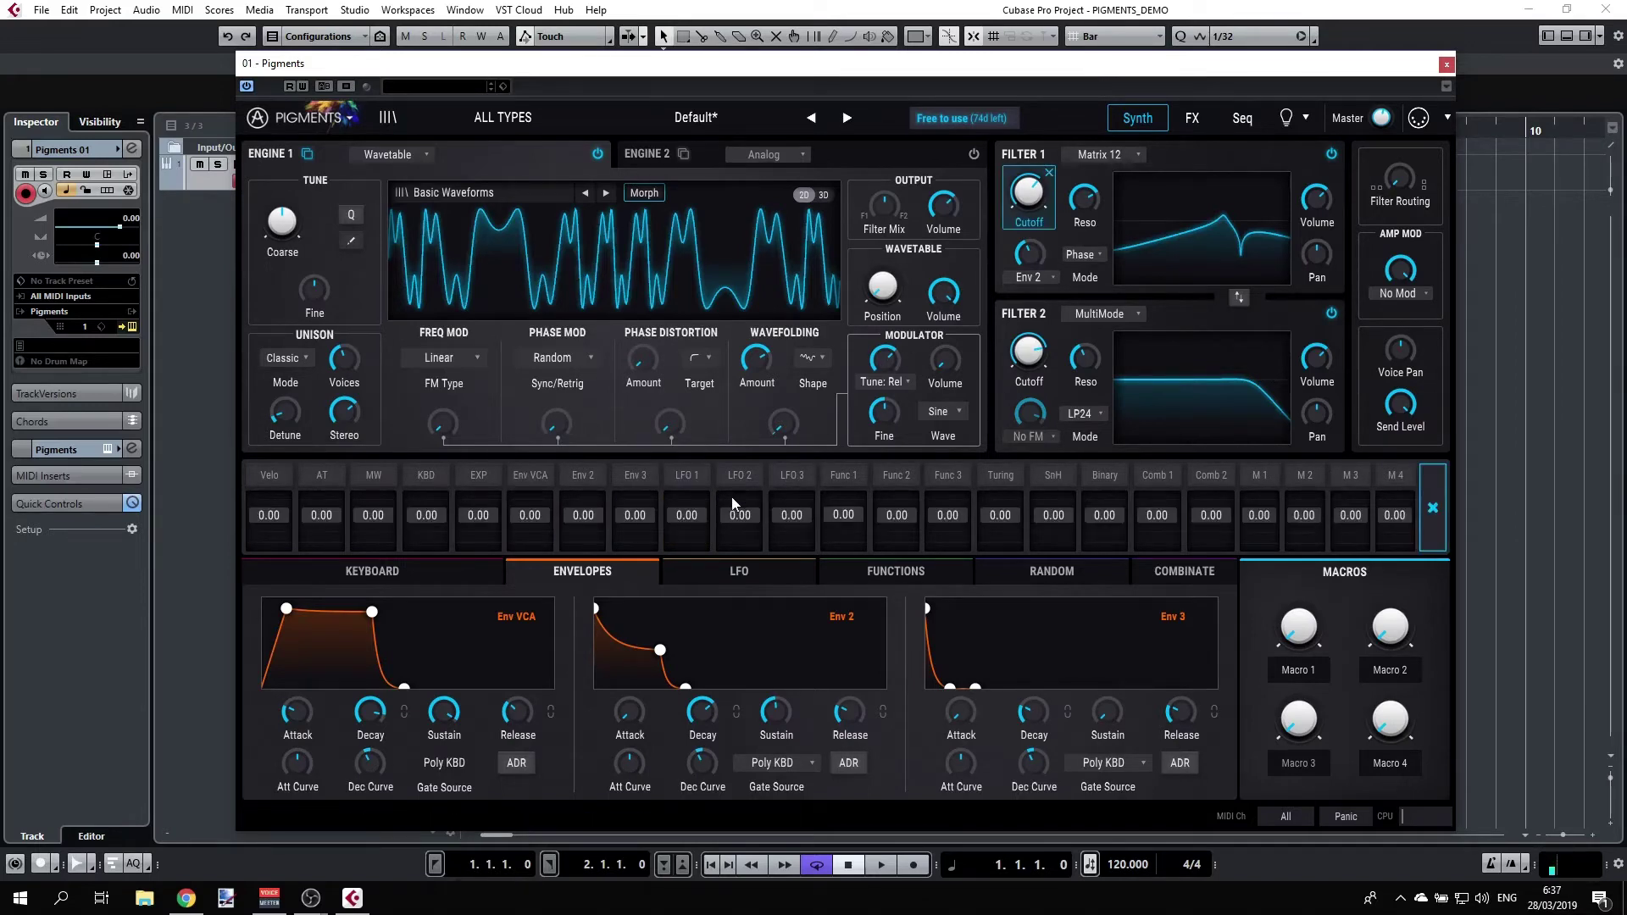
{"action": "left_click_drag", "start_coordinate": [688, 516], "coordinate": [655, 517]}
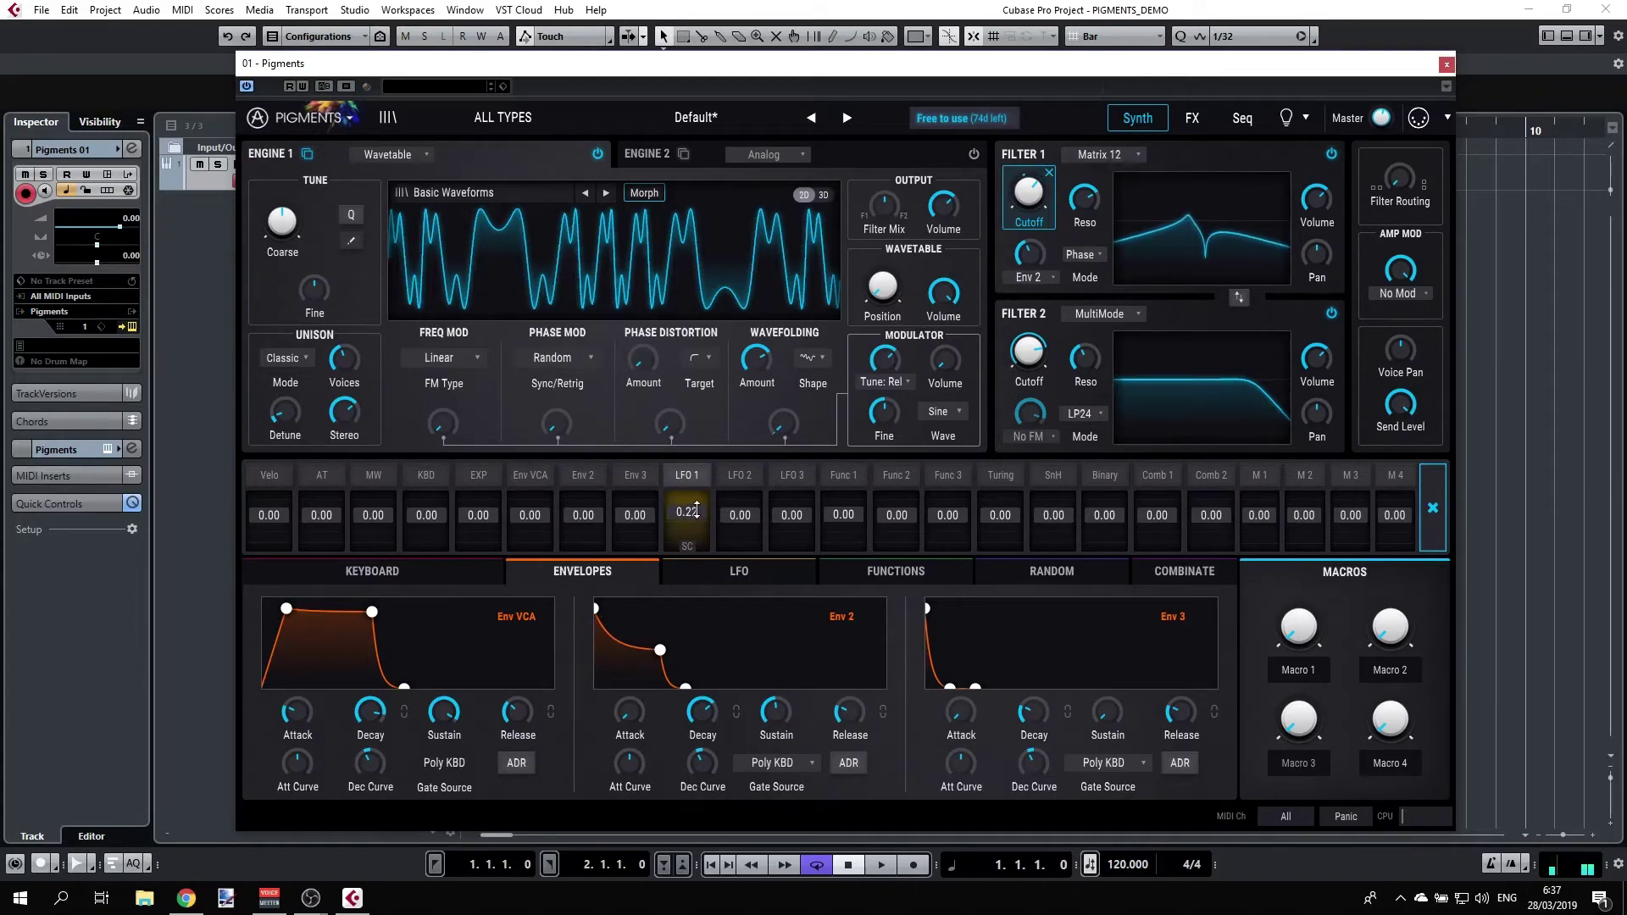
{"action": "double_click", "coordinate": [696, 509]}
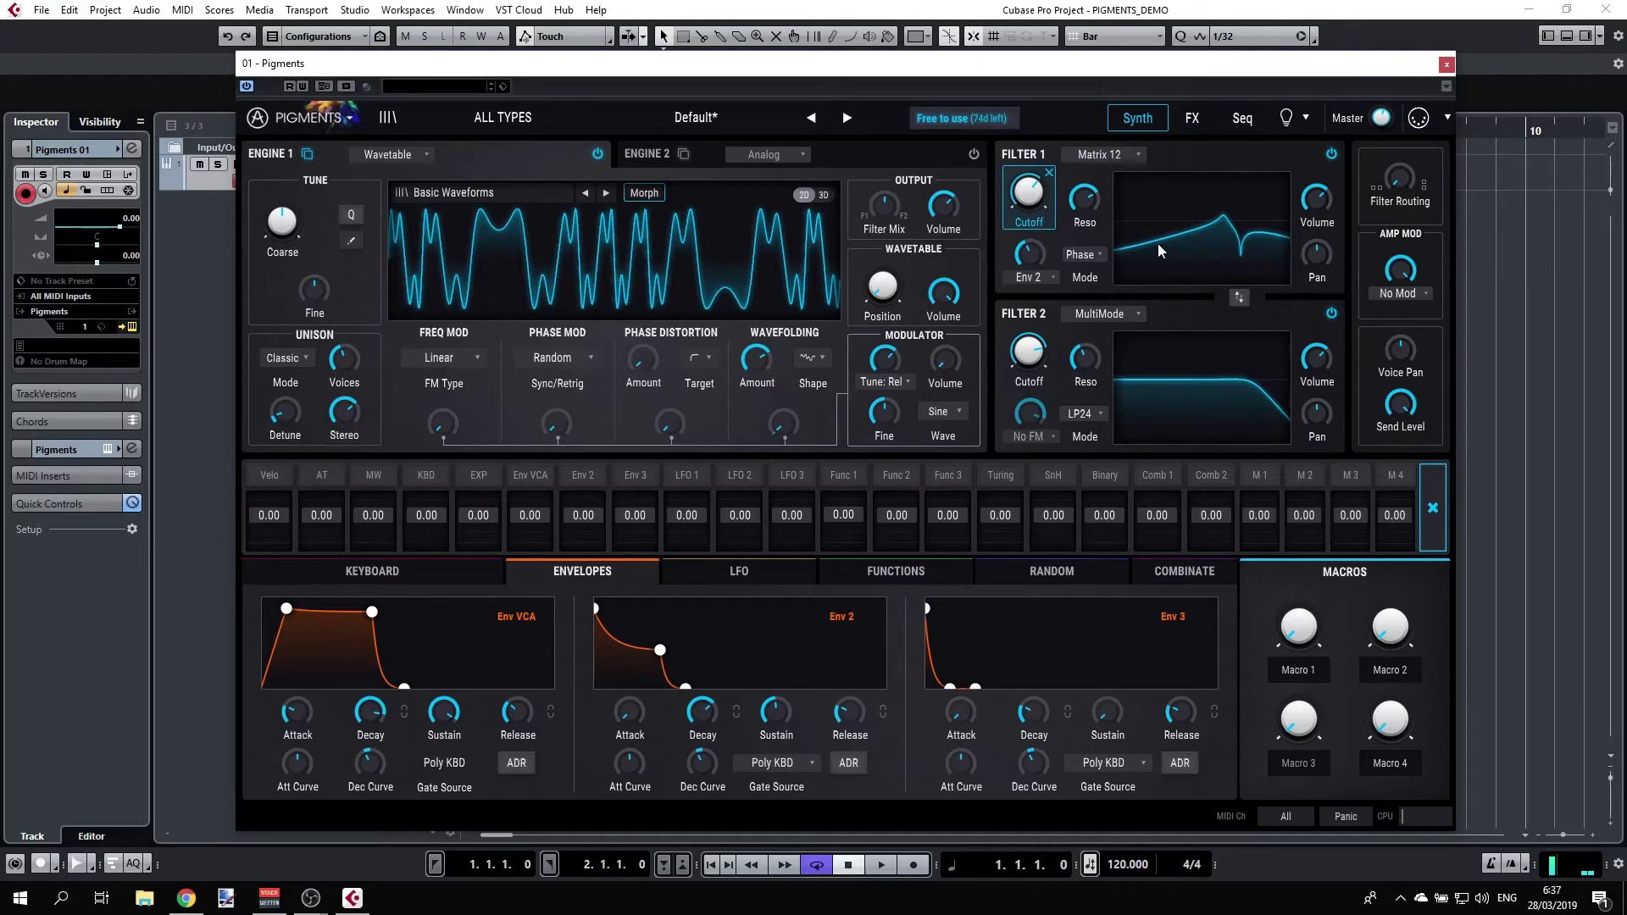
Switch Filter 1 to the Mini type and raise its drive to about 0.88.
{"action": "left_click", "coordinate": [1120, 151]}
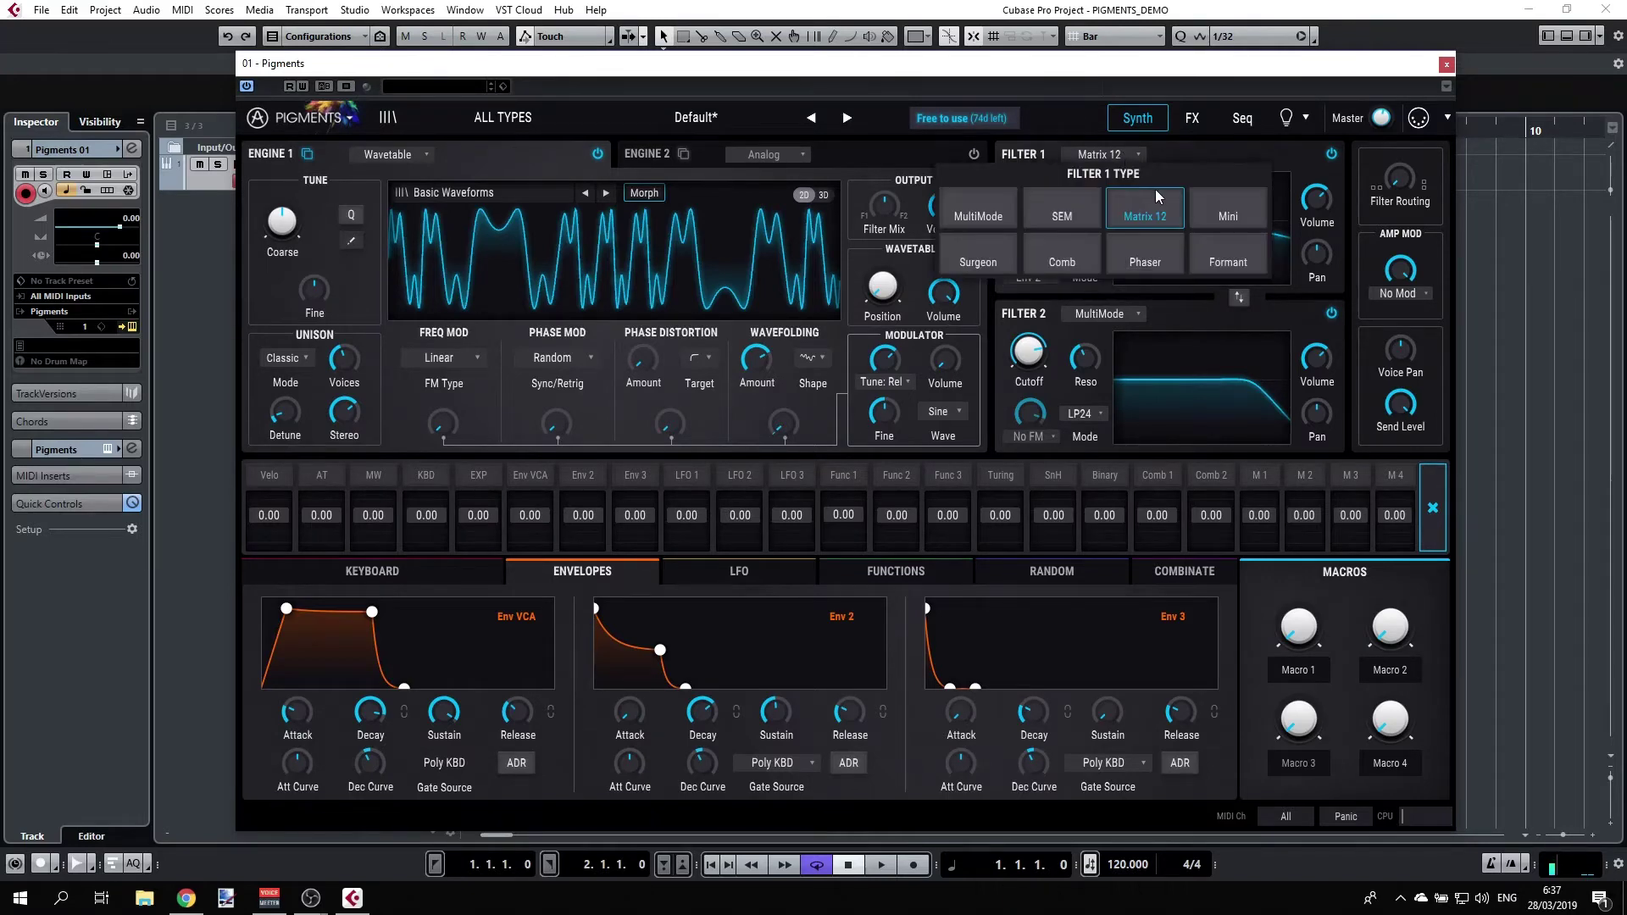
{"action": "left_click", "coordinate": [1218, 205]}
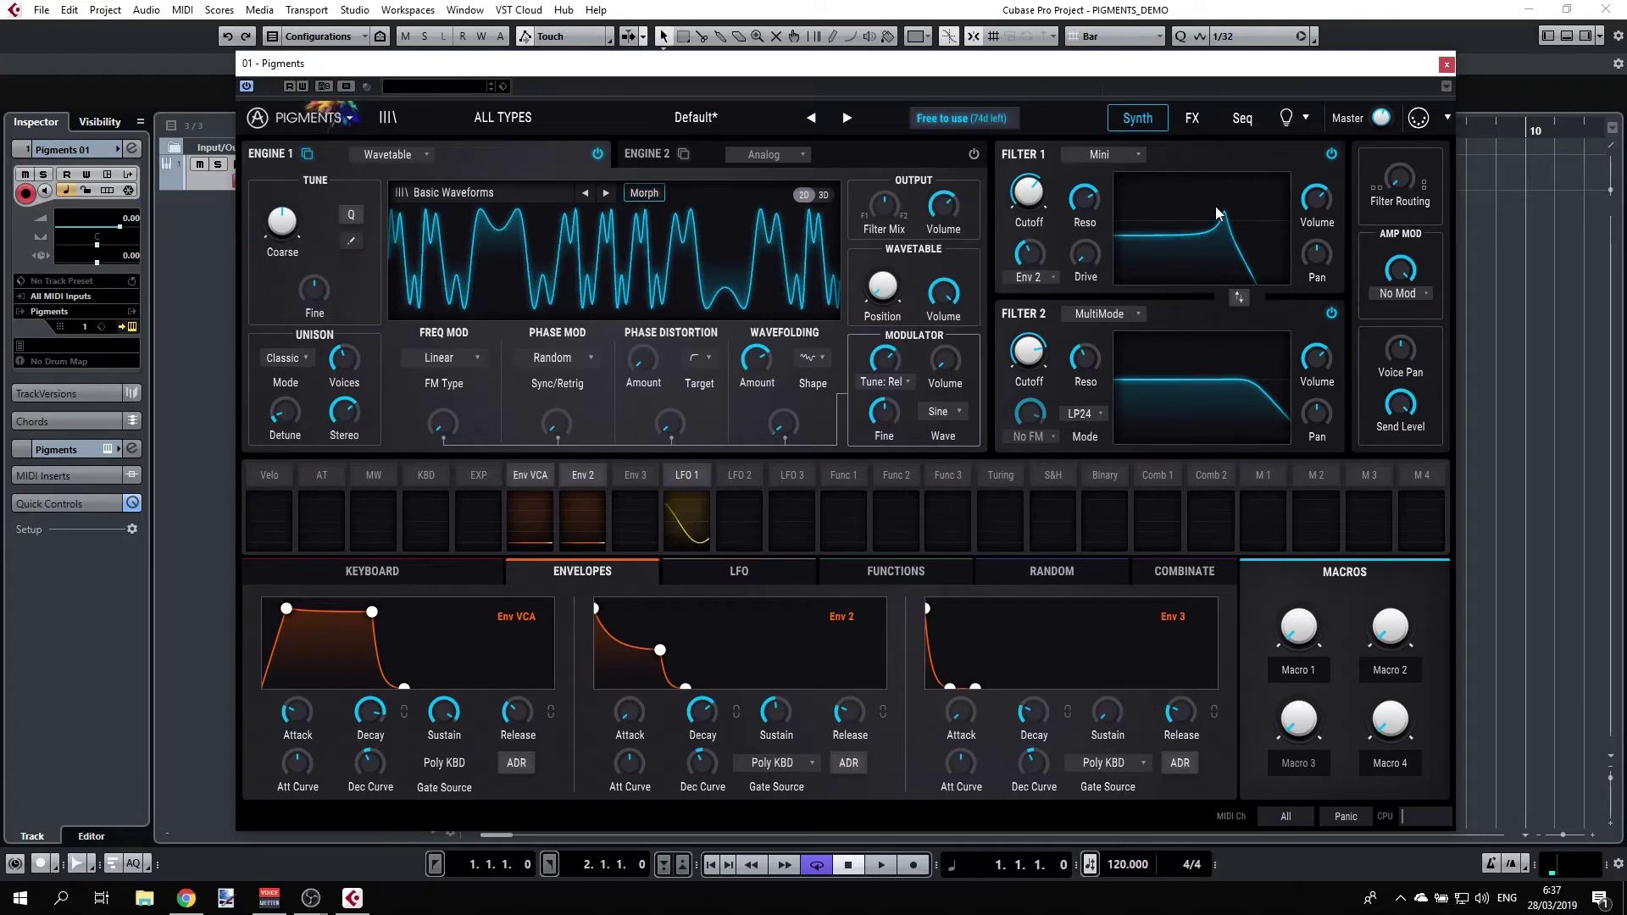
{"action": "mouse_move", "coordinate": [1085, 268]}
{"action": "mouse_move", "coordinate": [1030, 195]}
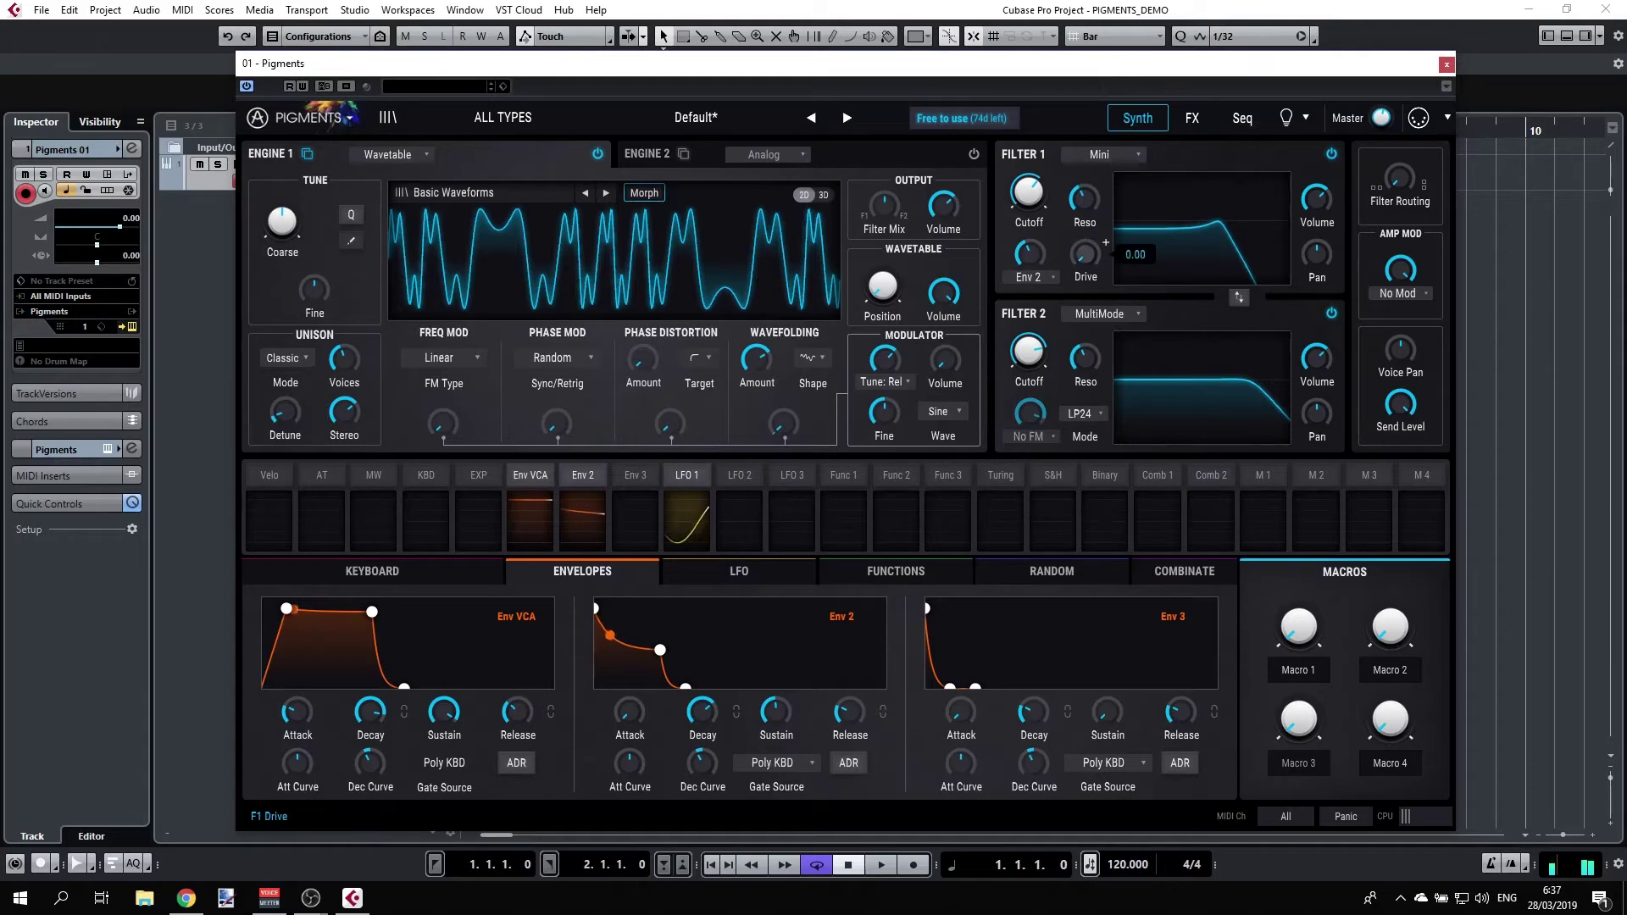
{"action": "left_click_drag", "start_coordinate": [1085, 253], "coordinate": [1085, 220]}
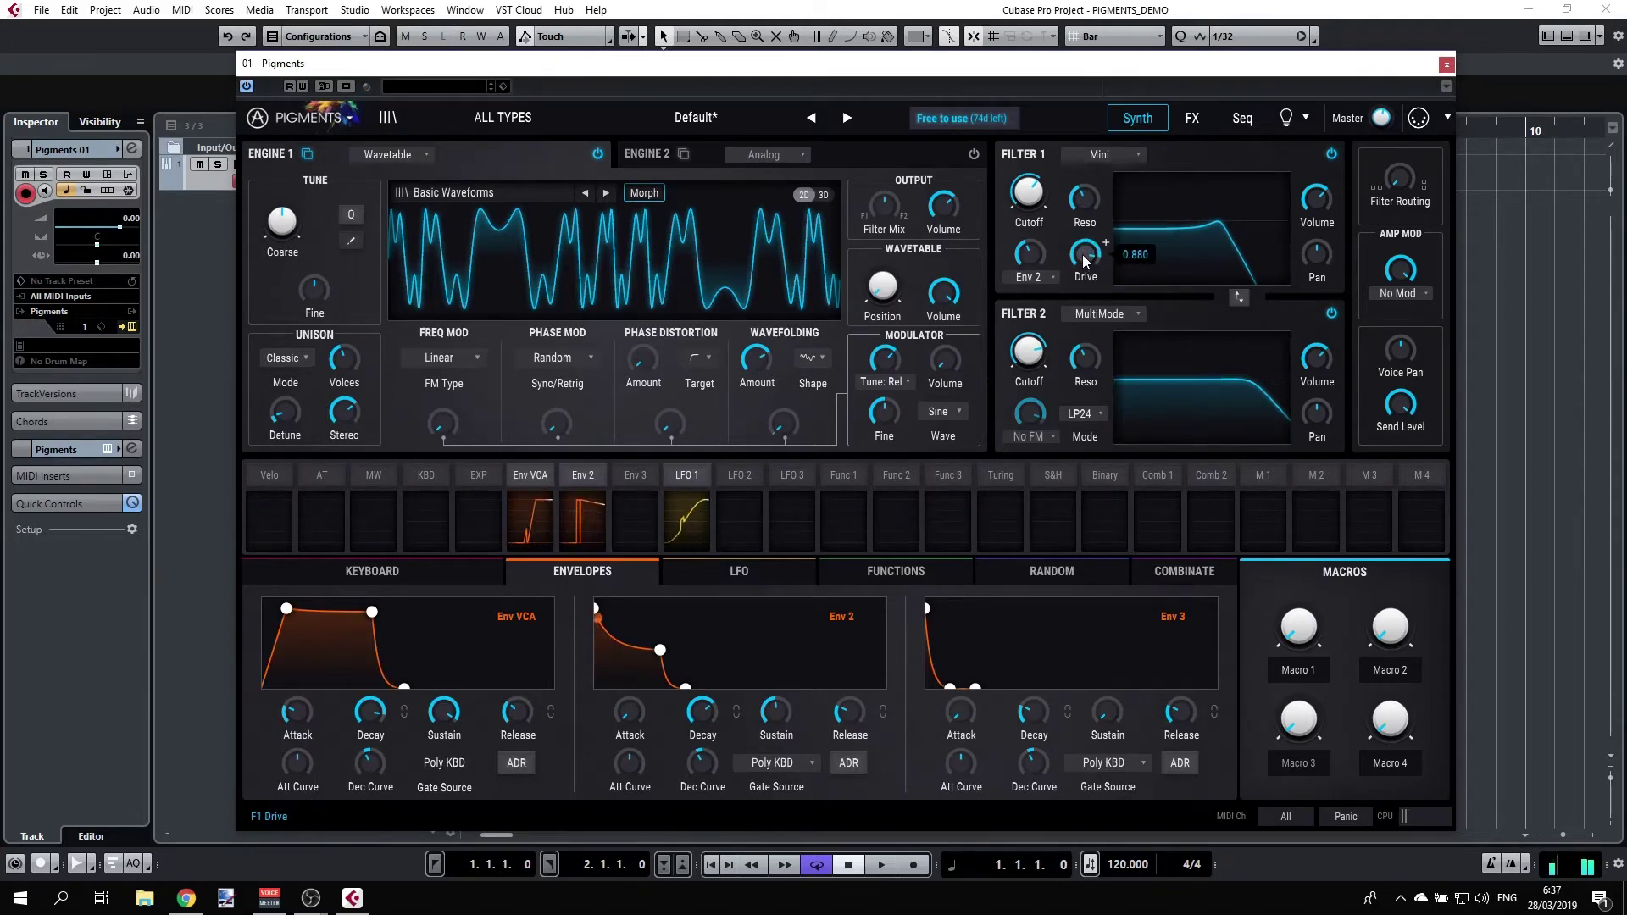
Switch Filter 1 to the Surgeon type in low-pass mode and lower its cutoff to about 1312 Hz.
{"action": "left_click", "coordinate": [1115, 156]}
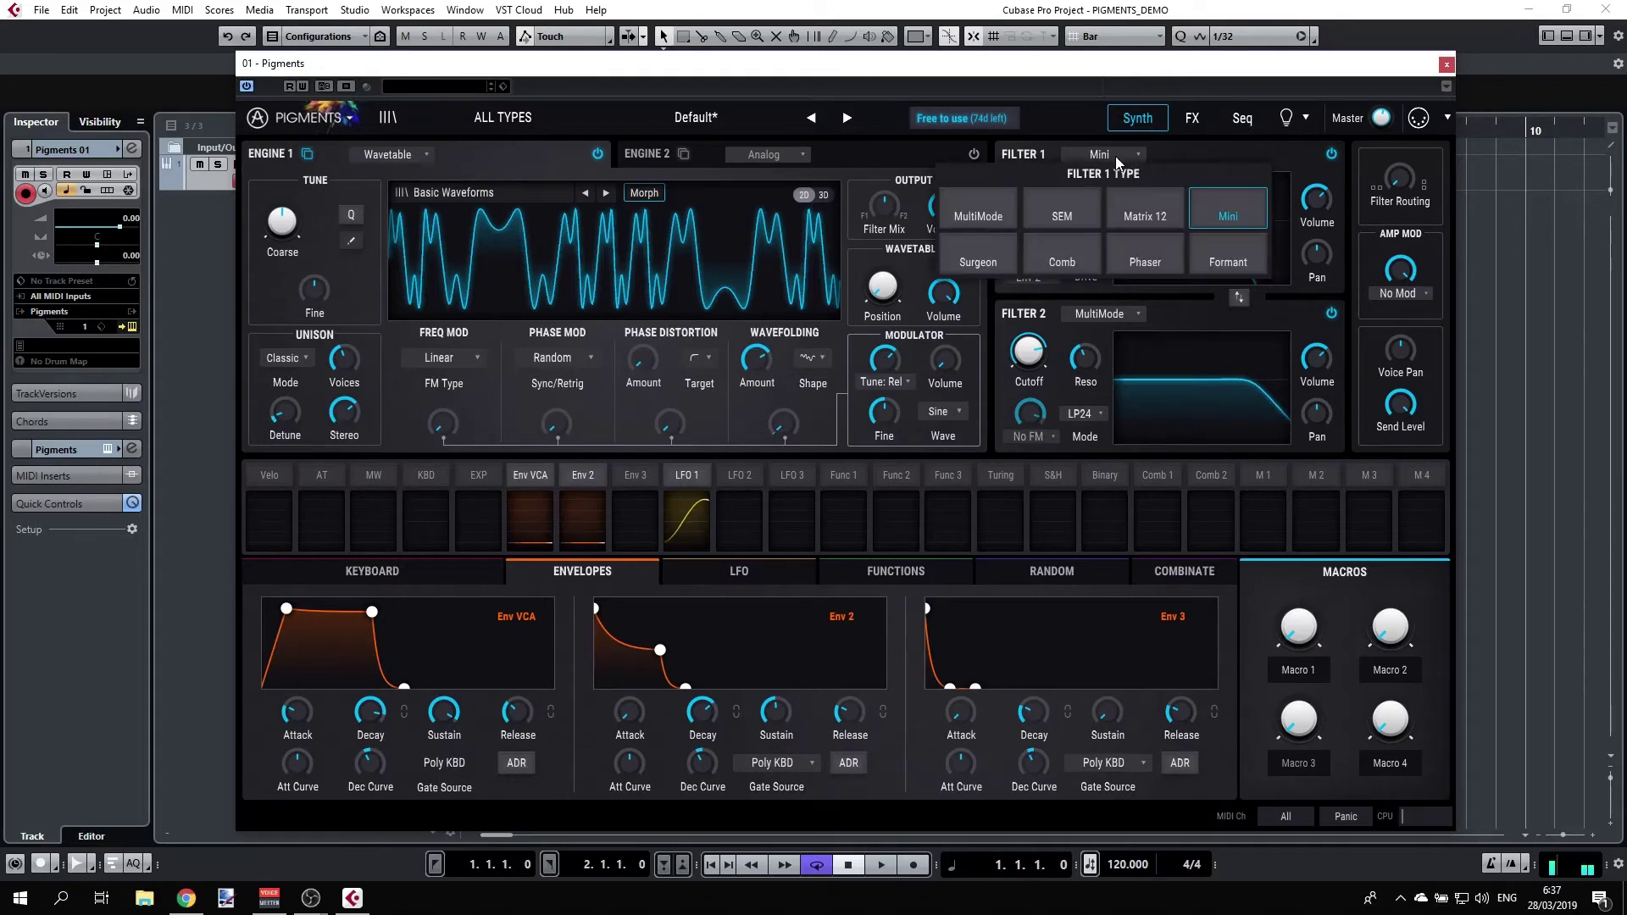
{"action": "left_click", "coordinate": [983, 261]}
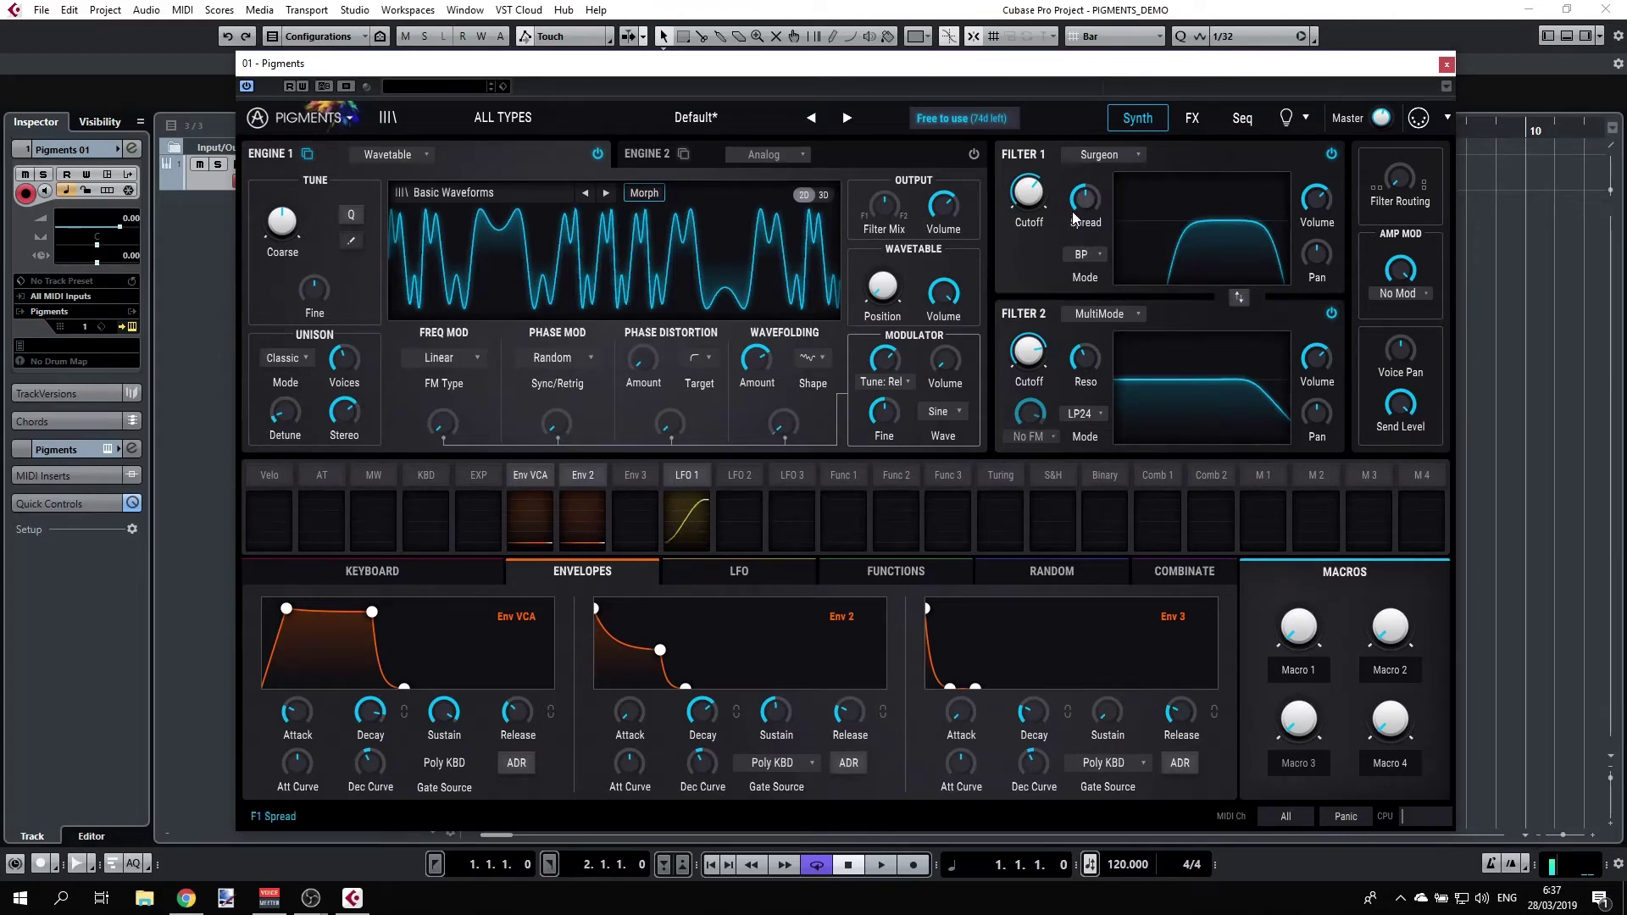
{"action": "left_click", "coordinate": [1090, 255]}
{"action": "left_click", "coordinate": [1043, 312]}
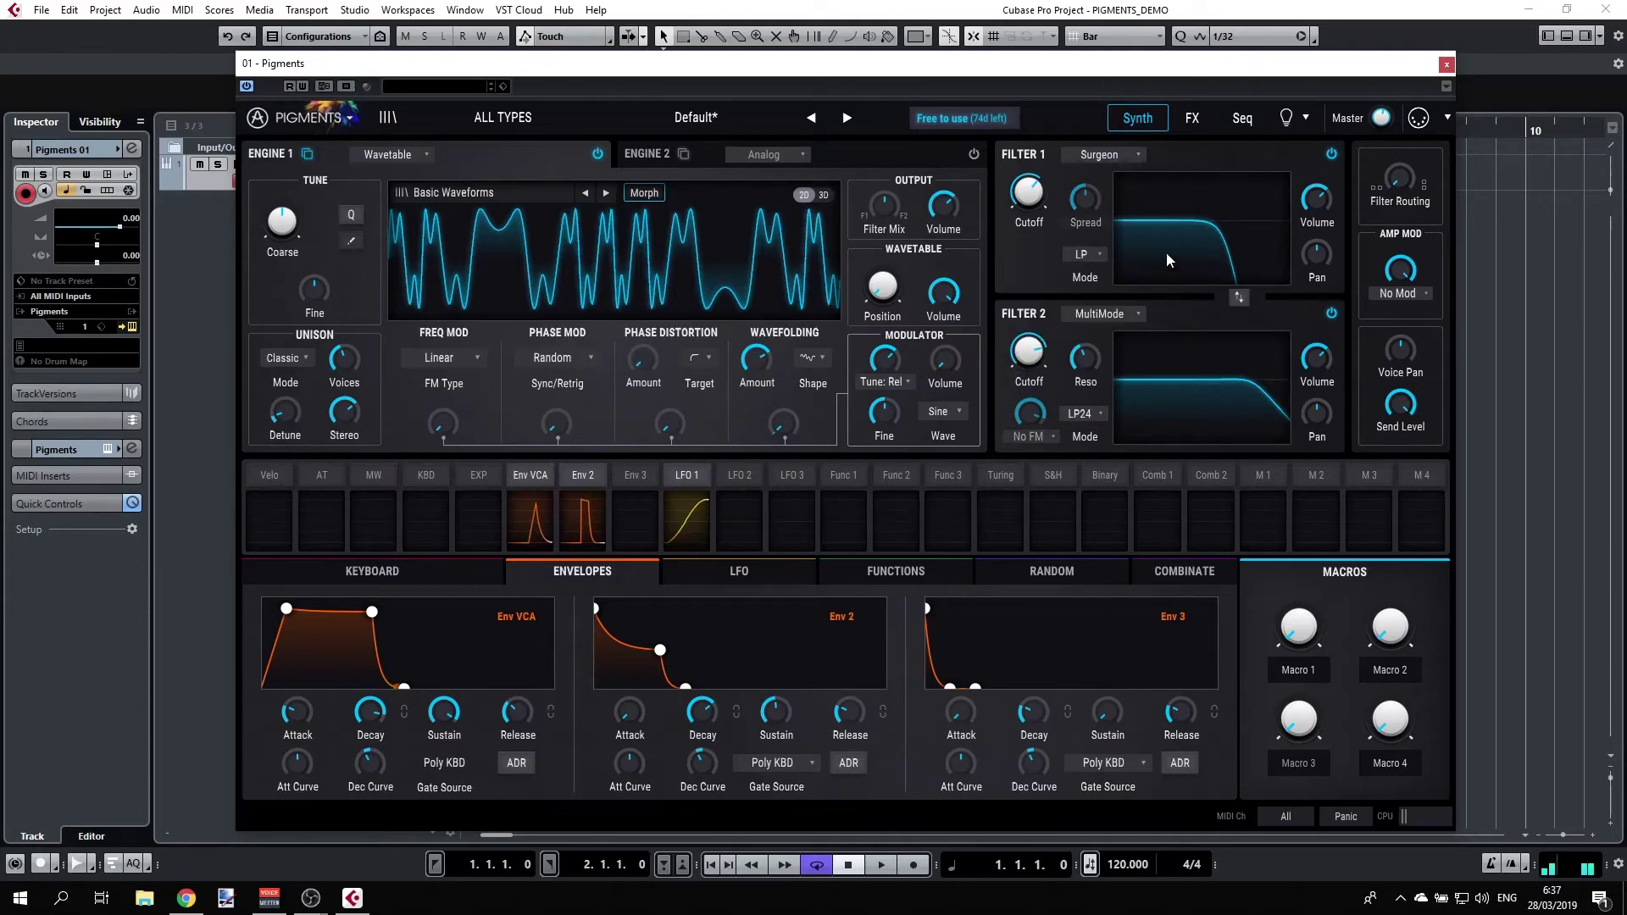
{"action": "mouse_move", "coordinate": [1028, 192]}
{"action": "left_mouse_down"}
{"action": "mouse_move", "coordinate": [1027, 222]}
{"action": "mouse_move", "coordinate": [1019, 191]}
{"action": "left_mouse_up"}
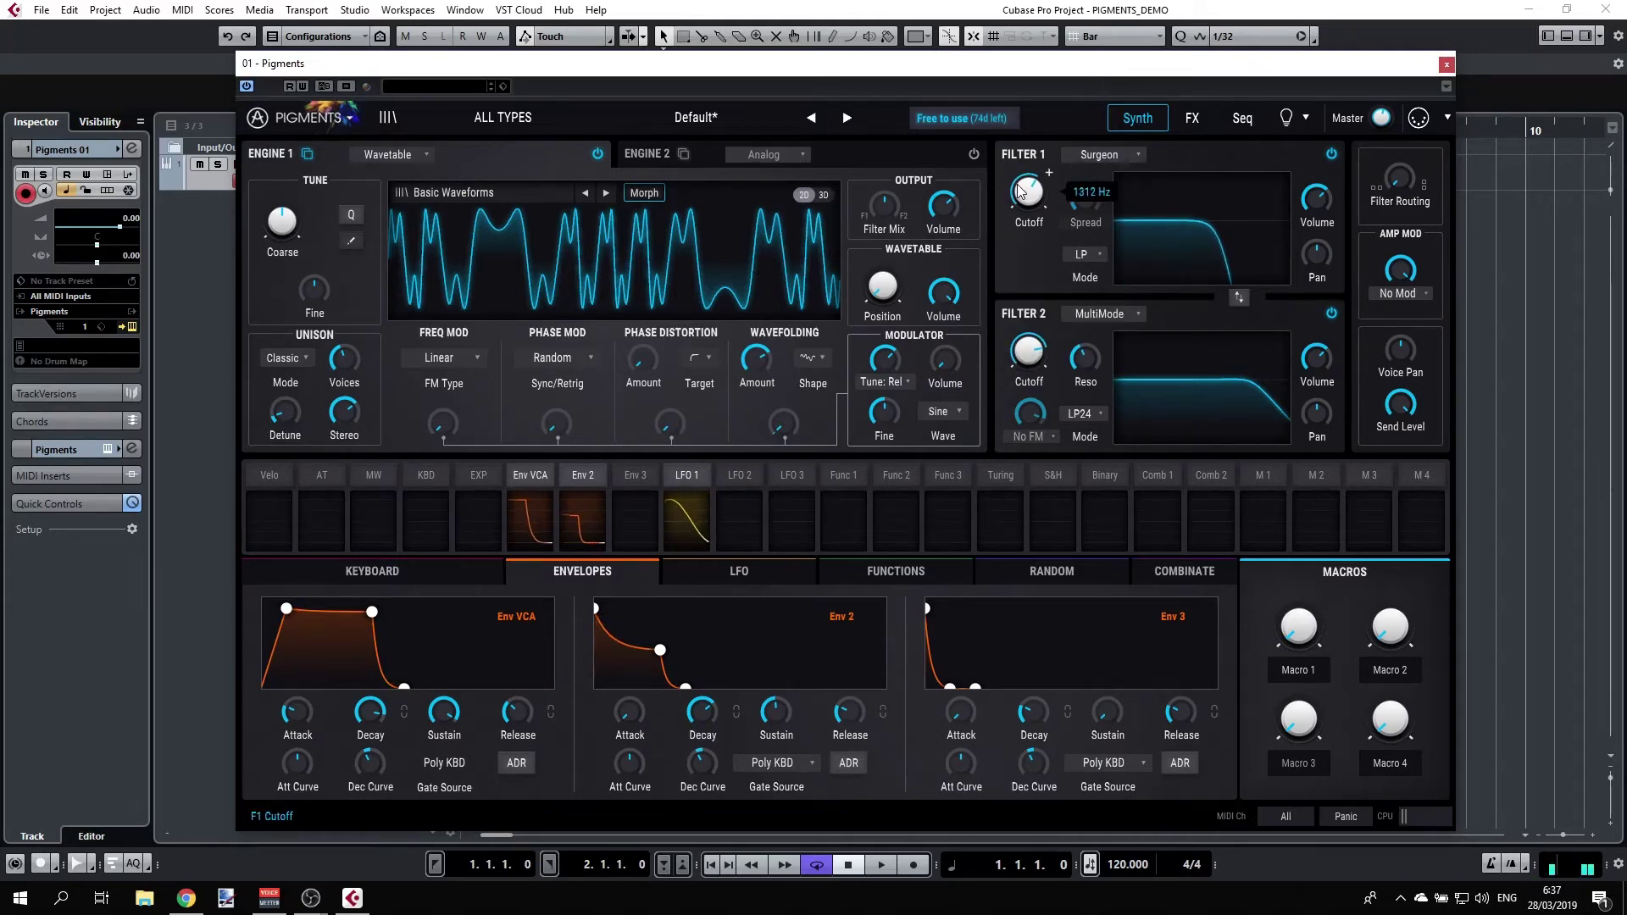
Try a higher filter routing amount while adjusting Engine 1's filter mix, and return the routing to its minimum.
{"action": "left_click_drag", "start_coordinate": [1399, 178], "coordinate": [1400, 157]}
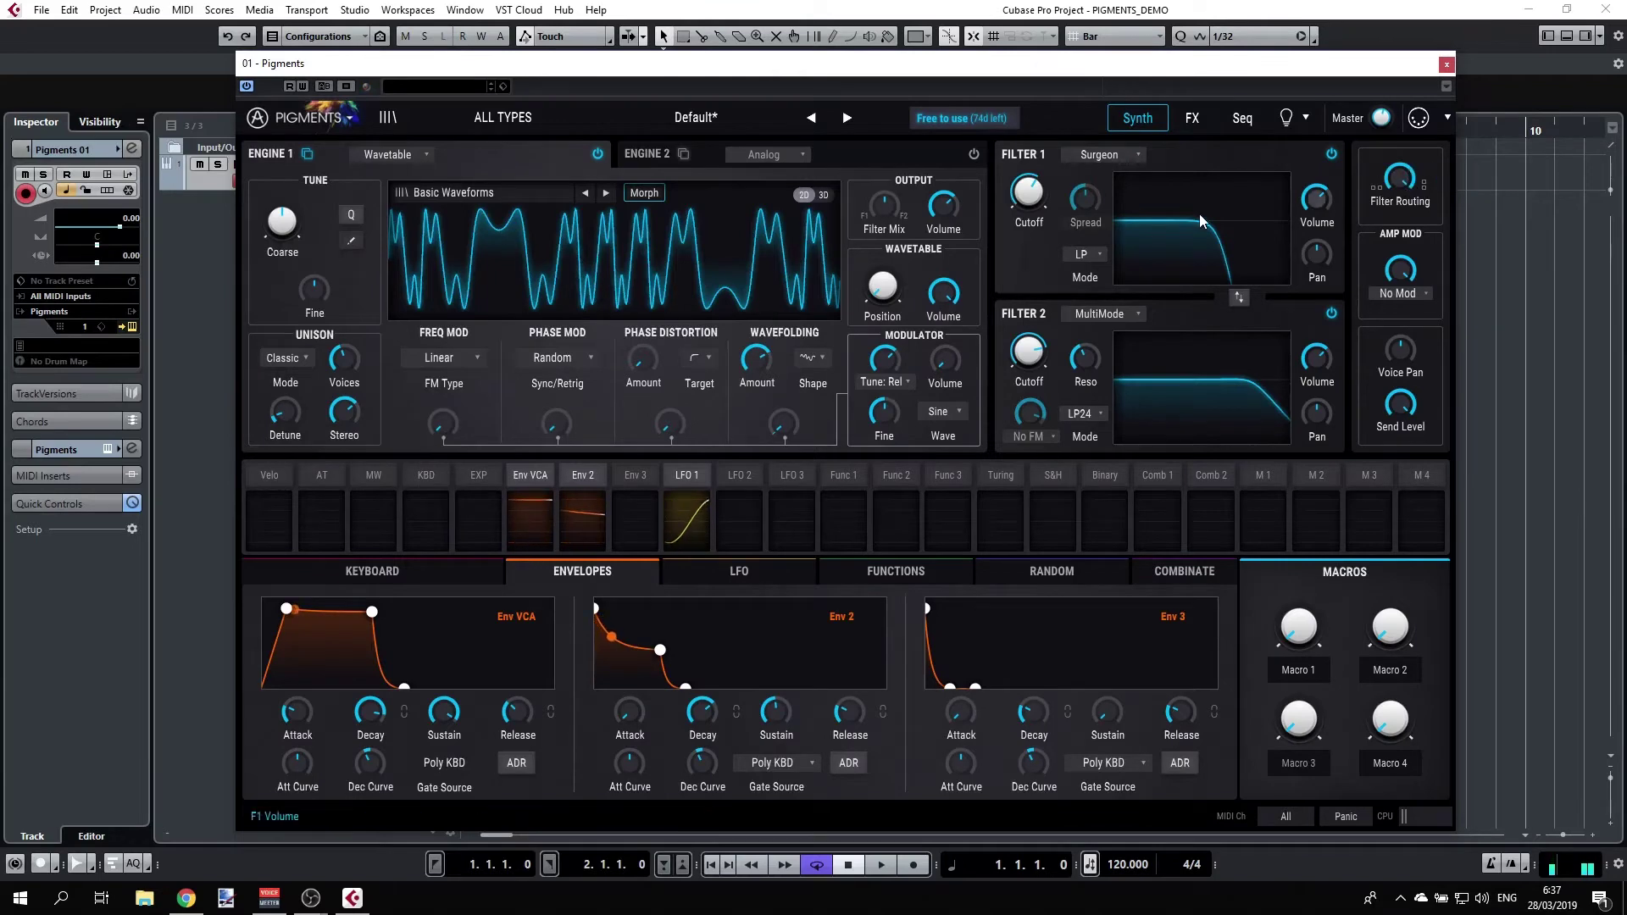
{"action": "left_click_drag", "start_coordinate": [884, 205], "coordinate": [884, 190]}
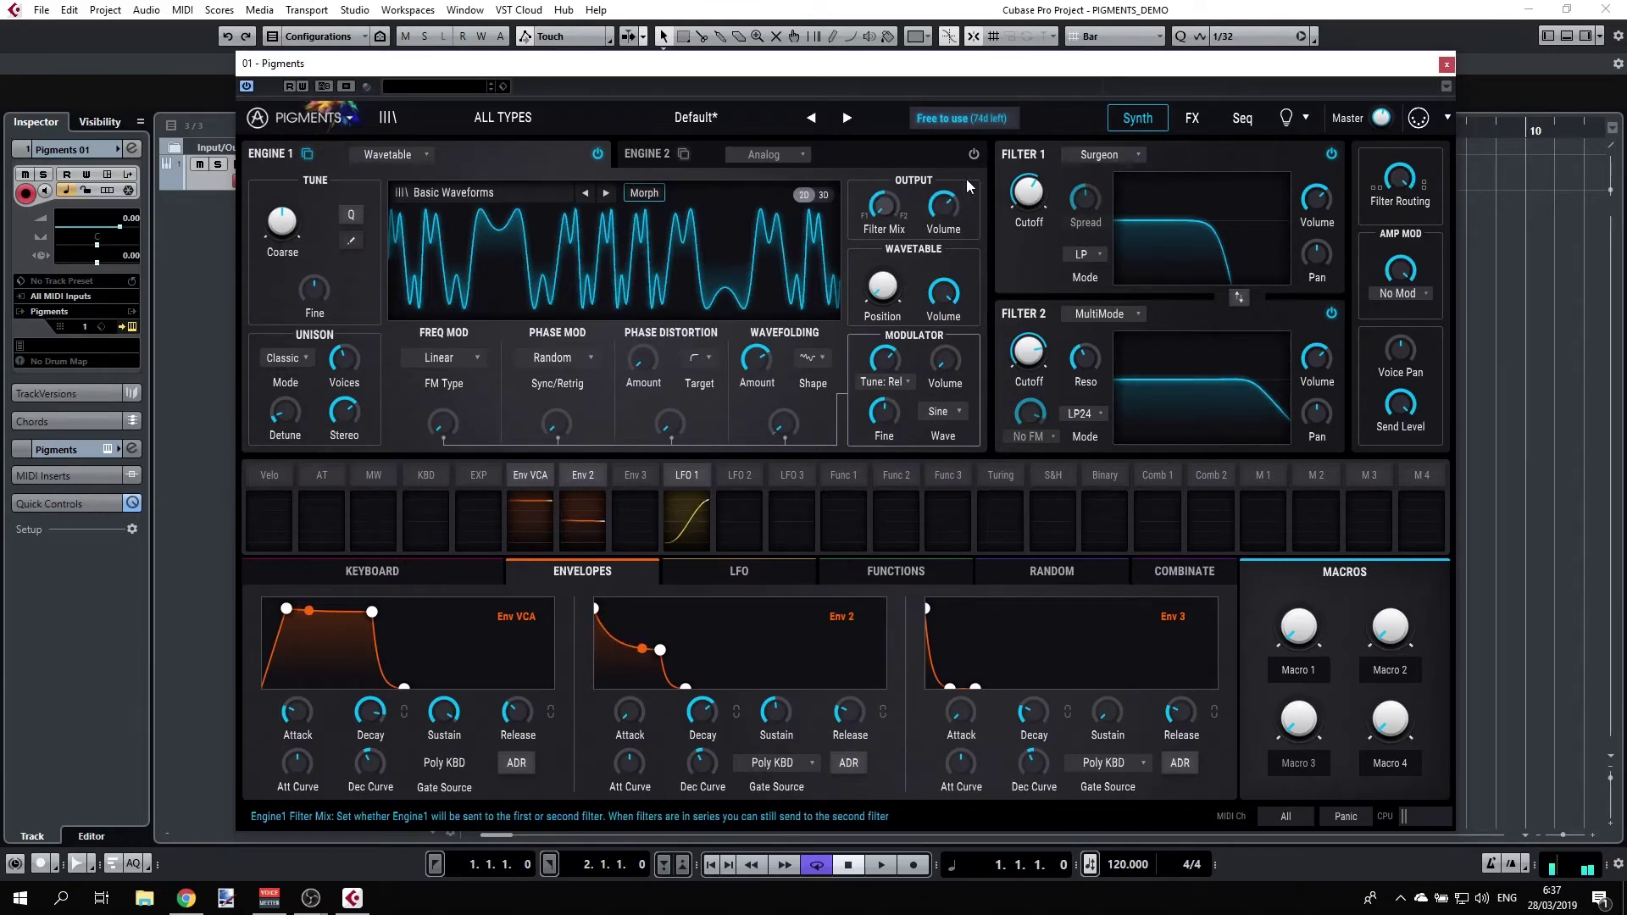
{"action": "left_click_drag", "start_coordinate": [1400, 174], "coordinate": [1400, 195]}
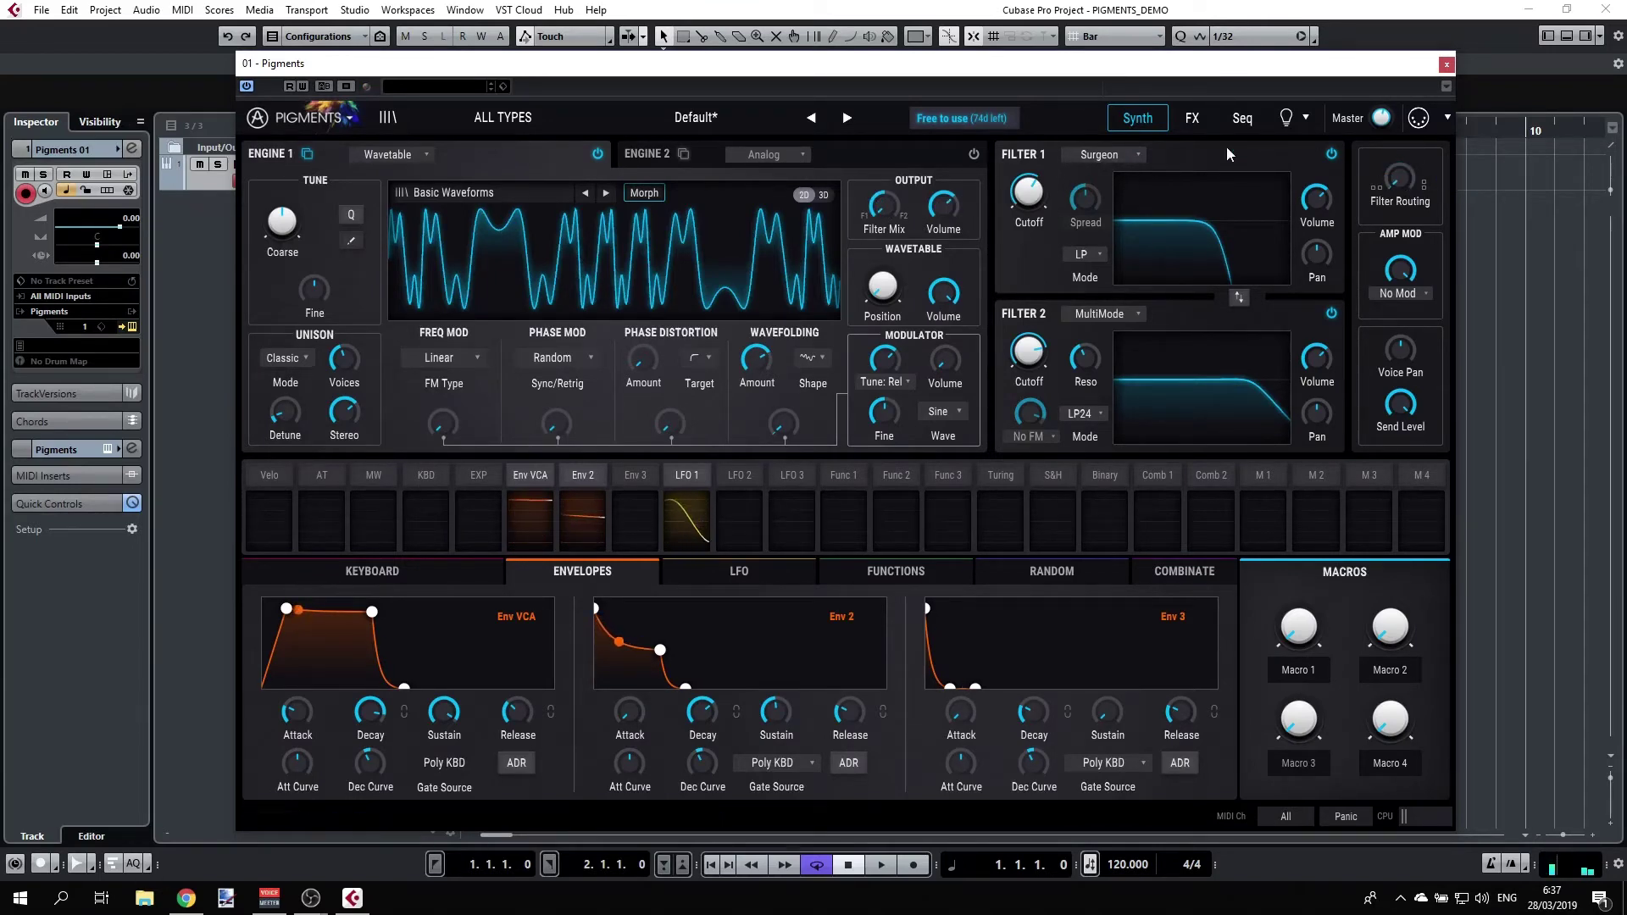
Sweep Filter 1's cutoff up to 20000 Hz, and in Notch mode lower the cutoff and reduce the spread below 50%.
{"action": "left_click_drag", "start_coordinate": [1030, 199], "coordinate": [1048, 151]}
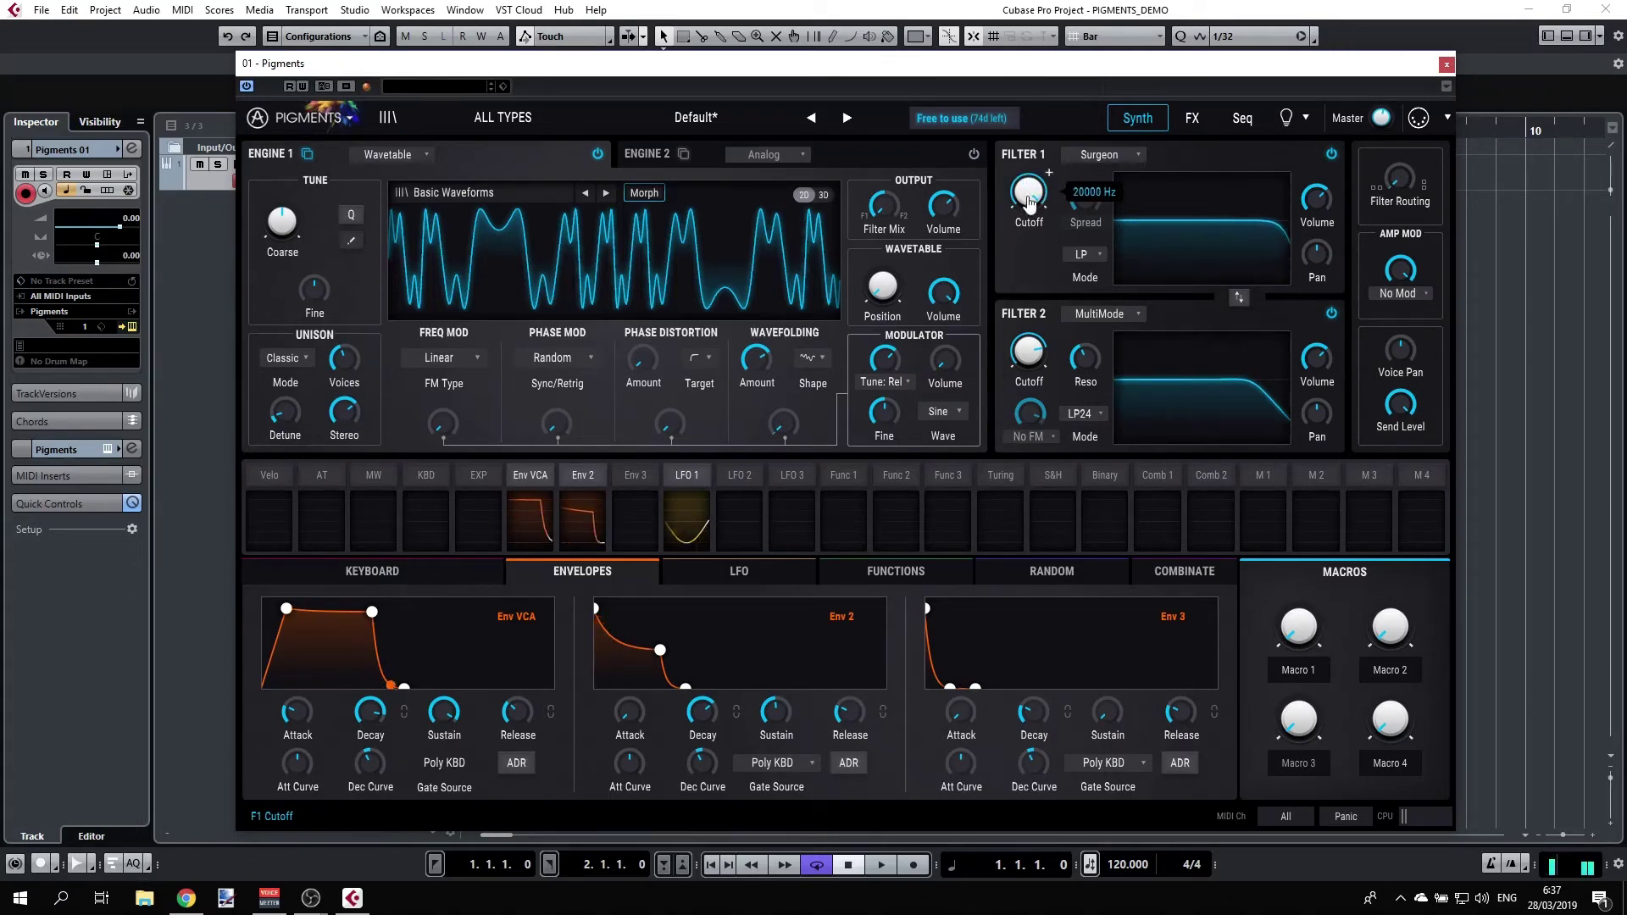
{"action": "left_click", "coordinate": [1097, 252]}
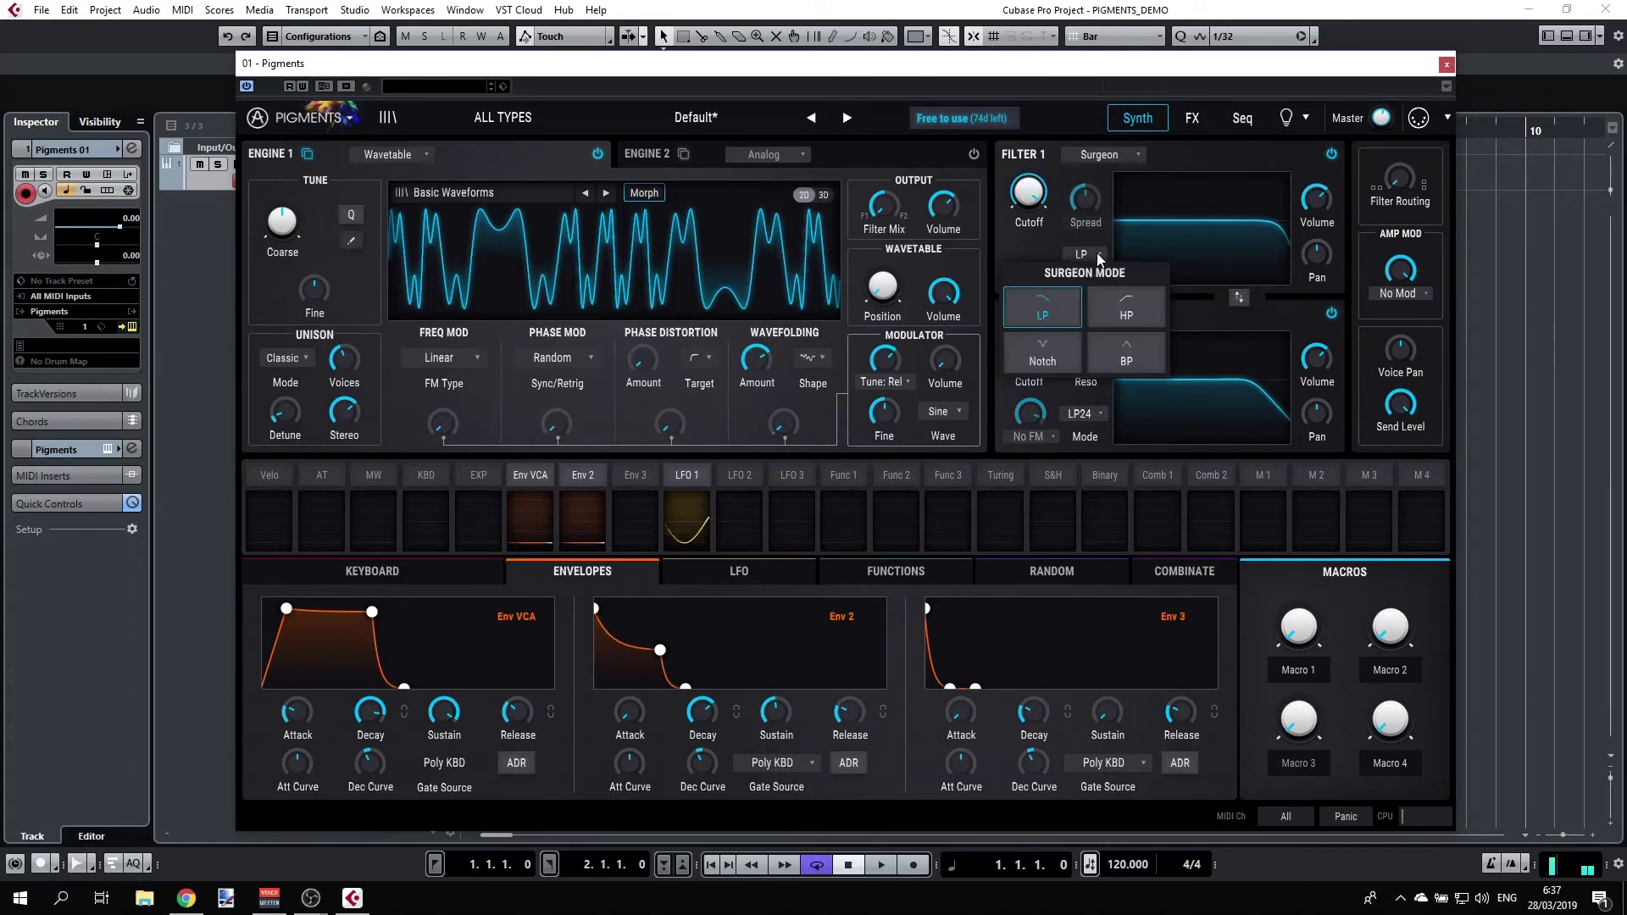
{"action": "left_click", "coordinate": [1047, 359]}
{"action": "left_click_drag", "start_coordinate": [1048, 168], "coordinate": [1048, 168]}
{"action": "mouse_move", "coordinate": [1089, 212]}
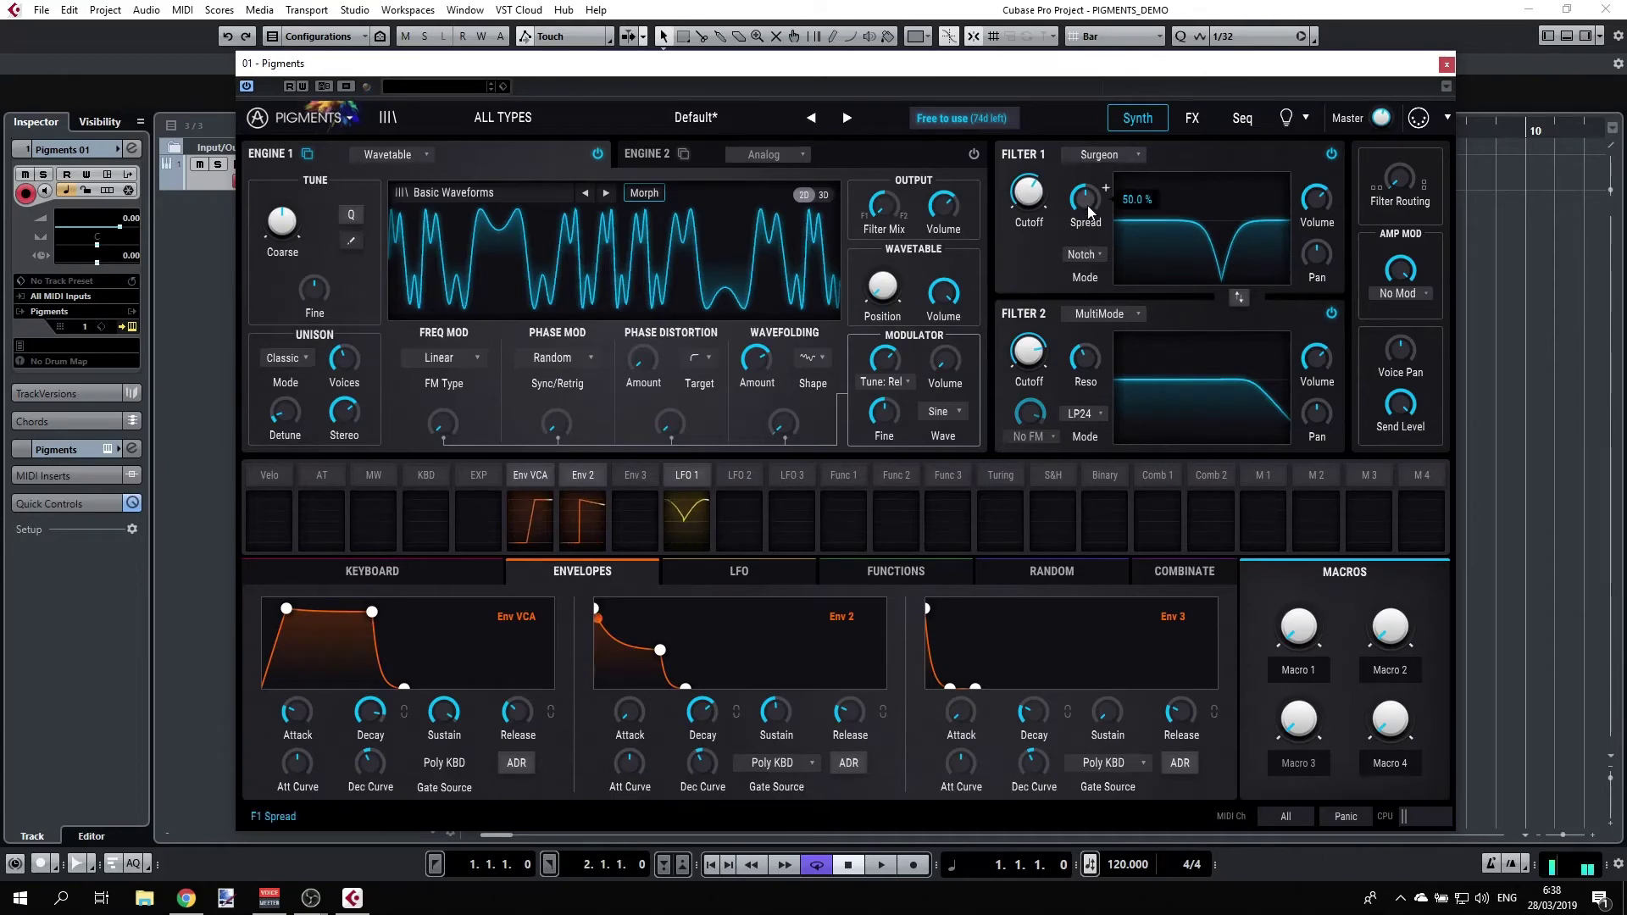
{"action": "mouse_move", "coordinate": [1087, 205]}
{"action": "left_mouse_down"}
{"action": "mouse_move", "coordinate": [1086, 271]}
{"action": "mouse_move", "coordinate": [1087, 227]}
{"action": "left_mouse_up"}
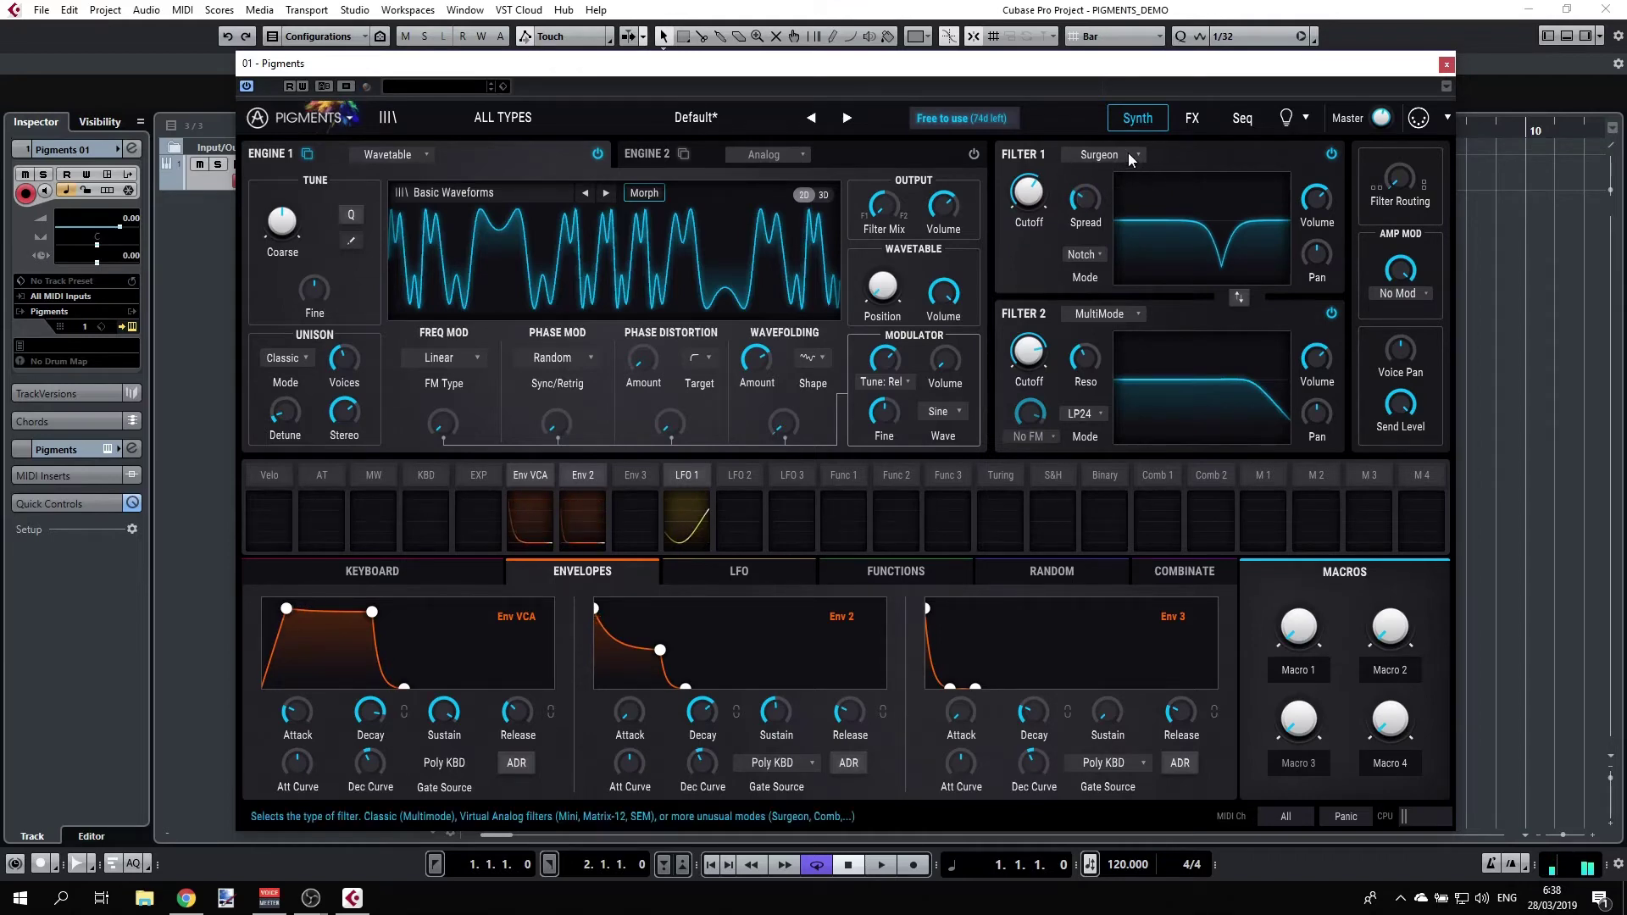
Switch Filter 1 to the Comb type and set its mode to Feedforward.
{"action": "left_click", "coordinate": [1127, 152]}
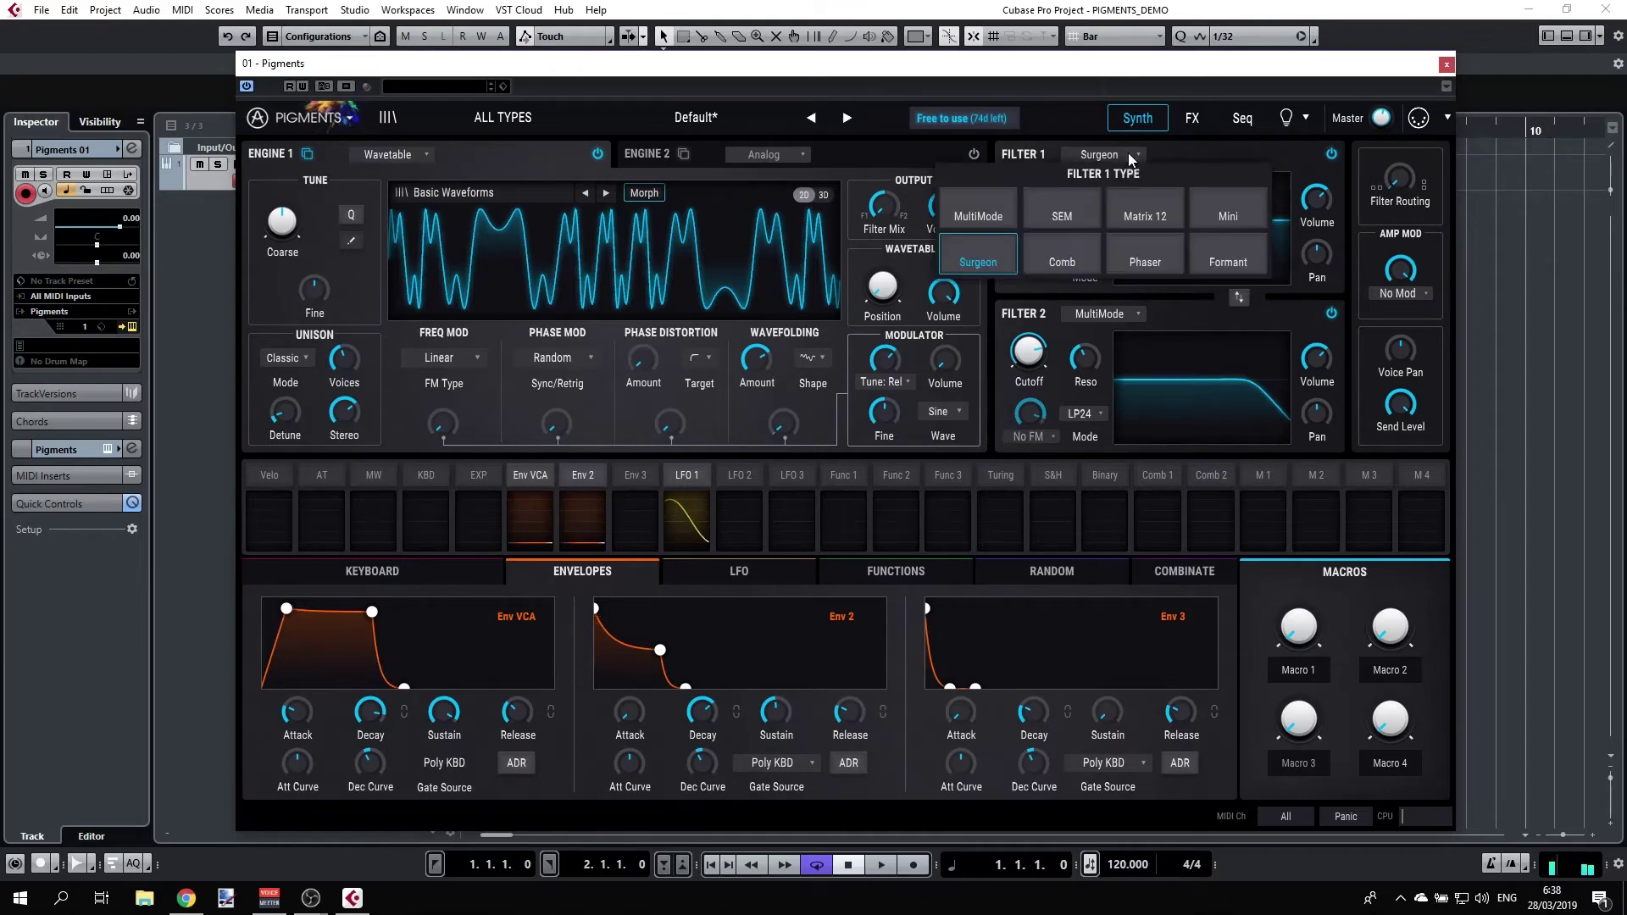
{"action": "left_click", "coordinate": [1068, 253]}
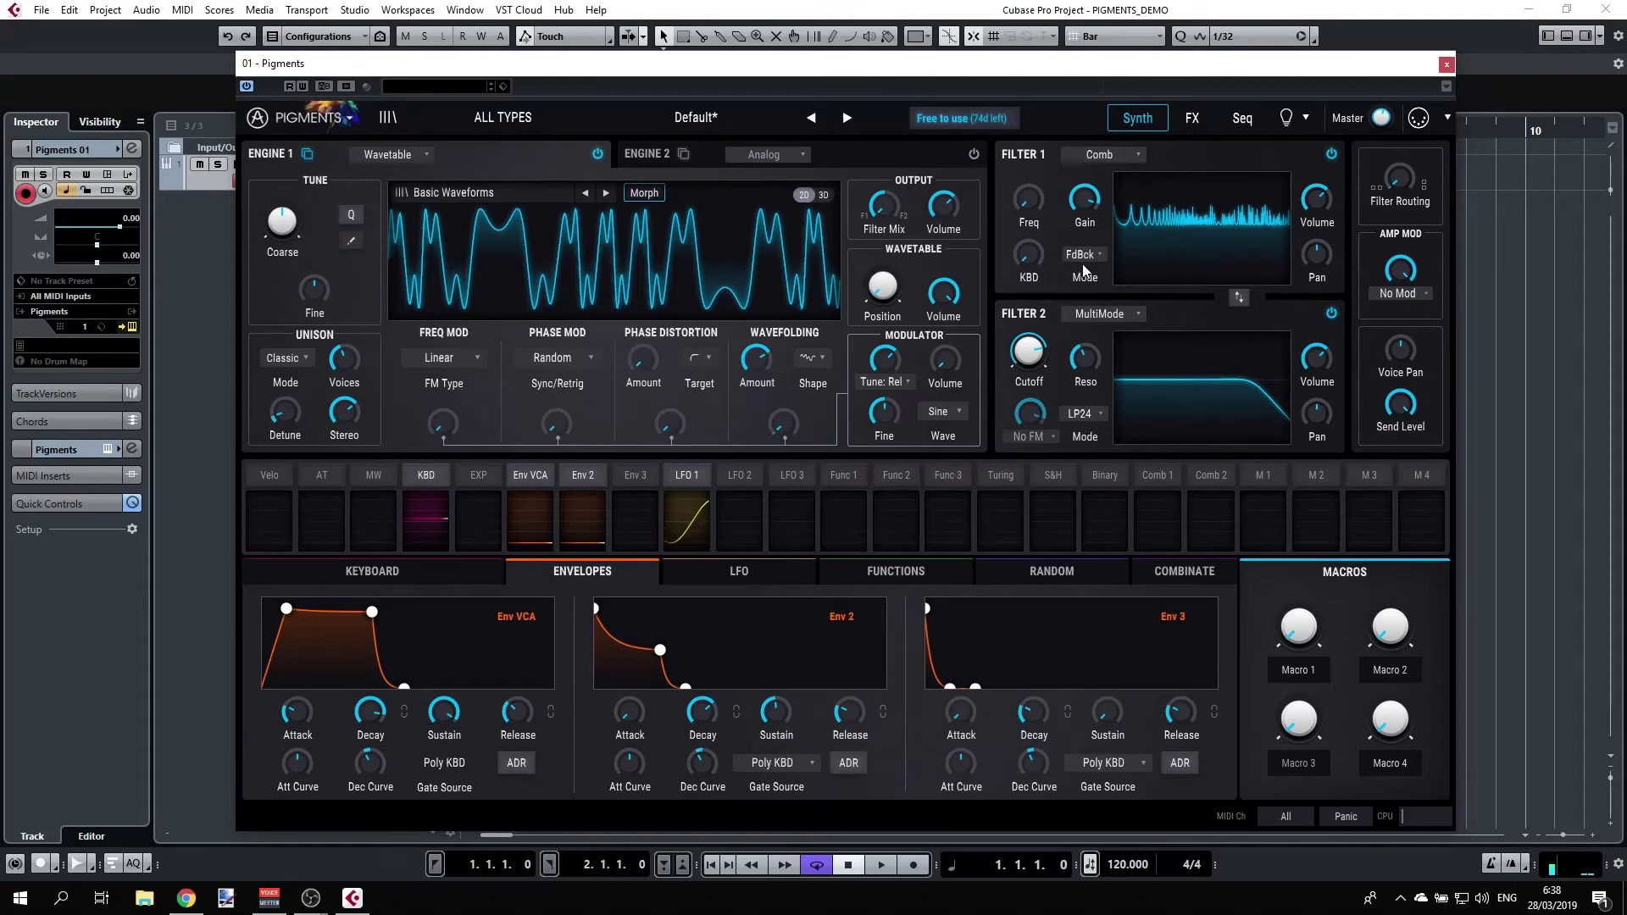
{"action": "left_click", "coordinate": [1095, 256]}
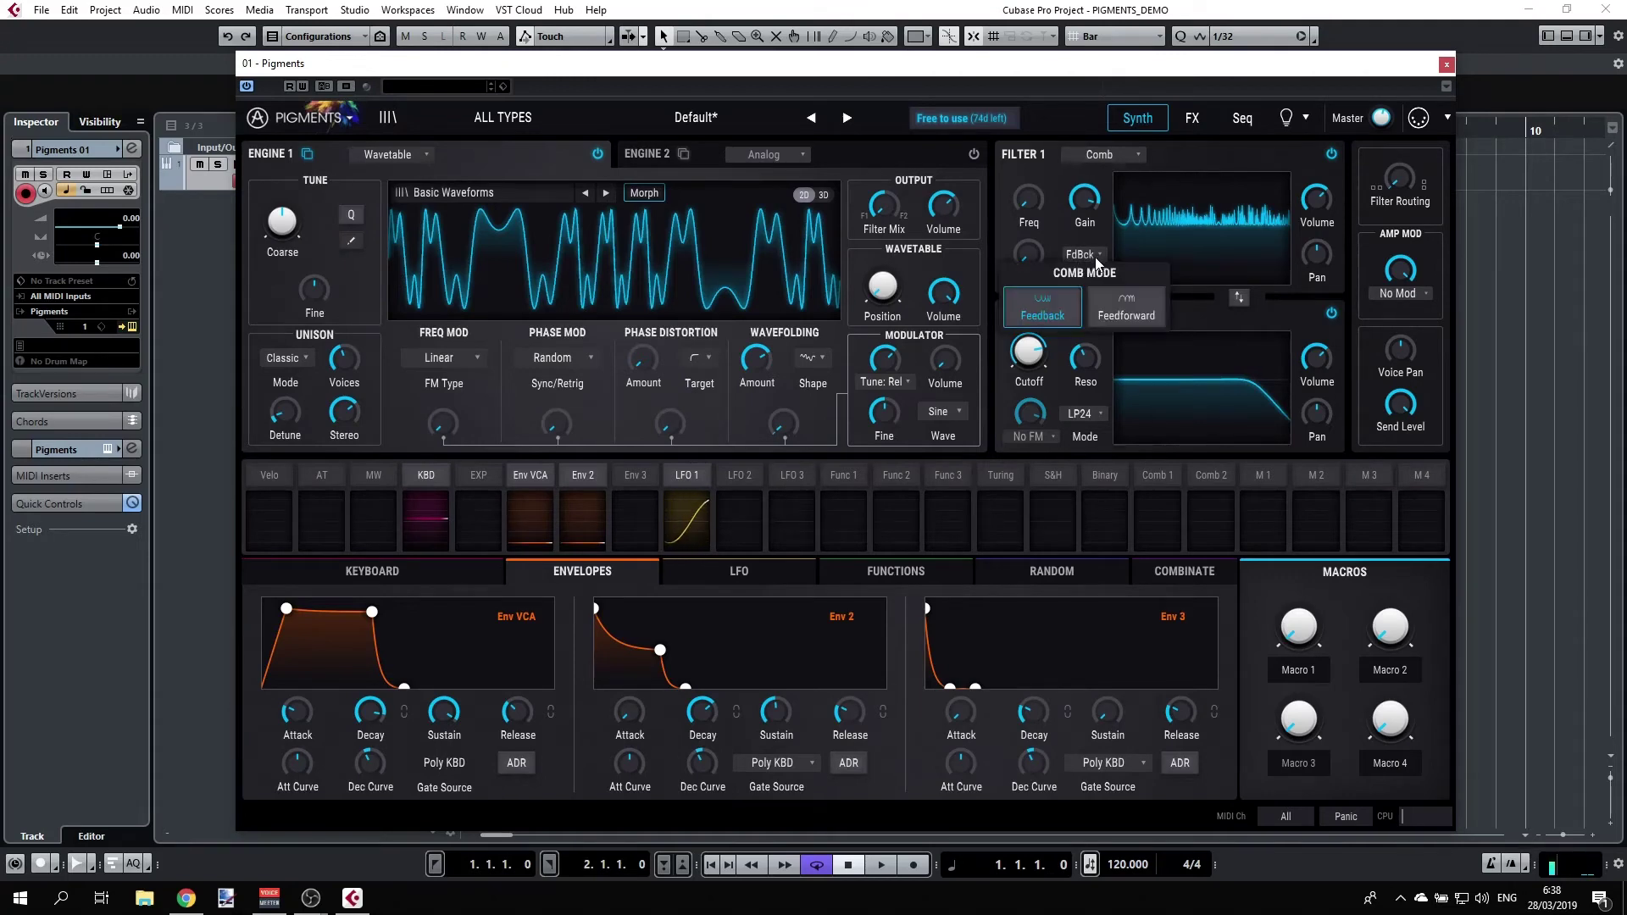
{"action": "left_click", "coordinate": [1127, 307]}
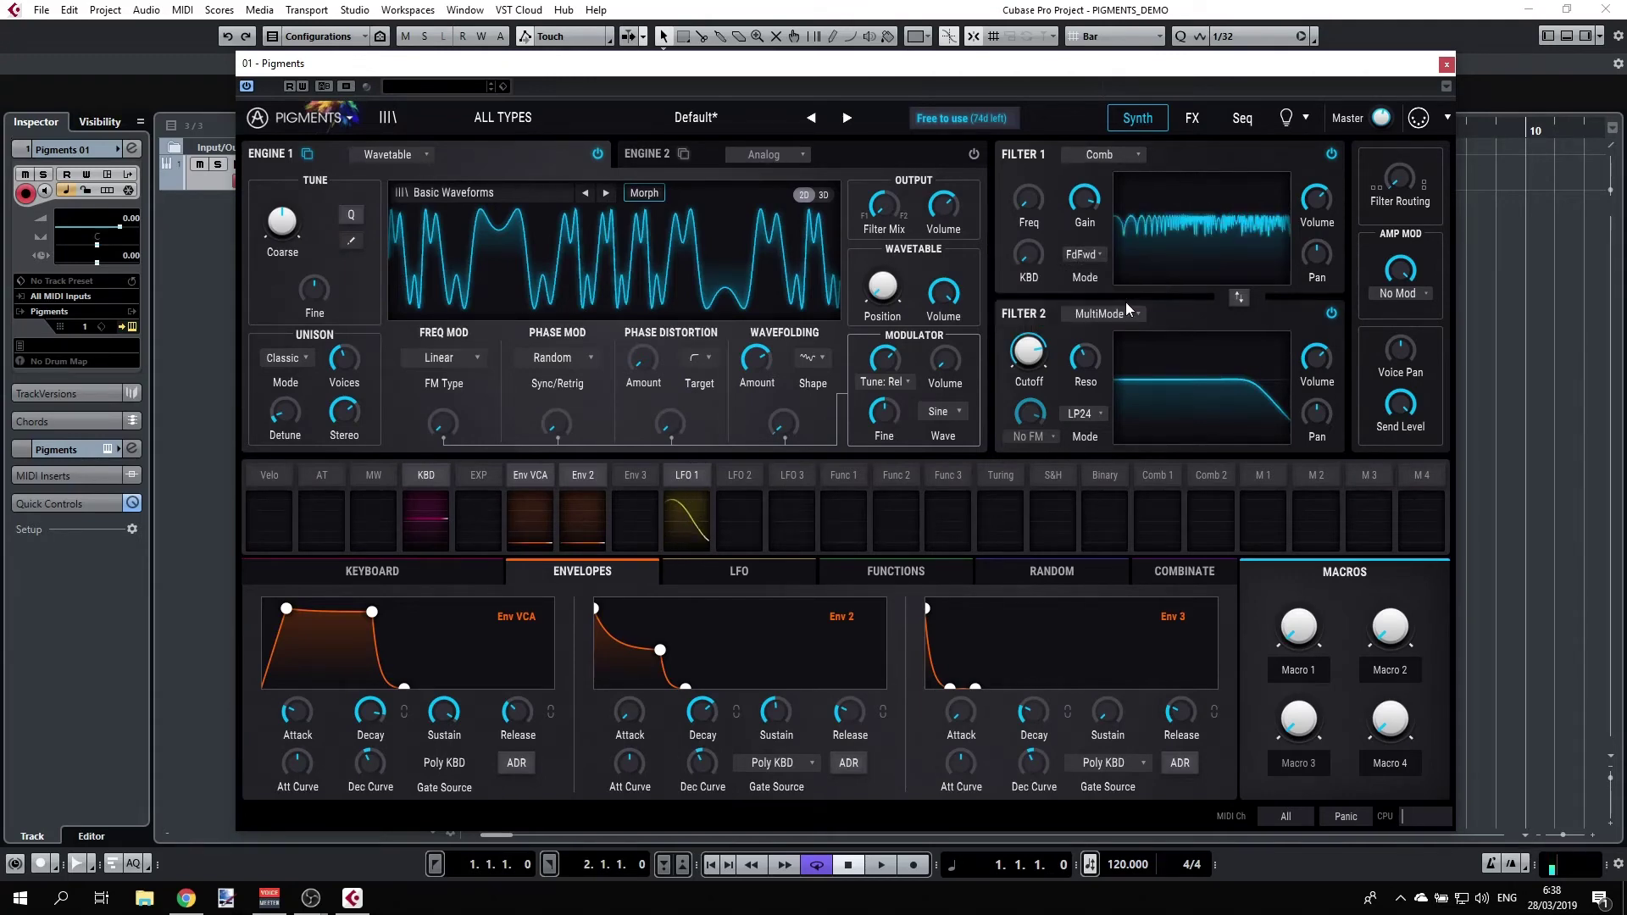
Return Filter 1's comb mode to Feedback and raise the comb frequency slightly.
{"action": "left_click", "coordinate": [1095, 255]}
{"action": "left_click", "coordinate": [1032, 300]}
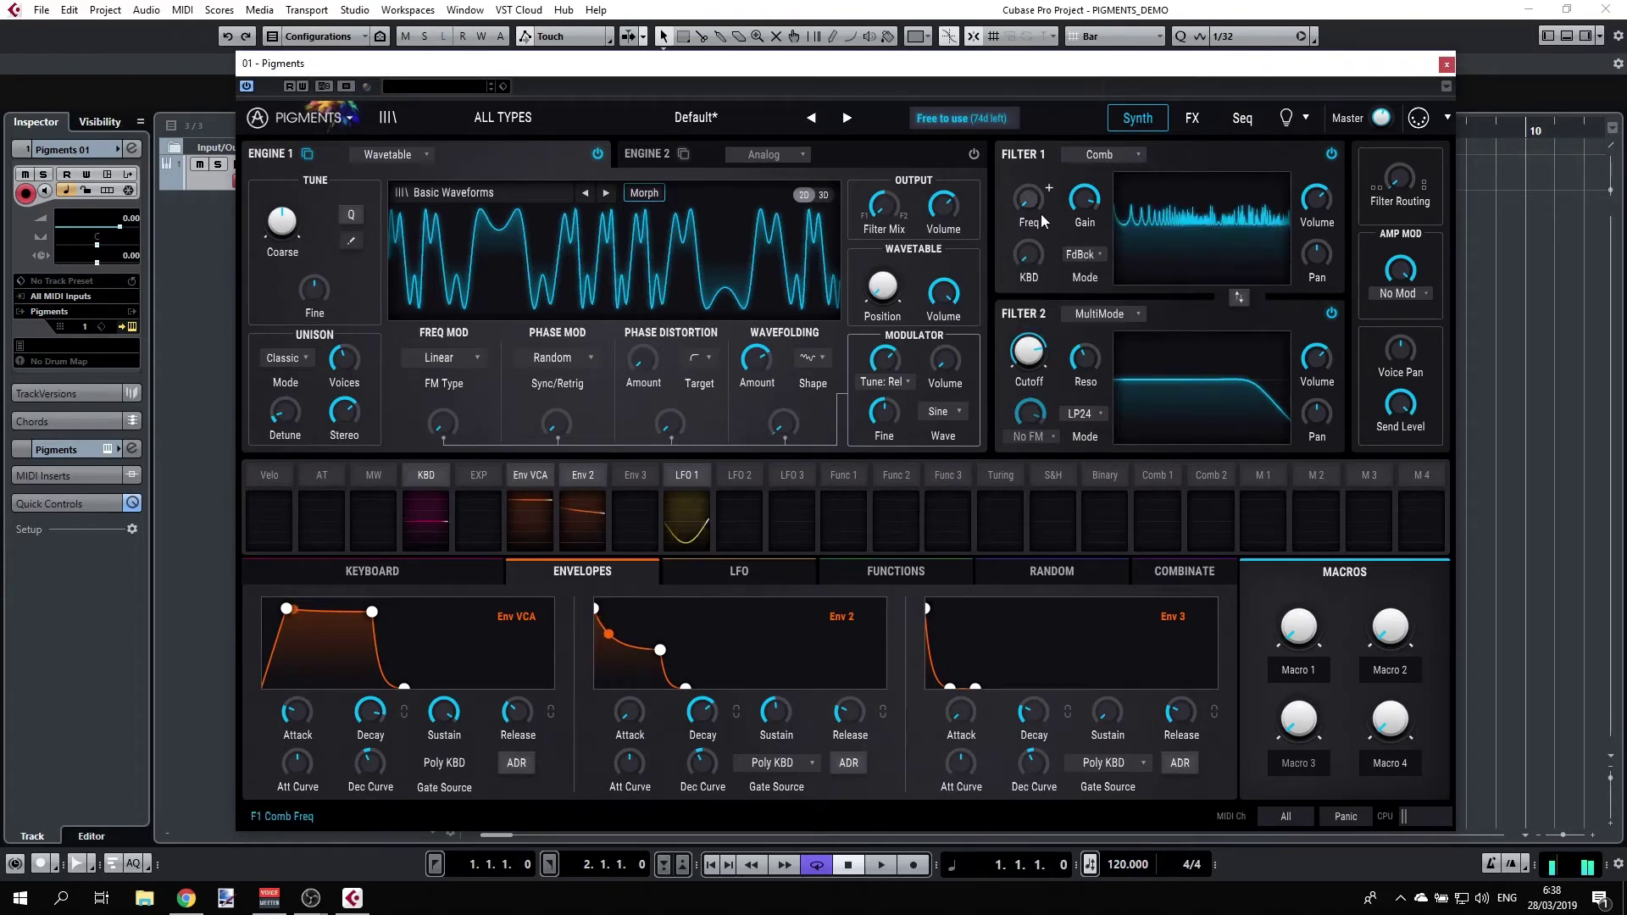
{"action": "mouse_move", "coordinate": [1041, 213]}
{"action": "left_mouse_down"}
{"action": "mouse_move", "coordinate": [1040, 166]}
{"action": "mouse_move", "coordinate": [1028, 201]}
{"action": "left_mouse_up"}
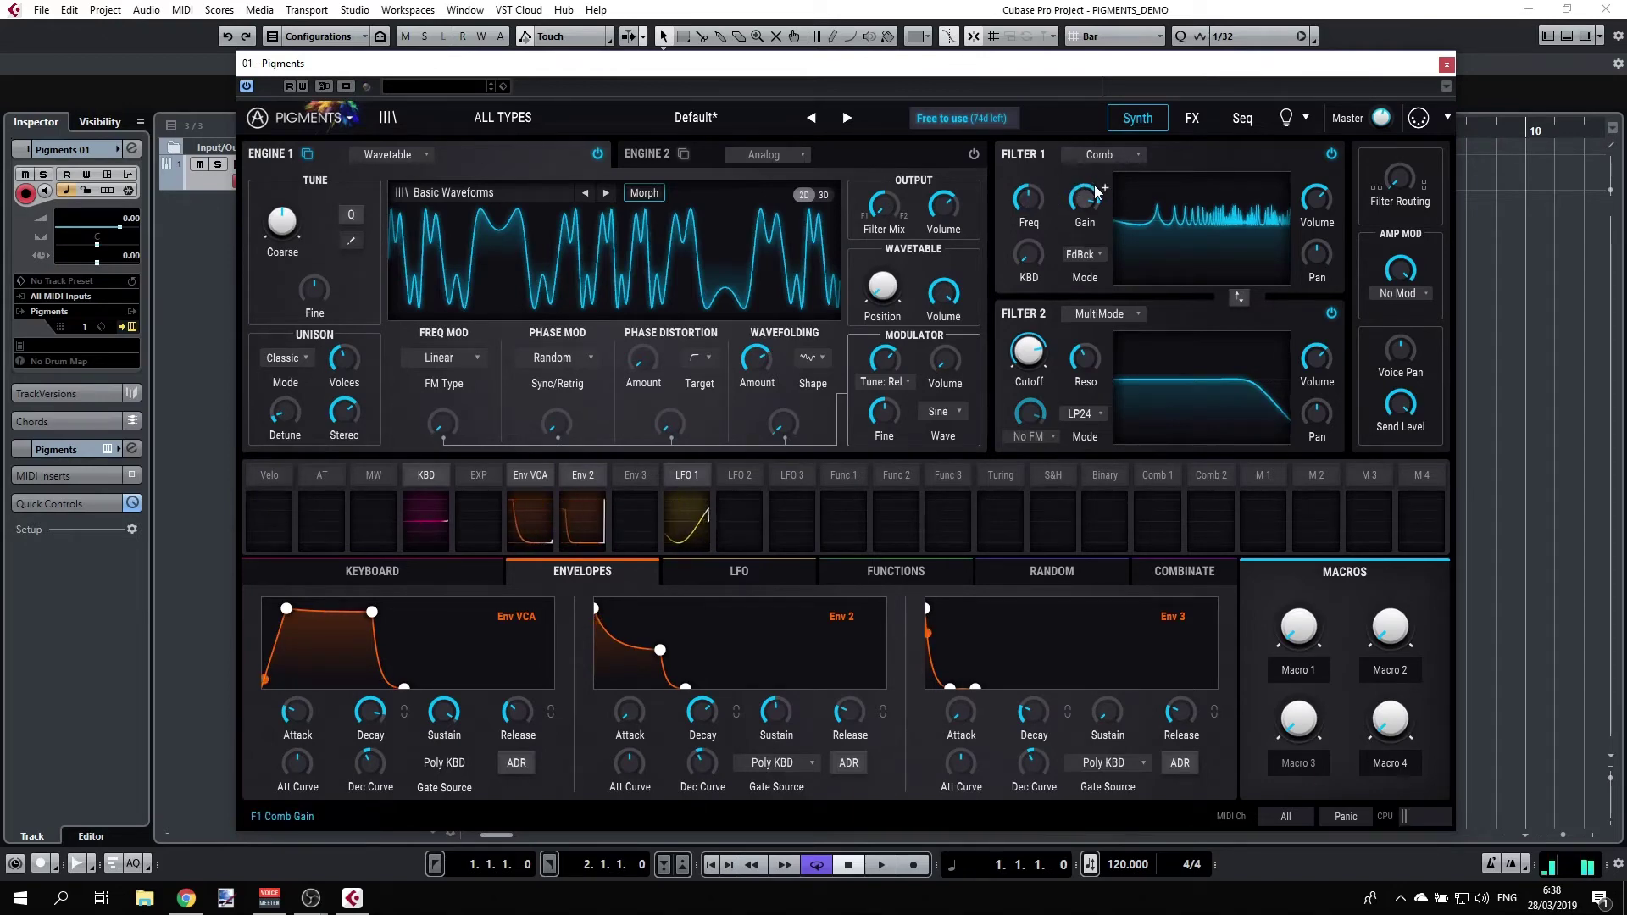
Switch Filter 1 to the Phaser type, adjust its cutoff, and set the number of poles to 12.
{"action": "left_click", "coordinate": [1111, 157]}
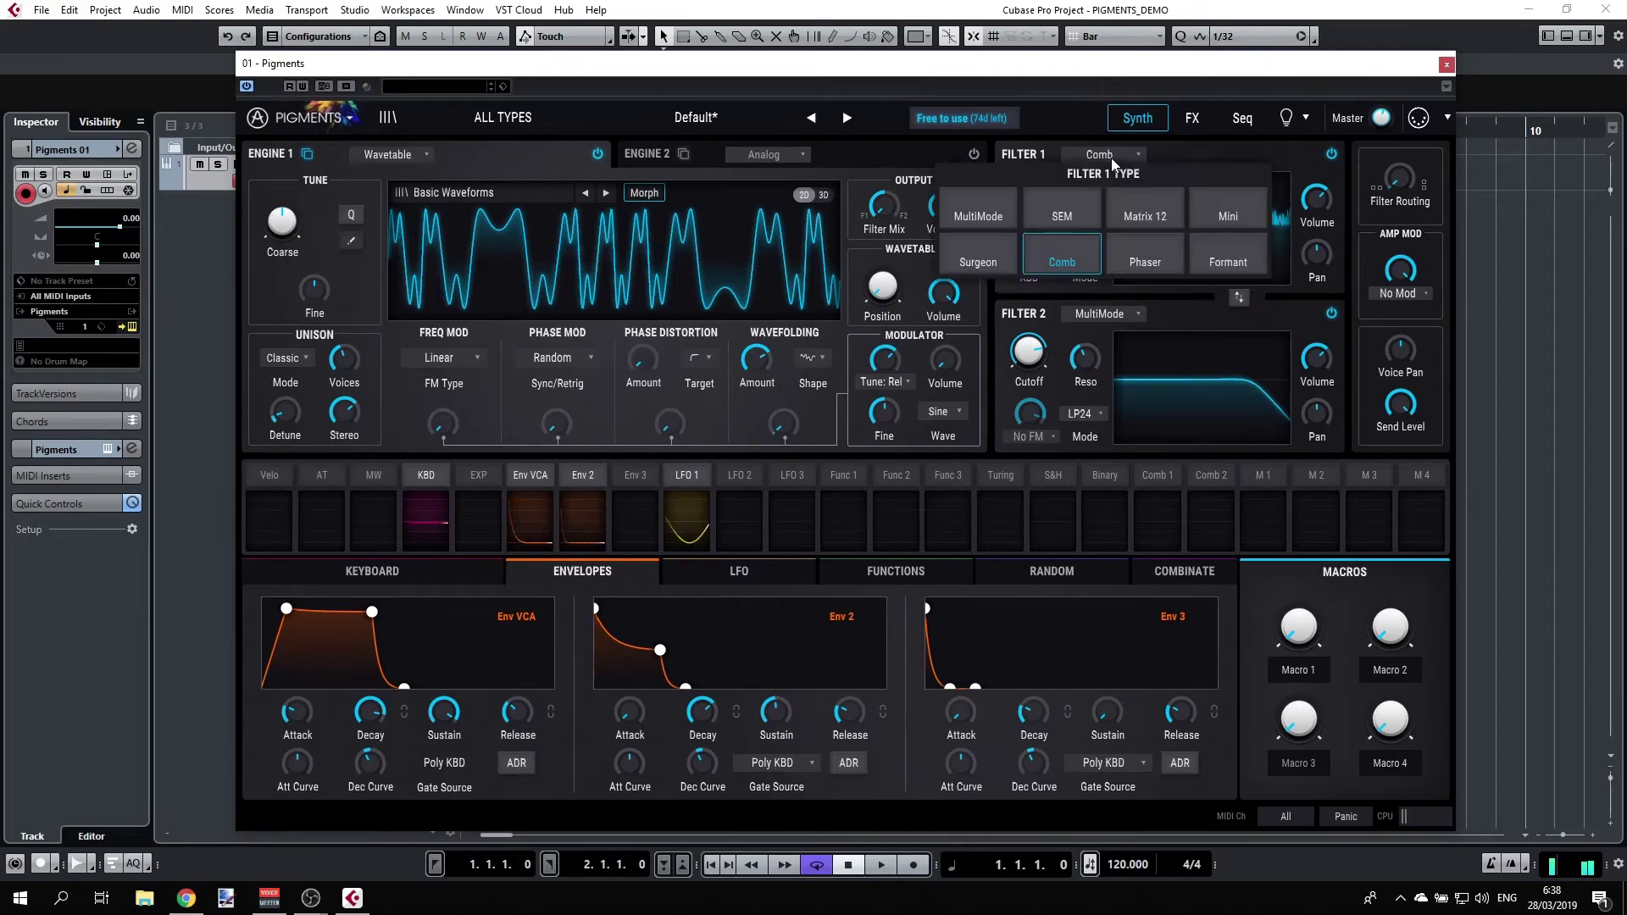
{"action": "left_click", "coordinate": [1145, 251]}
{"action": "left_click_drag", "start_coordinate": [1028, 193], "coordinate": [1028, 207]}
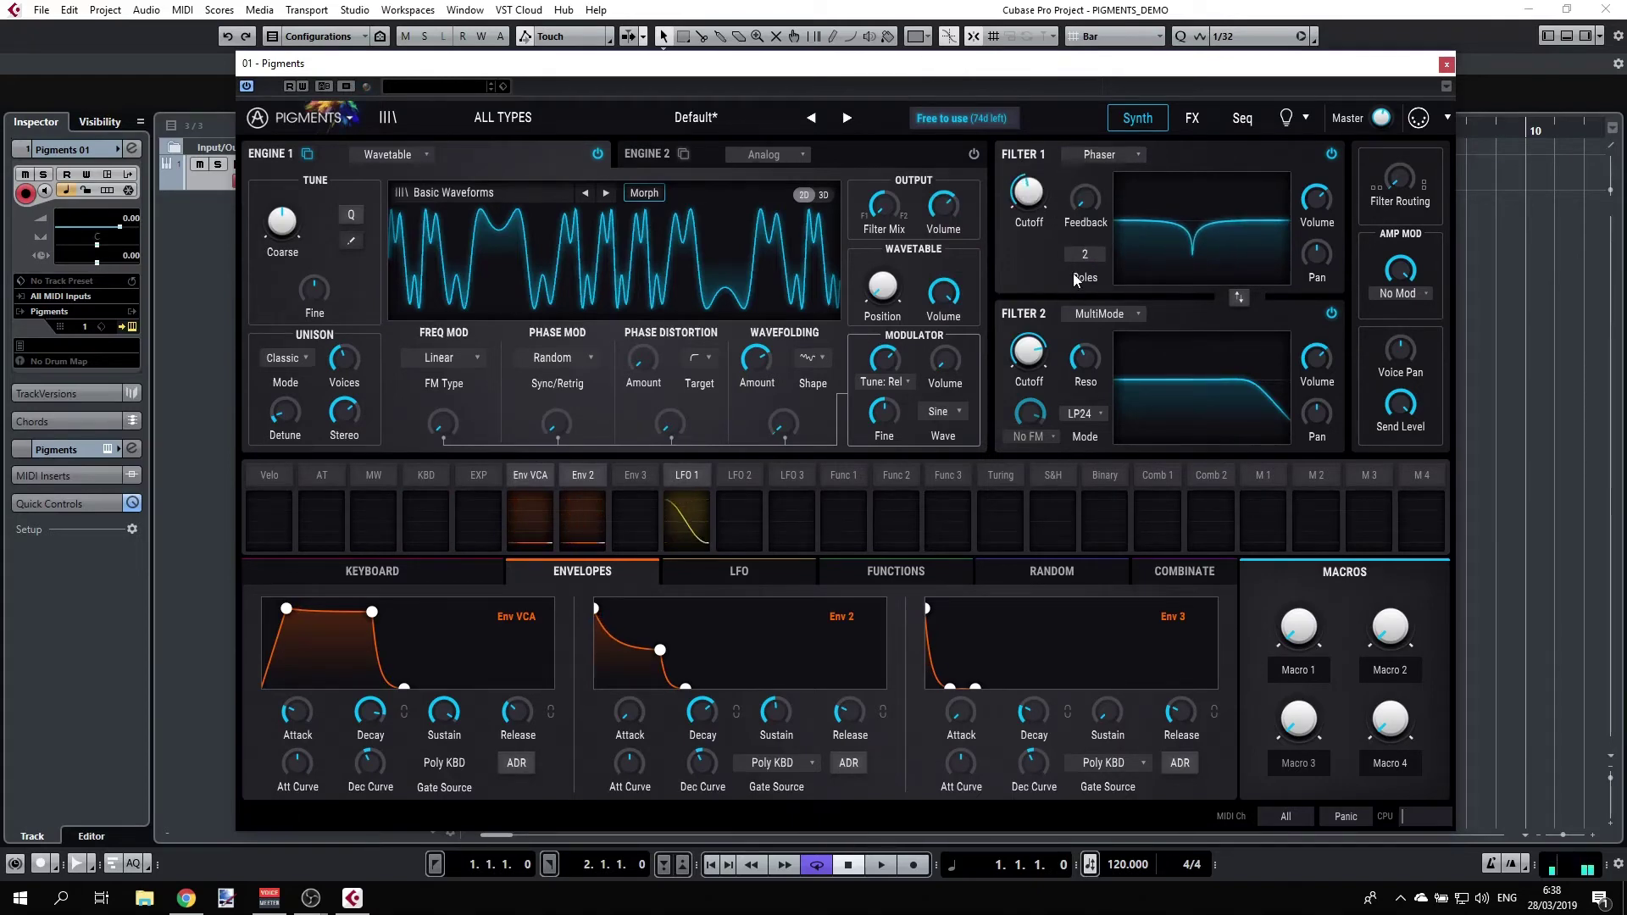
{"action": "left_click_drag", "start_coordinate": [1084, 254], "coordinate": [1084, 226]}
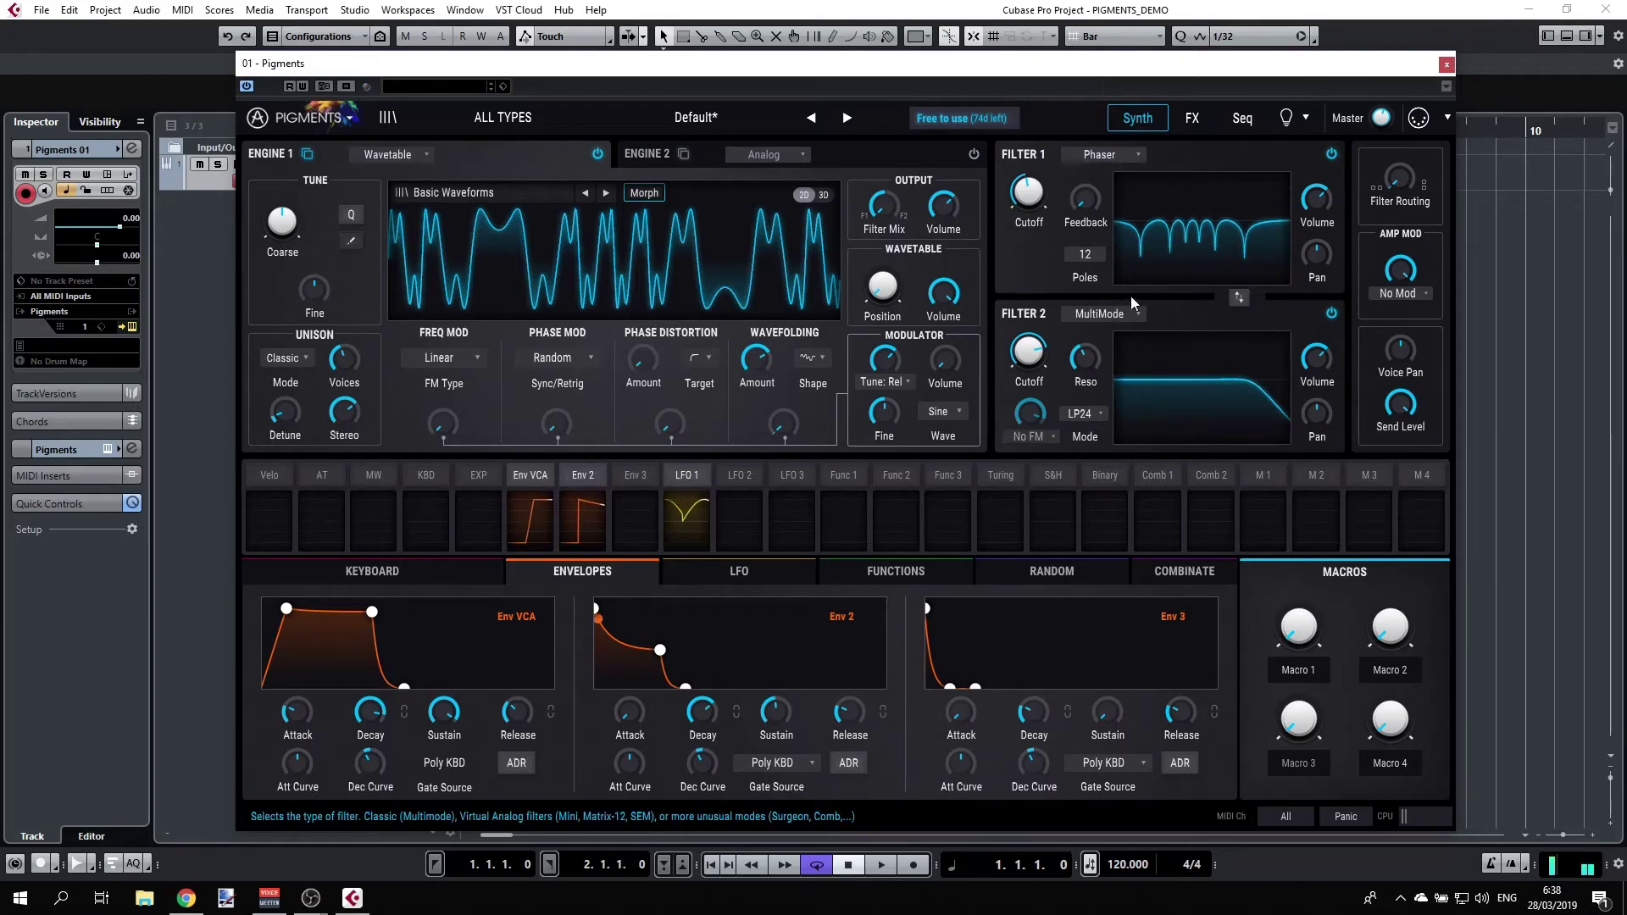
Raise Filter 1's phaser feedback to about 0.63 and sweep its cutoff to a high setting.
{"action": "mouse_move", "coordinate": [1104, 188]}
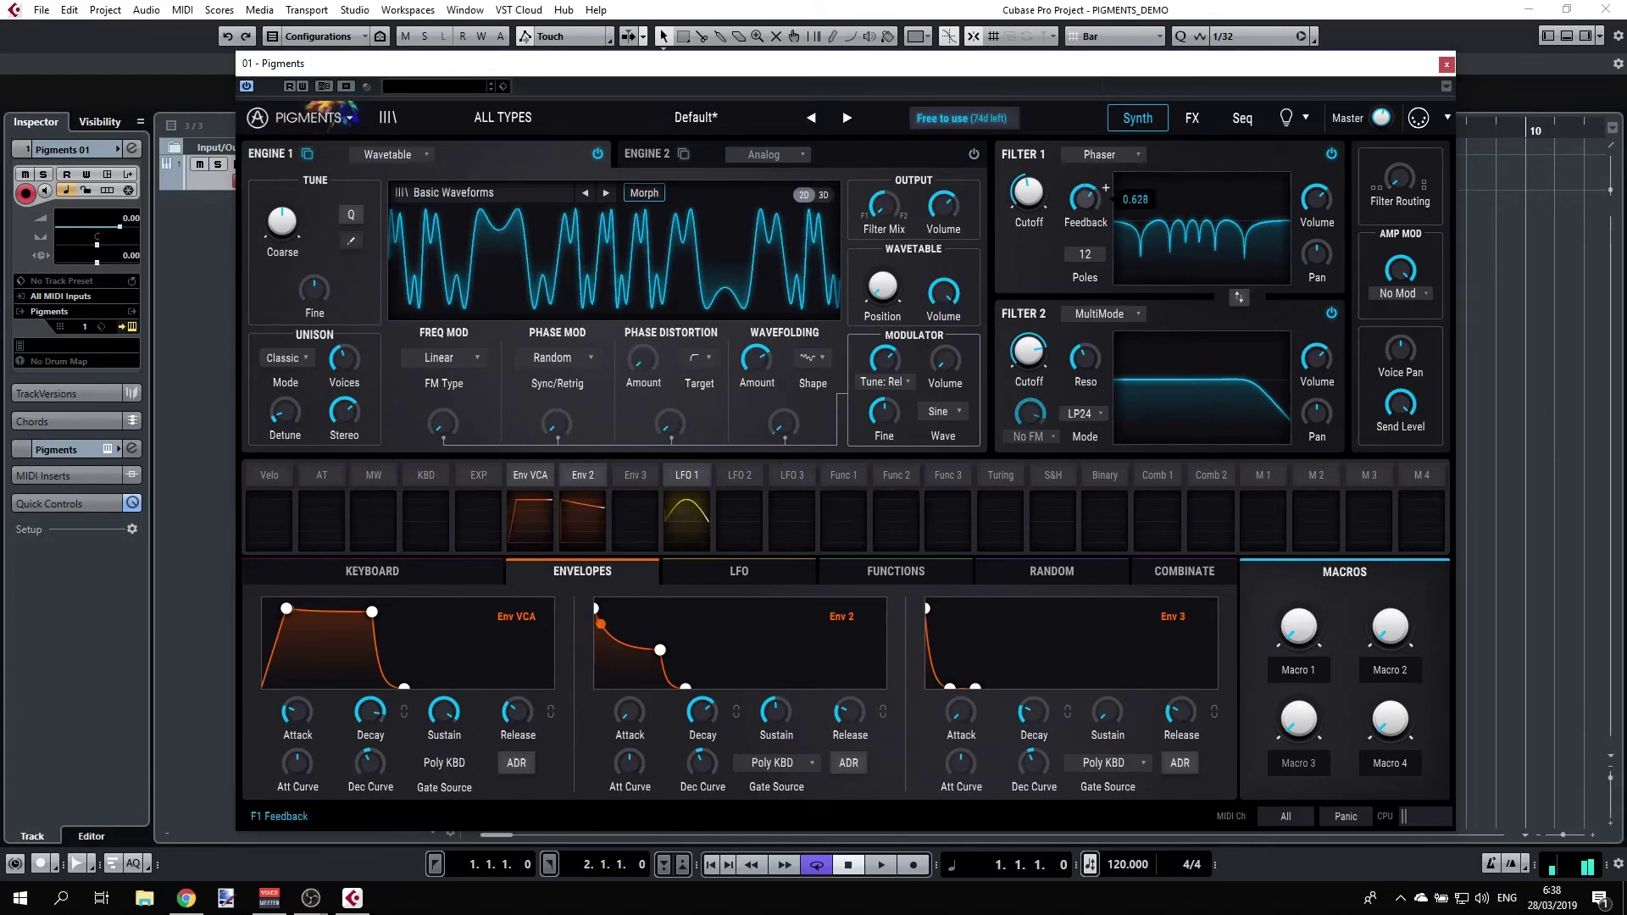
{"action": "mouse_move", "coordinate": [1028, 211]}
{"action": "left_mouse_down"}
{"action": "mouse_move", "coordinate": [1048, 172]}
{"action": "mouse_move", "coordinate": [1032, 199]}
{"action": "left_mouse_up"}
{"action": "mouse_move", "coordinate": [1039, 193]}
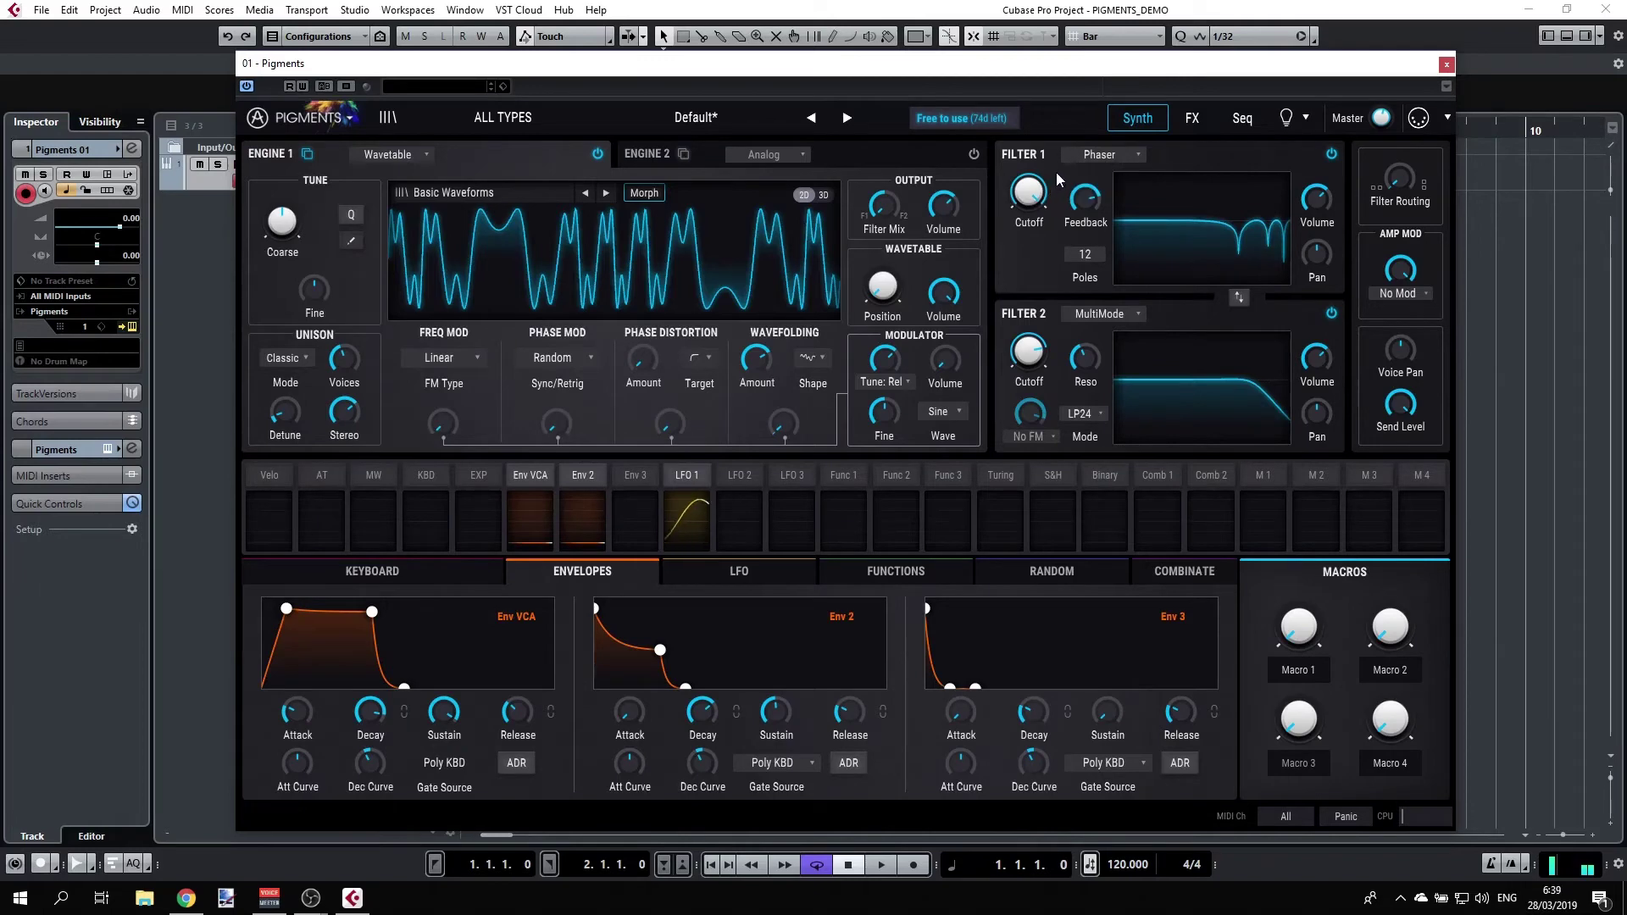
Modulate Filter 1's cutoff with Function 1 at an amount of 0.34.
{"action": "left_click", "coordinate": [1048, 175]}
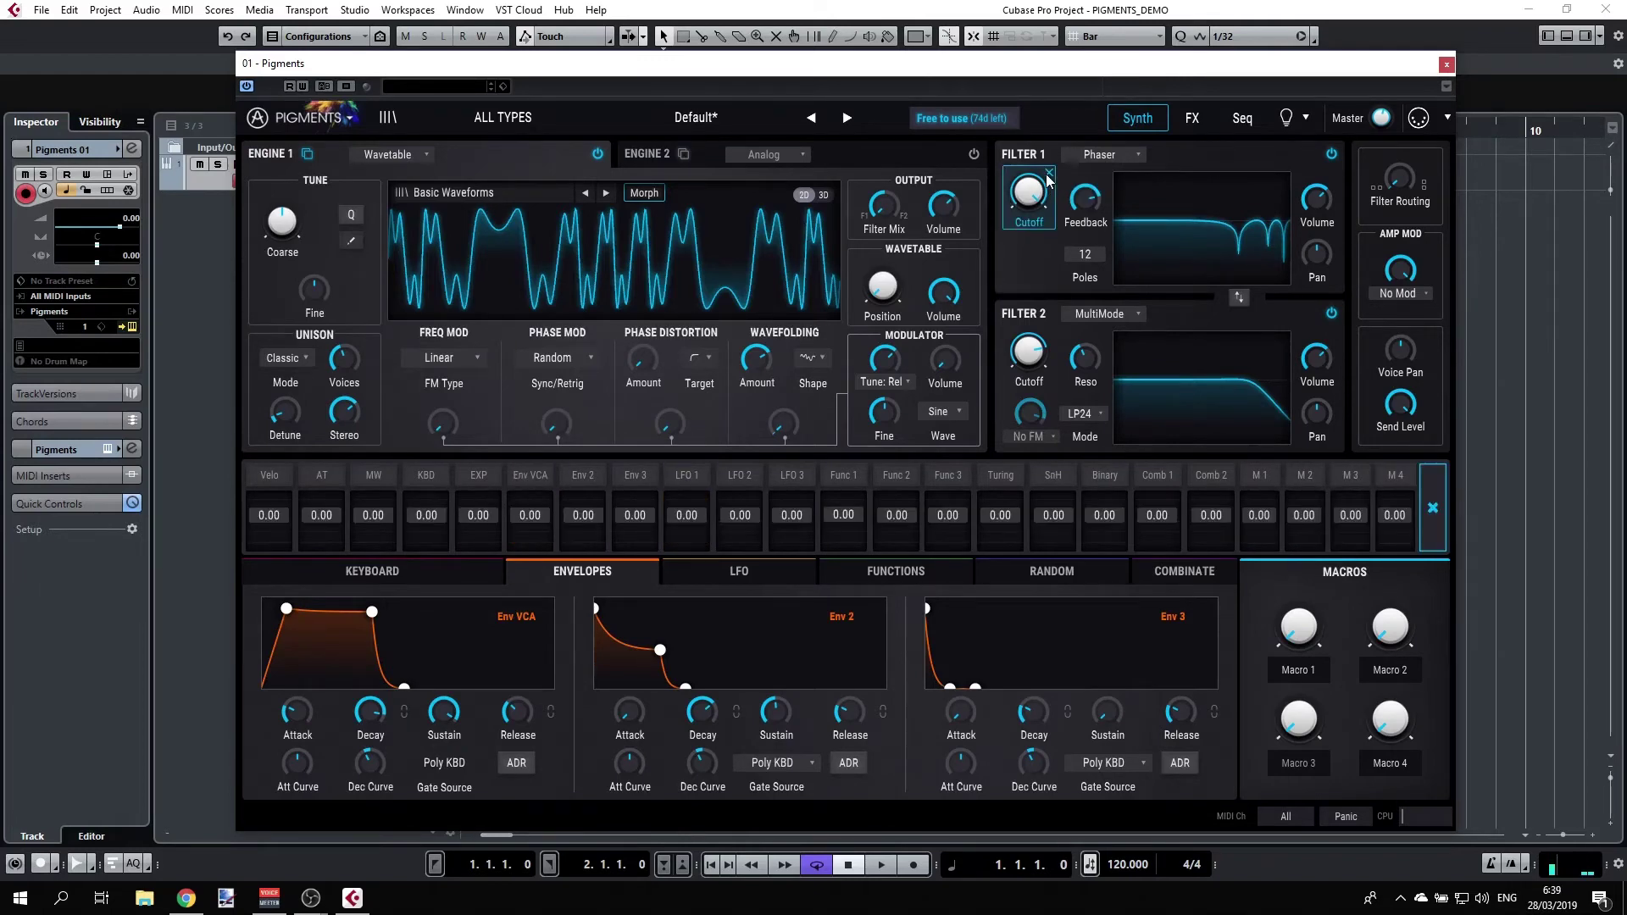
{"action": "left_click_drag", "start_coordinate": [847, 514], "coordinate": [848, 503]}
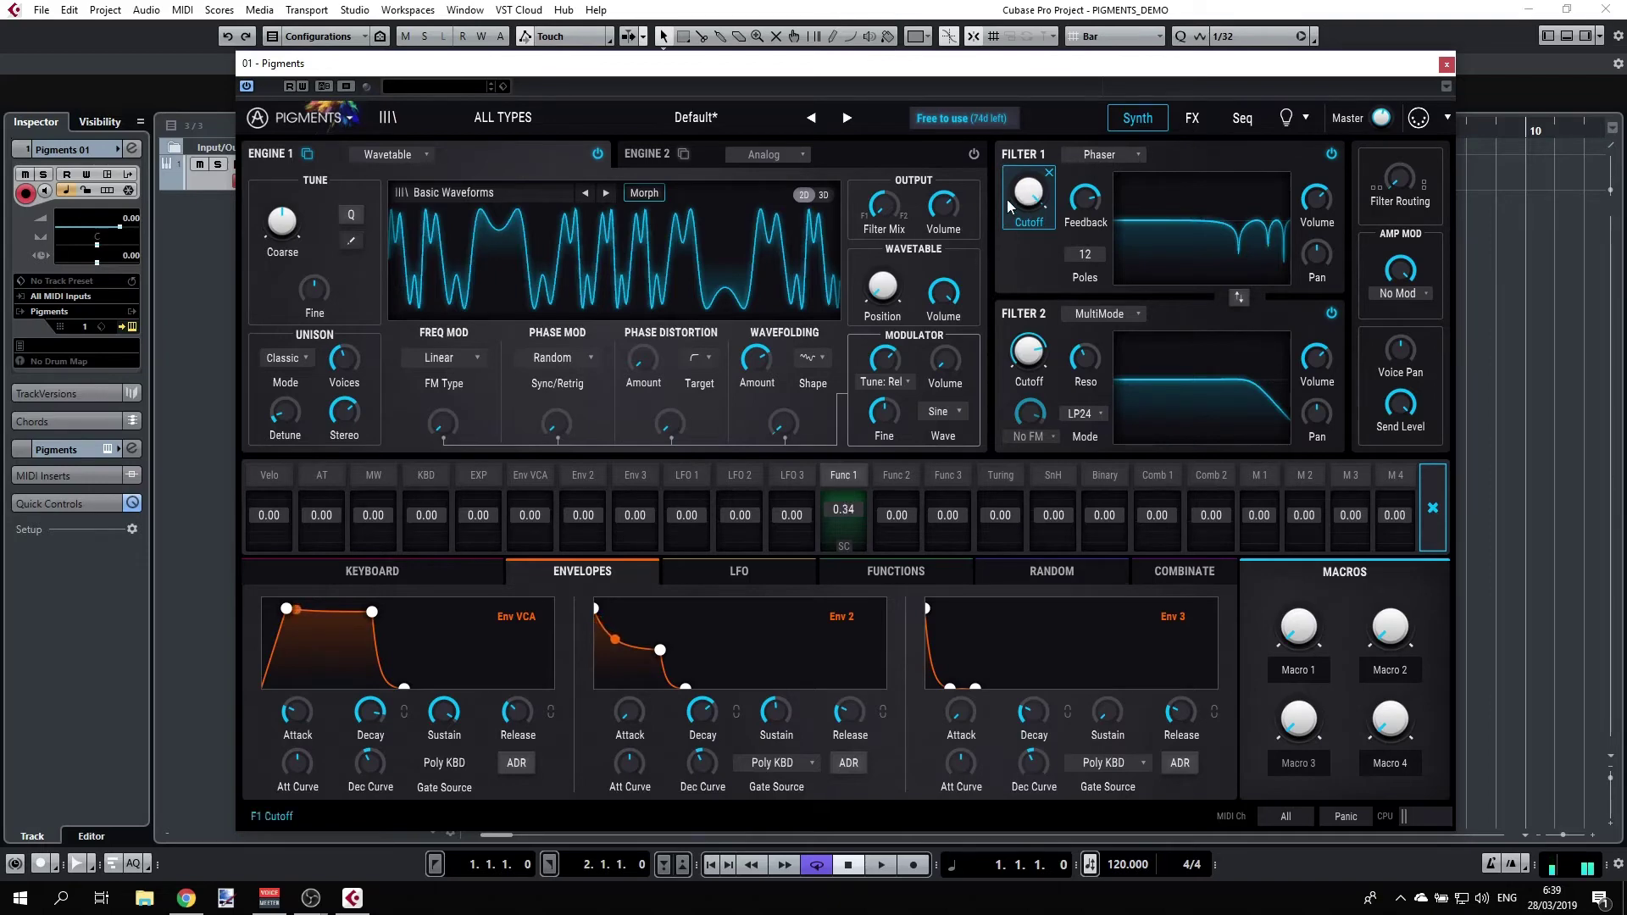
{"action": "mouse_move", "coordinate": [1028, 195]}
Reshape Function 1 into a two-segment falling curve with its middle point at time 0.375, level 0.433, and try a 4/1 rate.
{"action": "left_click", "coordinate": [923, 574]}
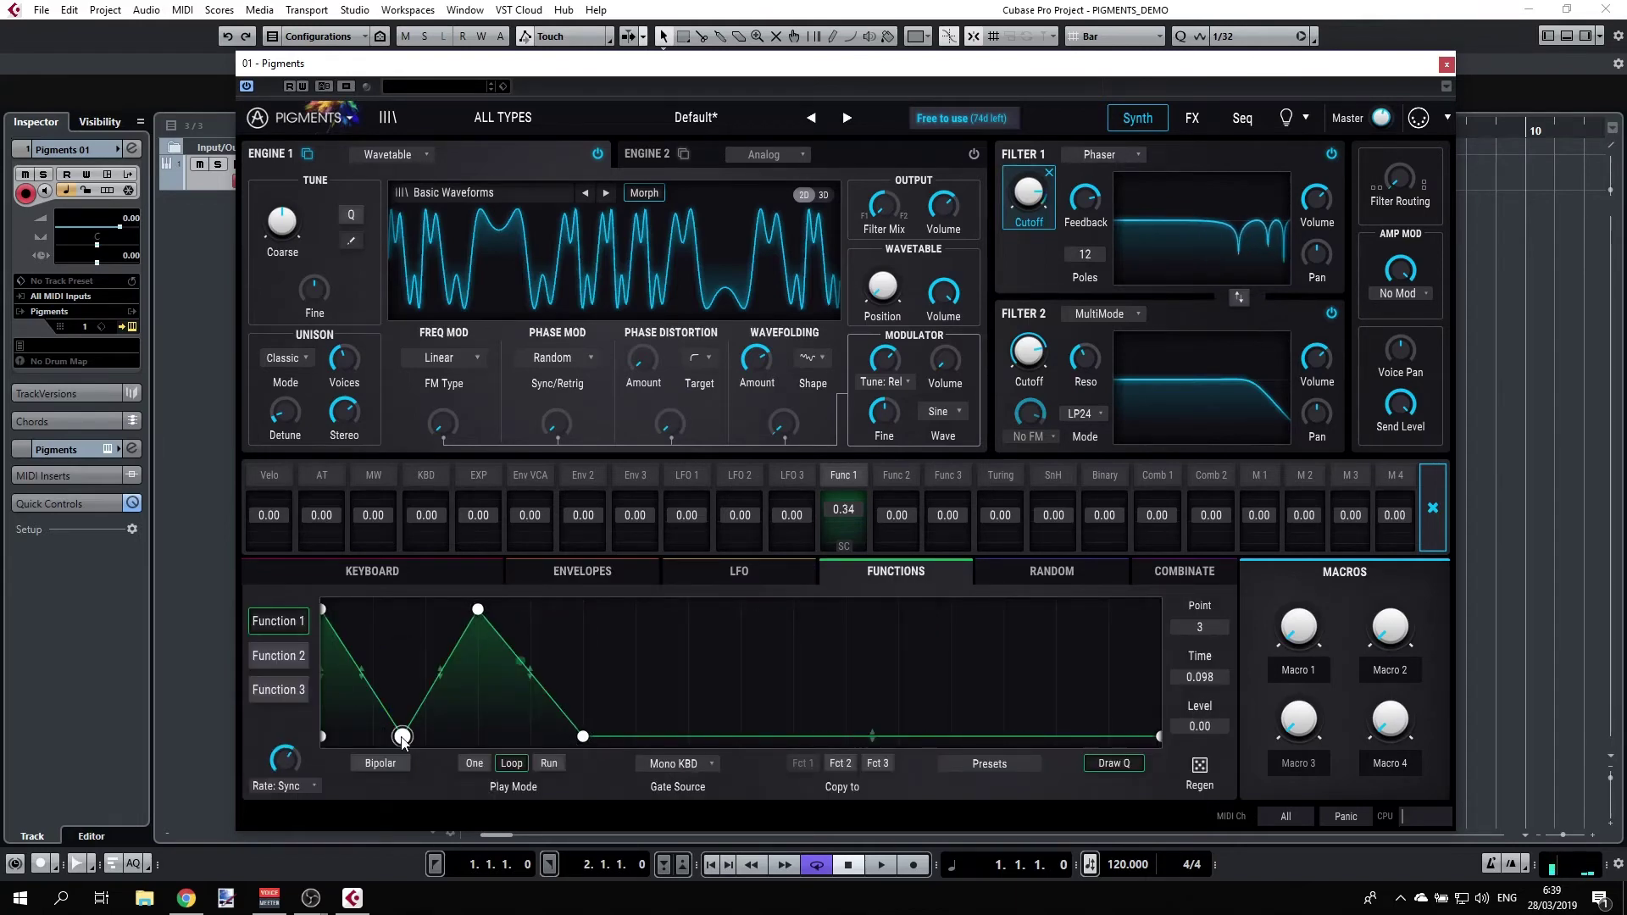
{"action": "left_click_drag", "start_coordinate": [403, 736], "coordinate": [582, 736]}
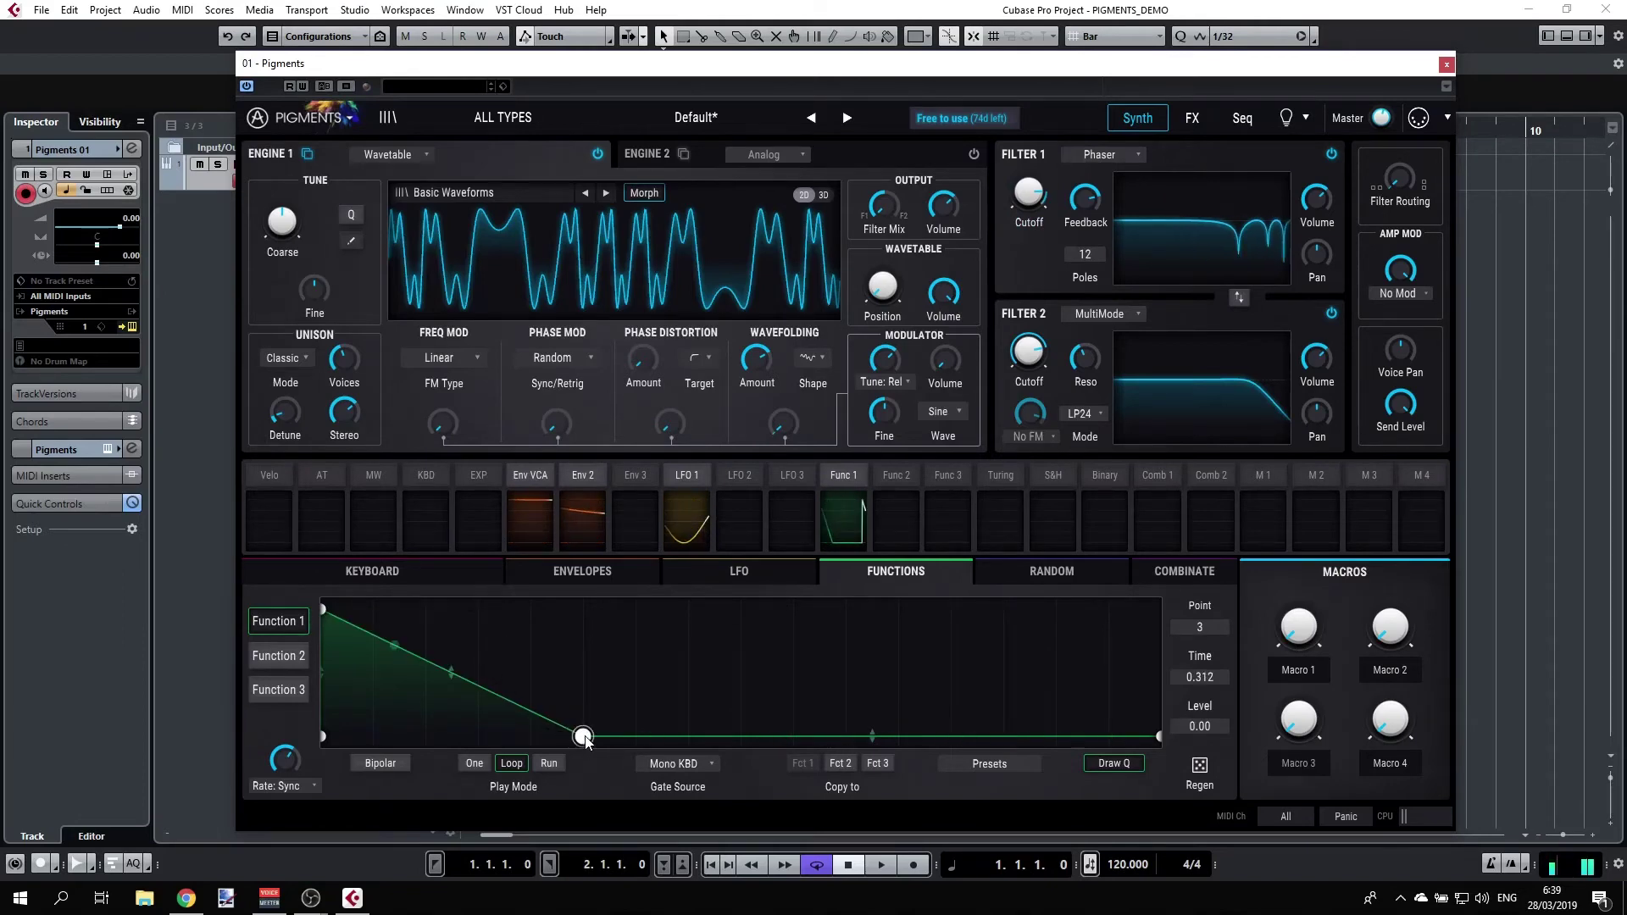
{"action": "left_click_drag", "start_coordinate": [583, 736], "coordinate": [635, 683]}
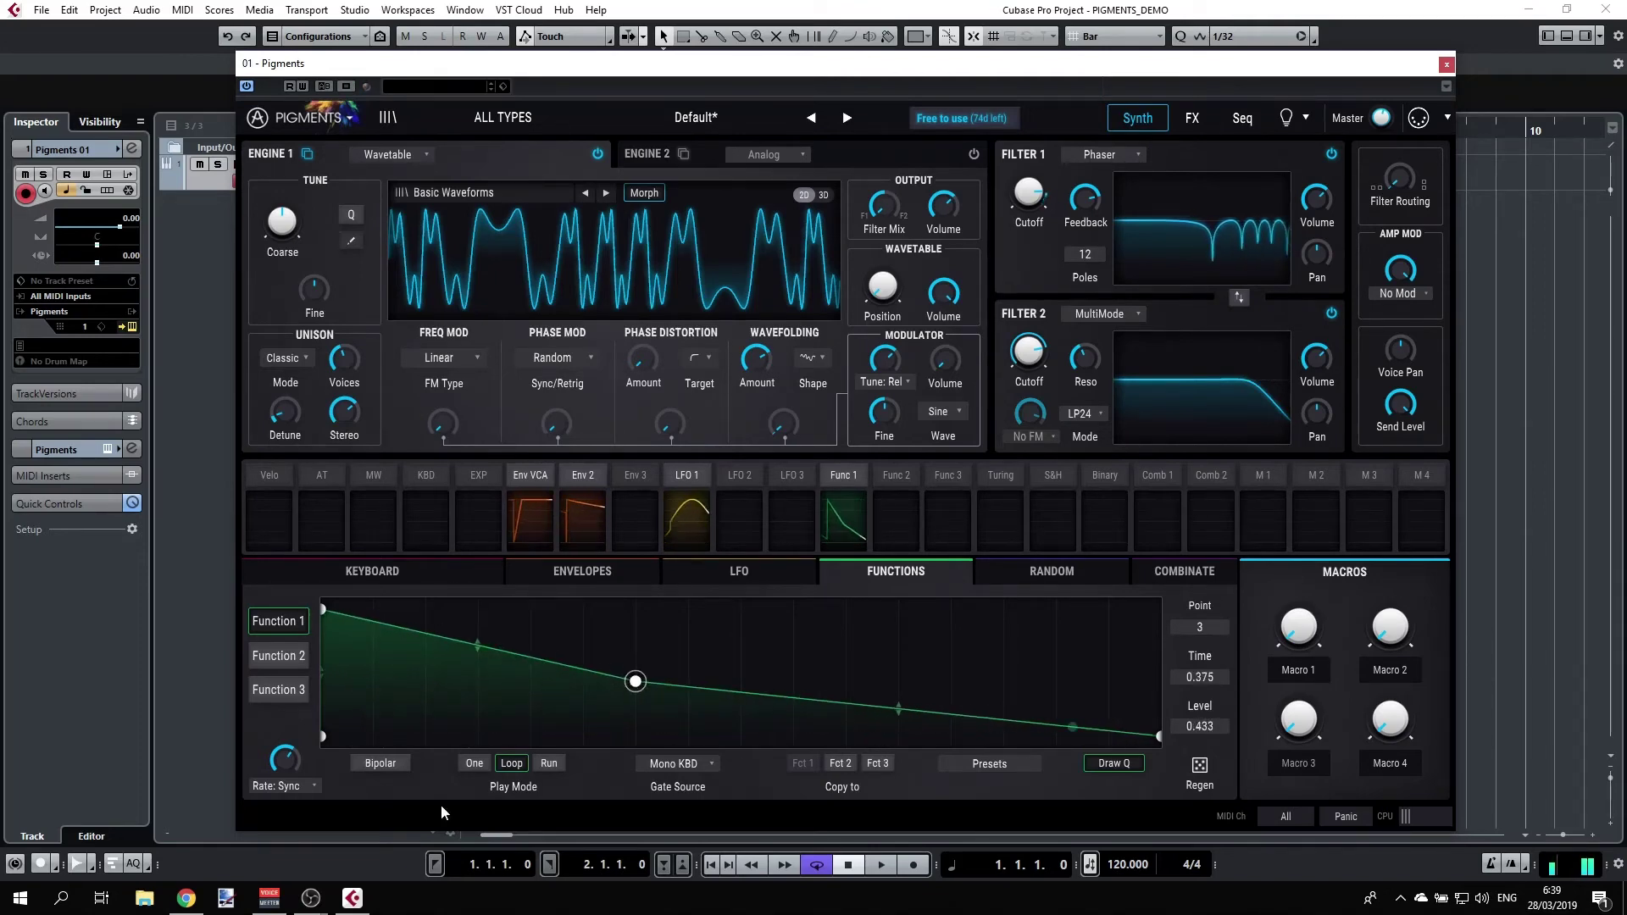
{"action": "mouse_move", "coordinate": [287, 757]}
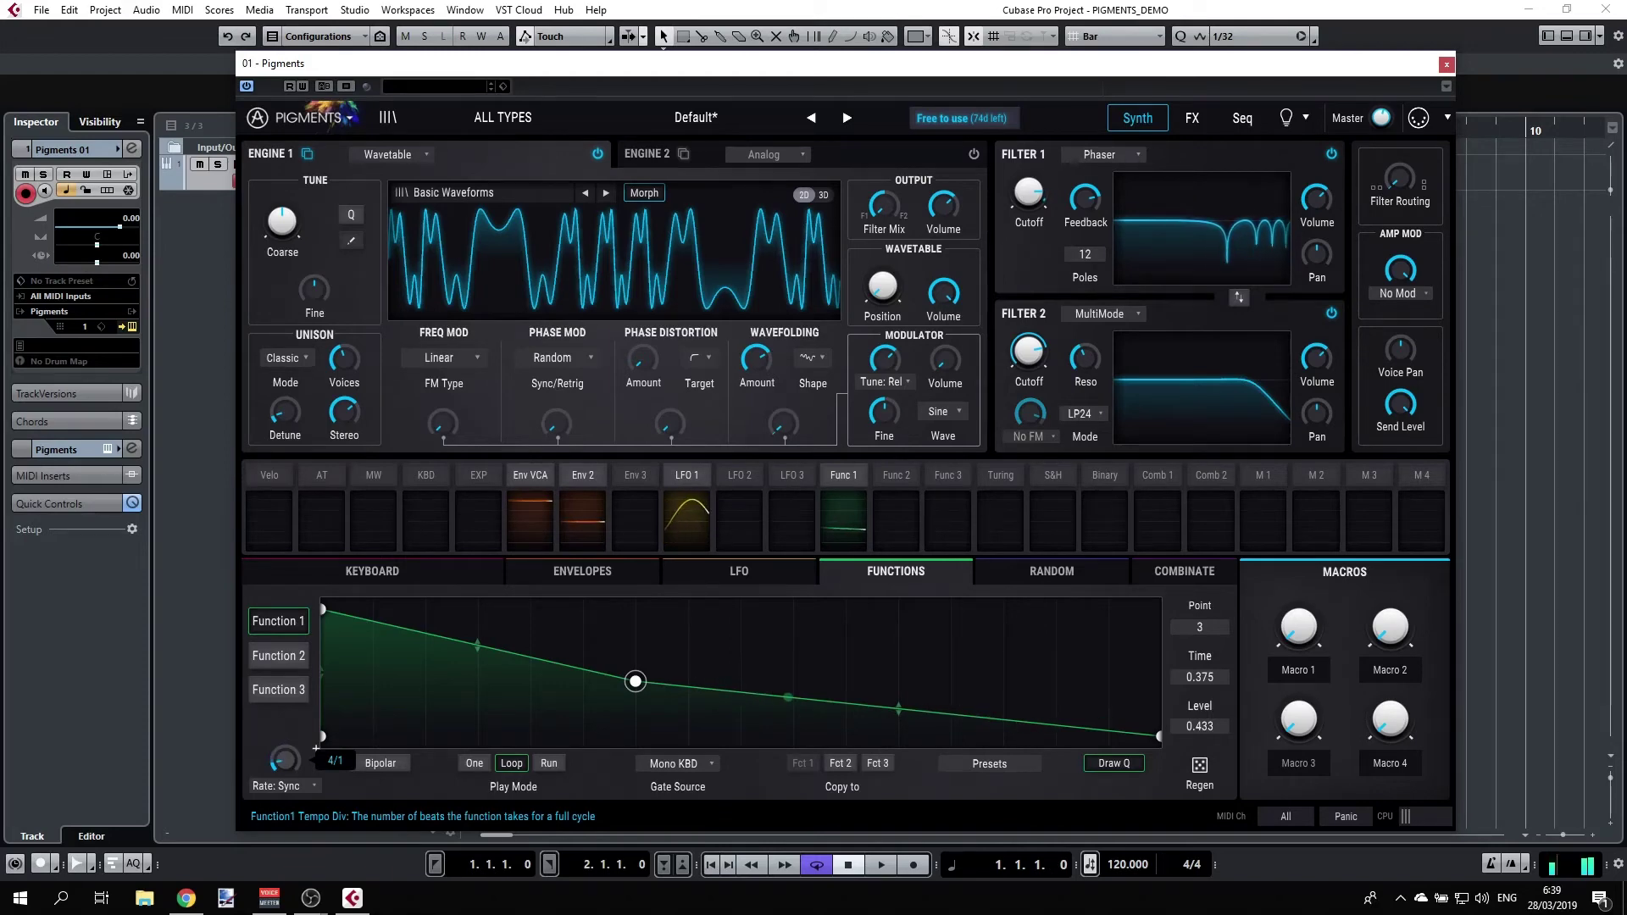
{"action": "left_click_drag", "start_coordinate": [286, 756], "coordinate": [288, 757]}
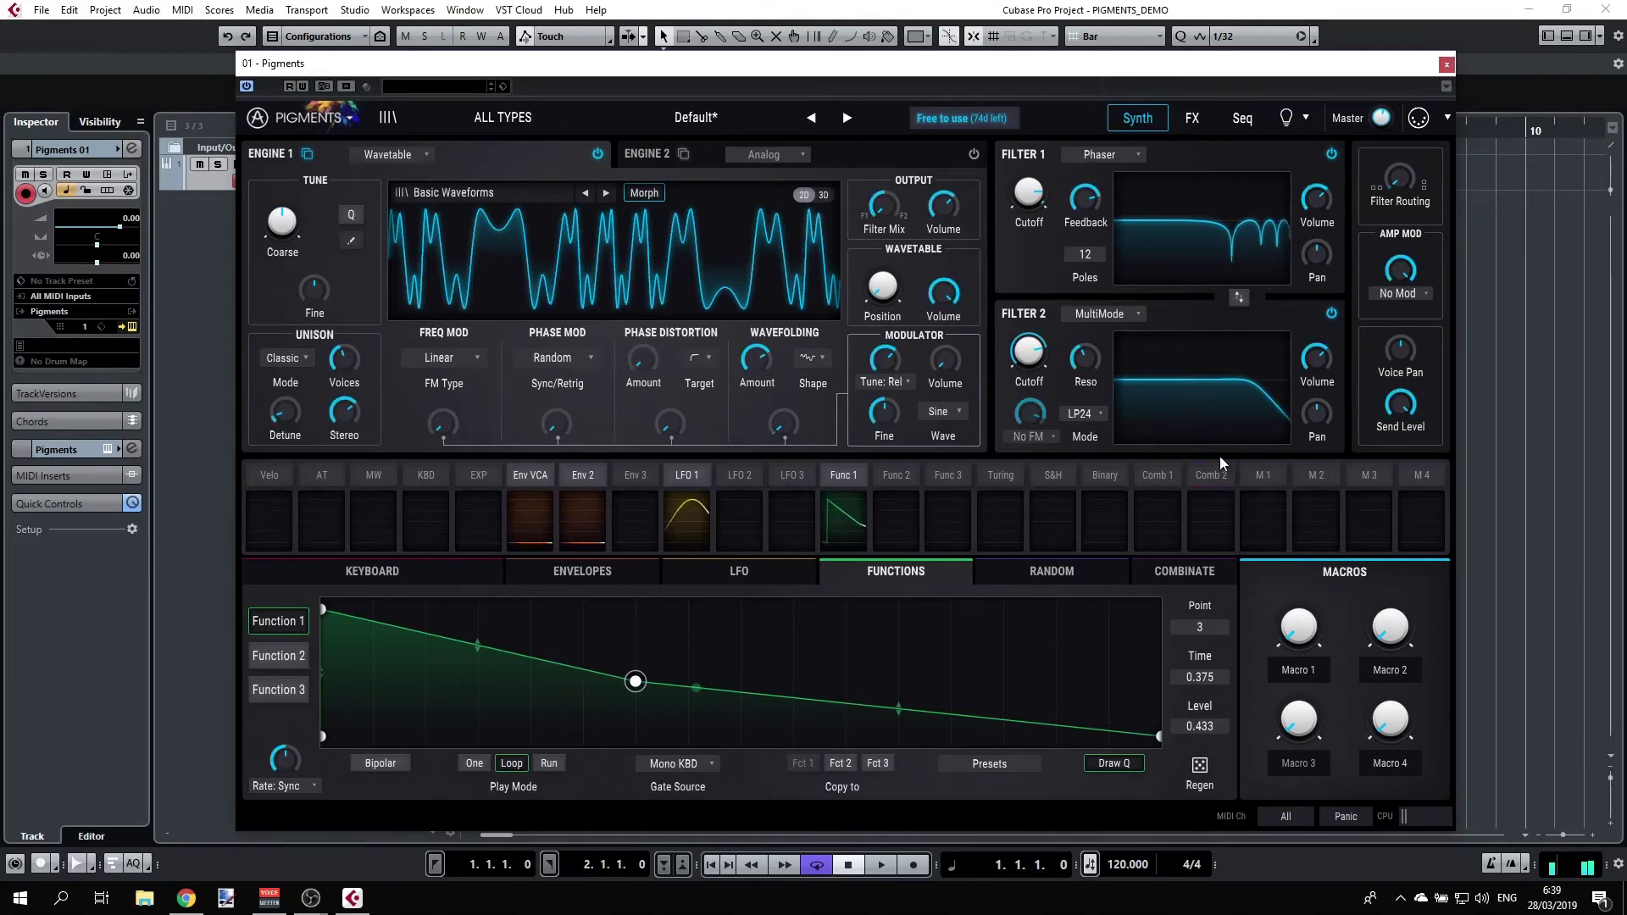
Switch Filter 1 to the Formant type and adjust its Morph, raise its Q Factor and lower its Freq Shift.
{"action": "left_click", "coordinate": [1117, 155]}
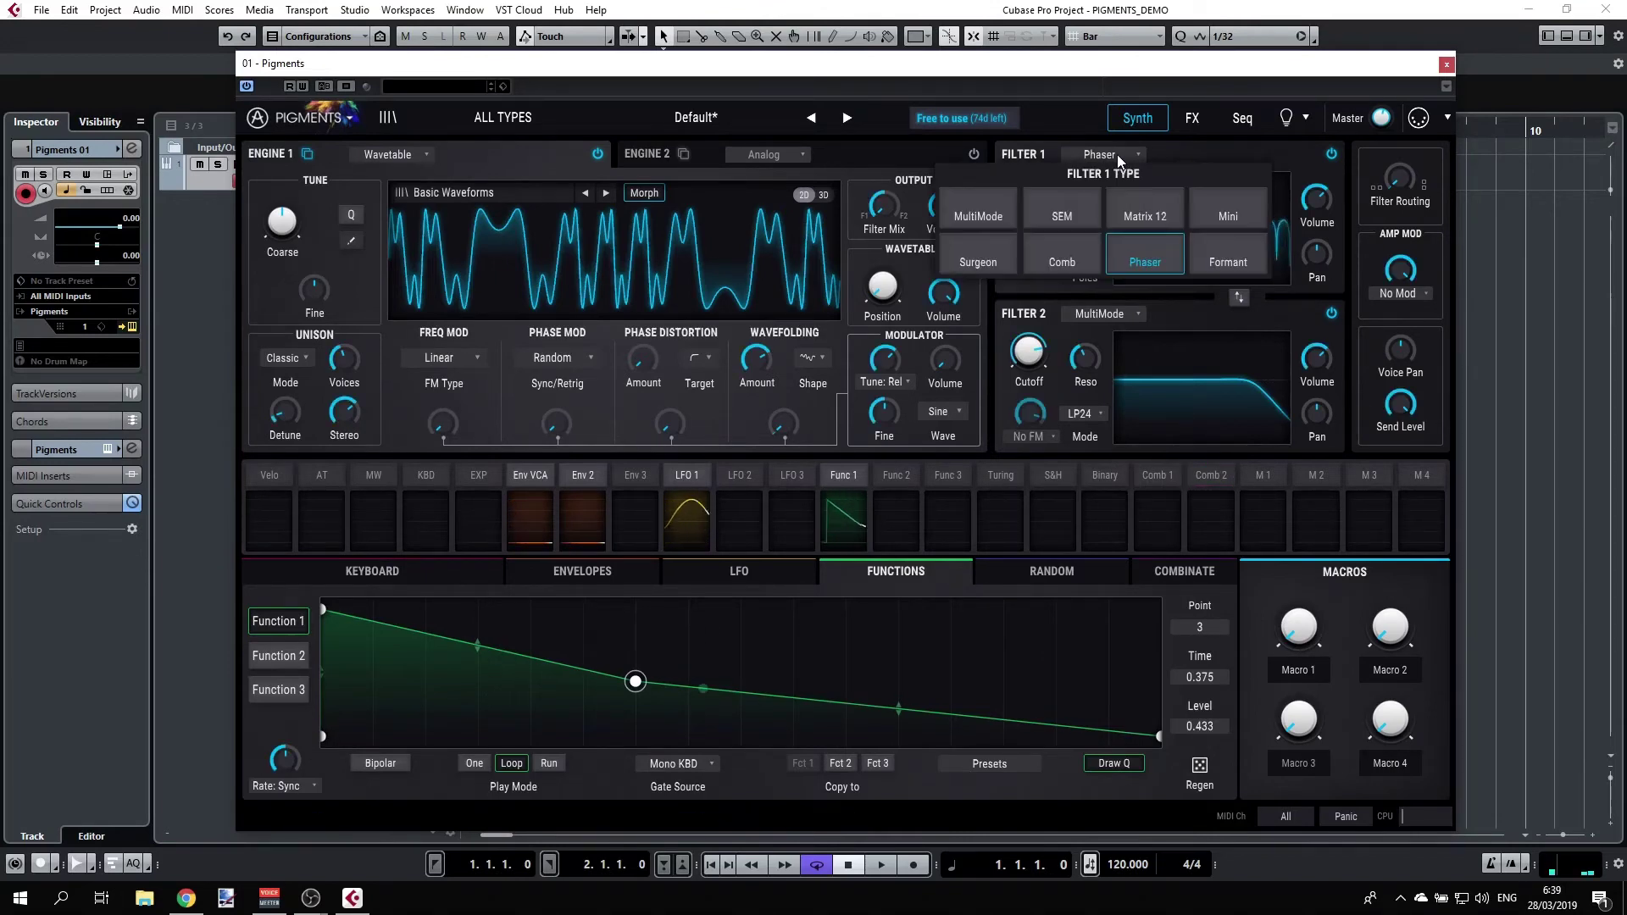
{"action": "left_click", "coordinate": [1236, 263]}
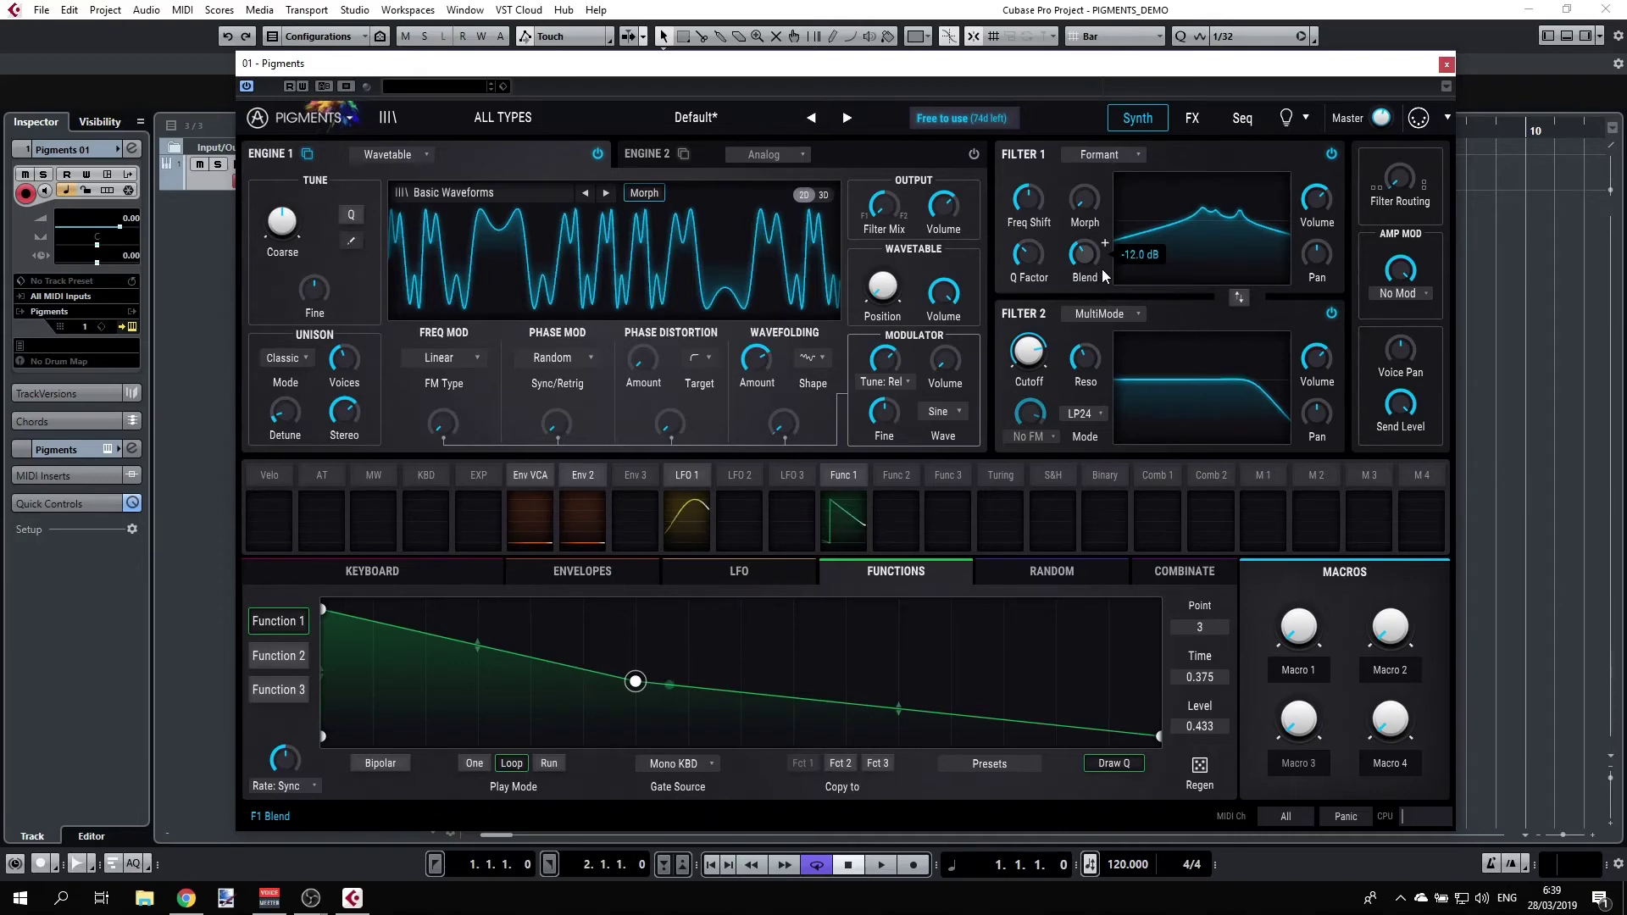
{"action": "mouse_move", "coordinate": [1074, 212]}
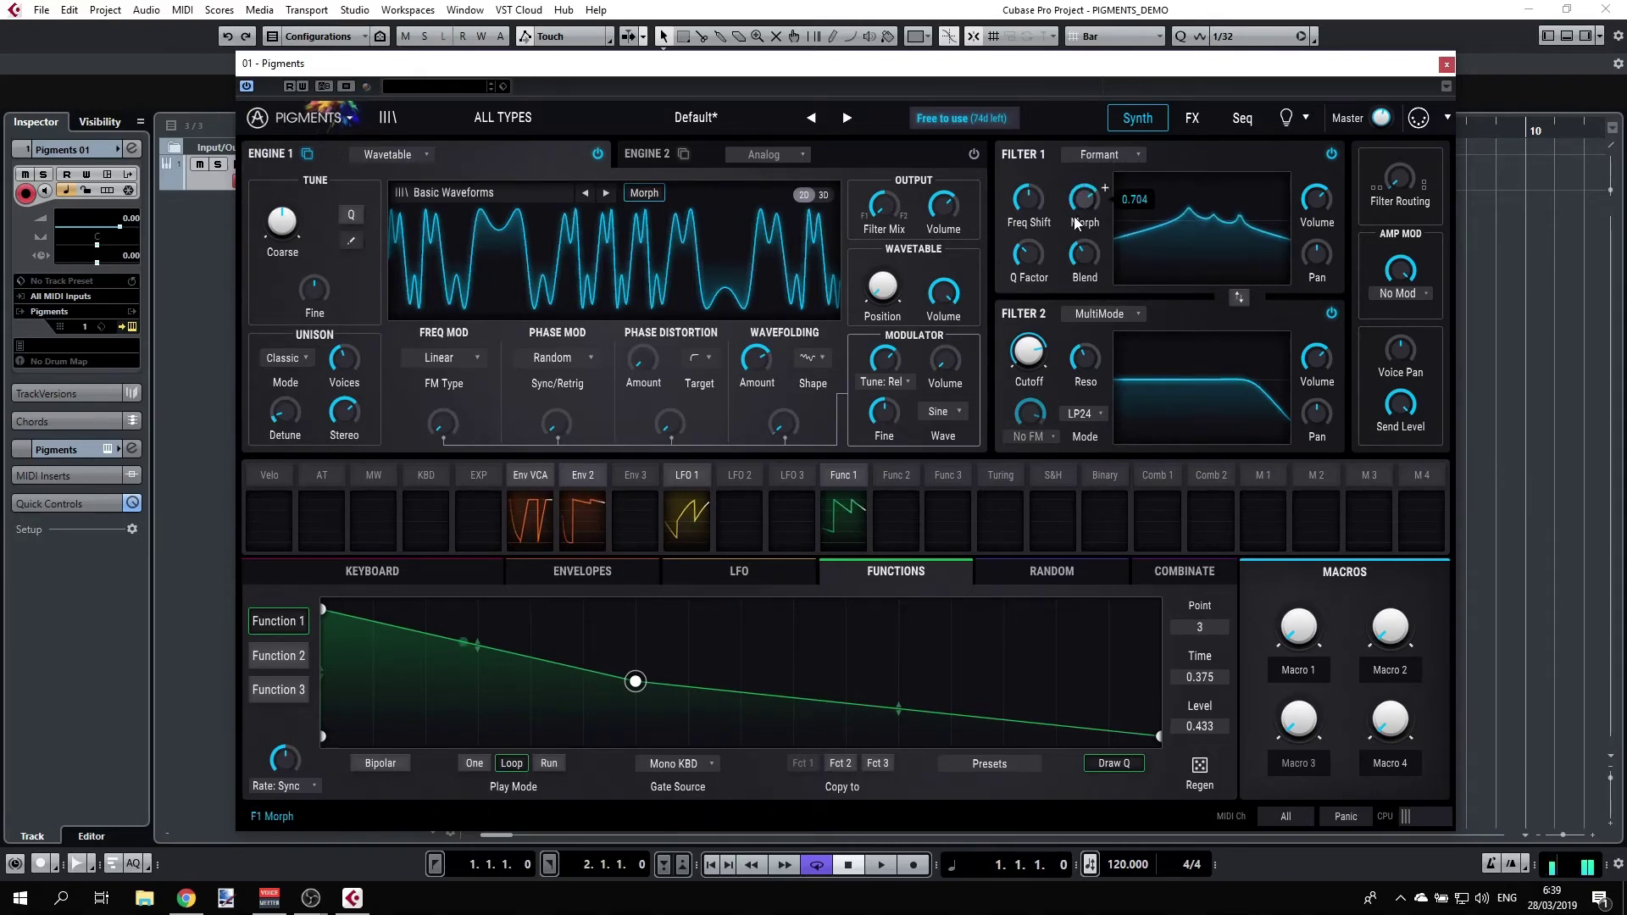
{"action": "mouse_move", "coordinate": [1048, 187]}
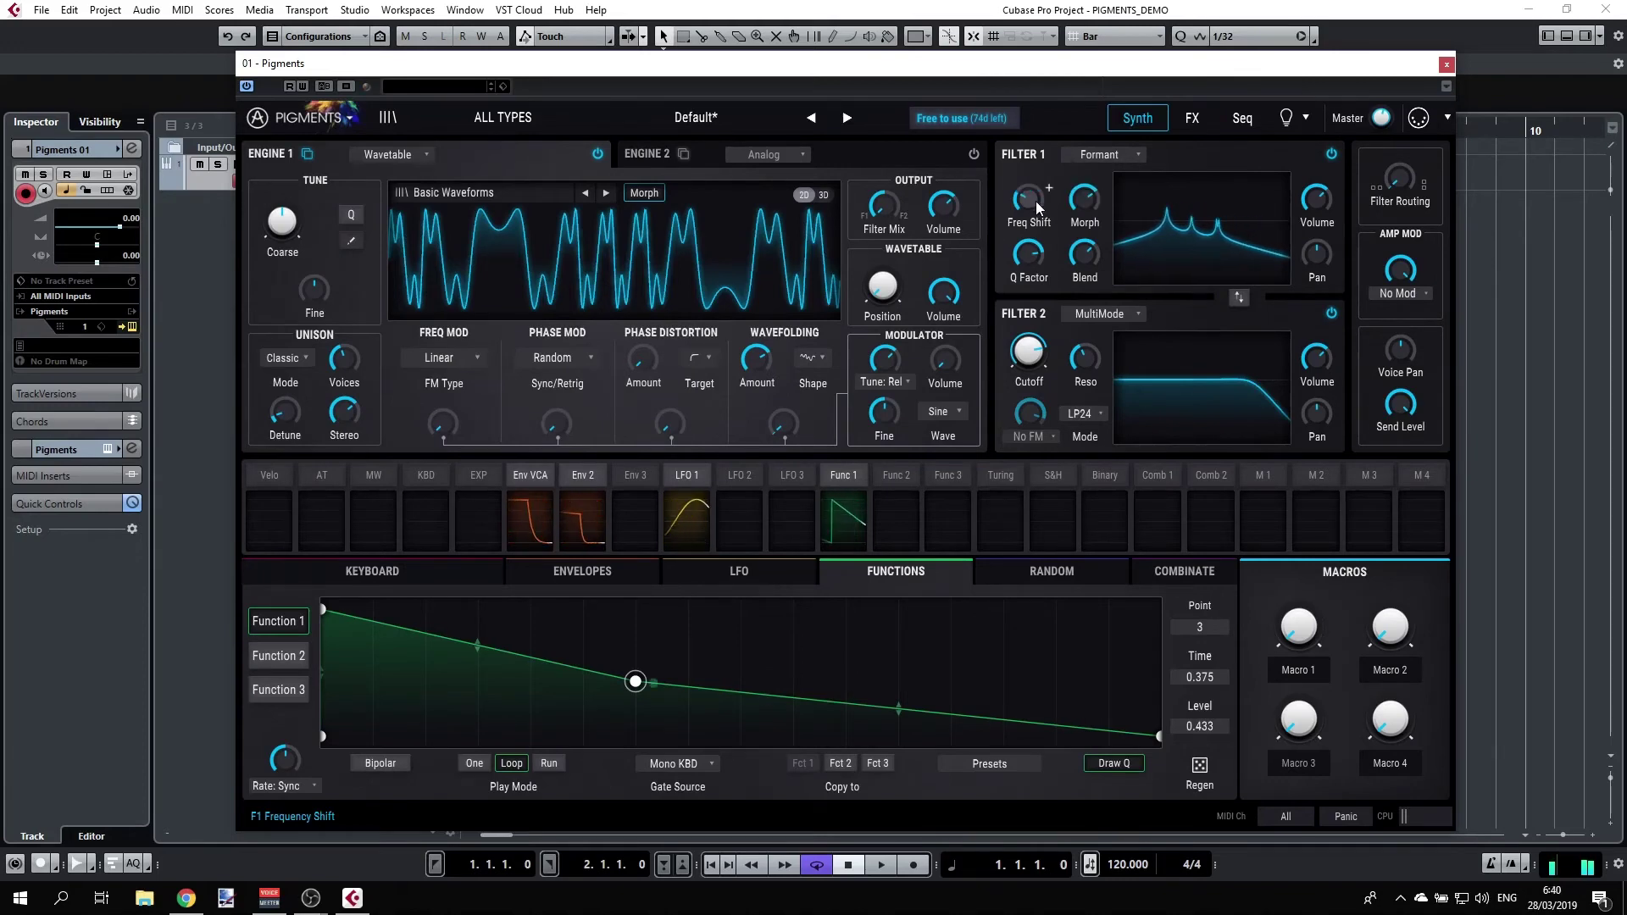
{"action": "left_click", "coordinate": [1134, 156]}
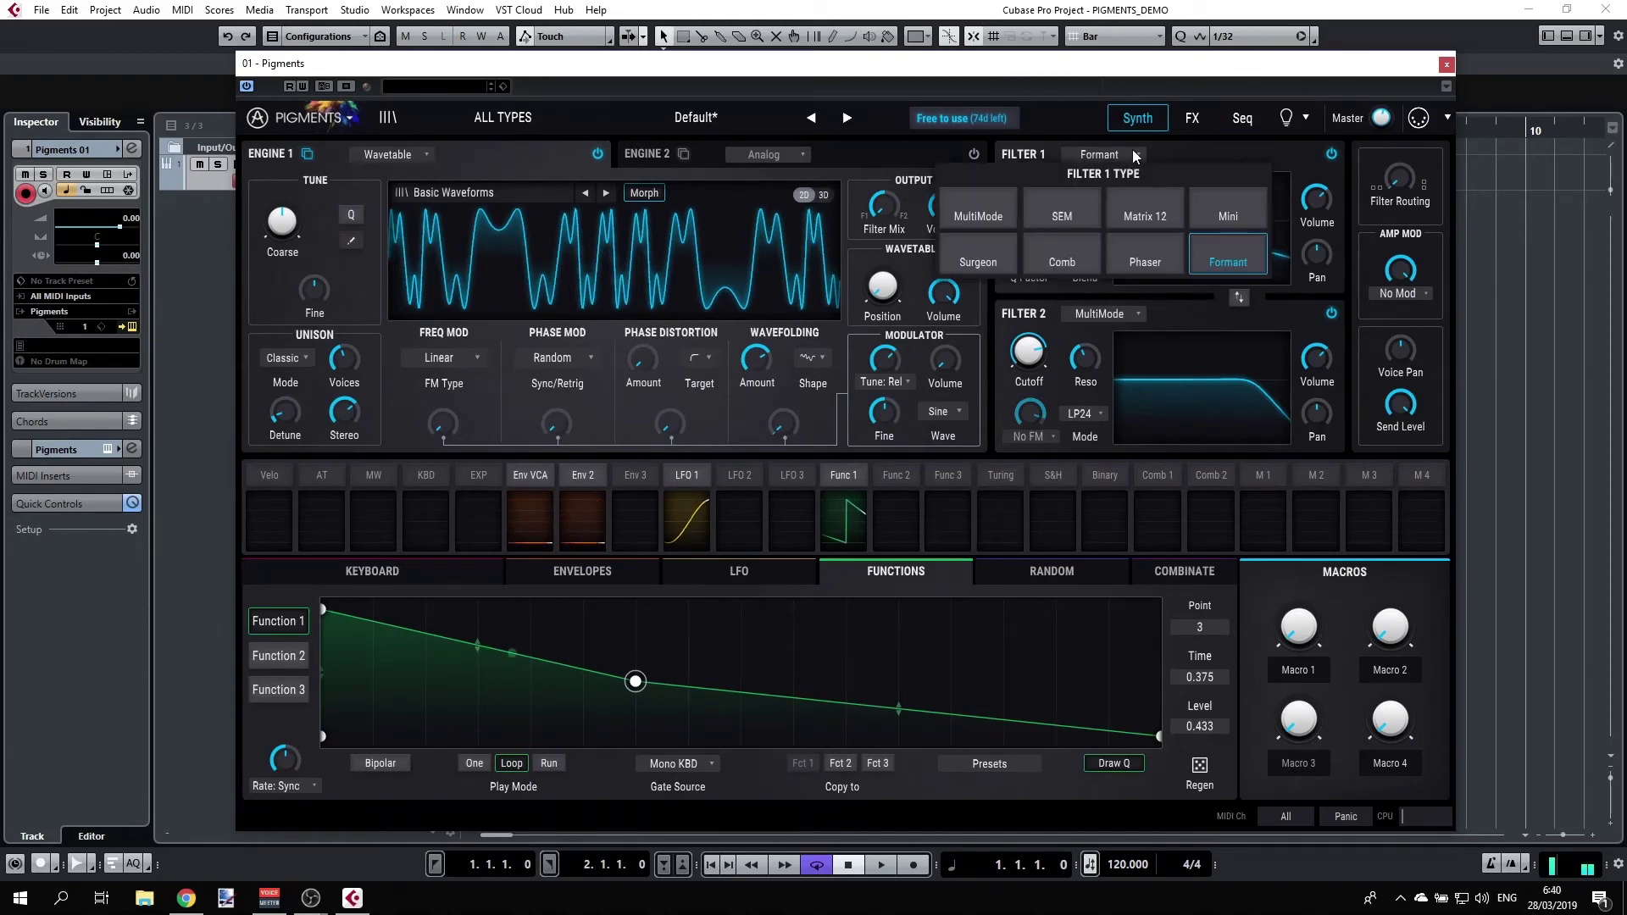
{"action": "left_click", "coordinate": [1194, 155]}
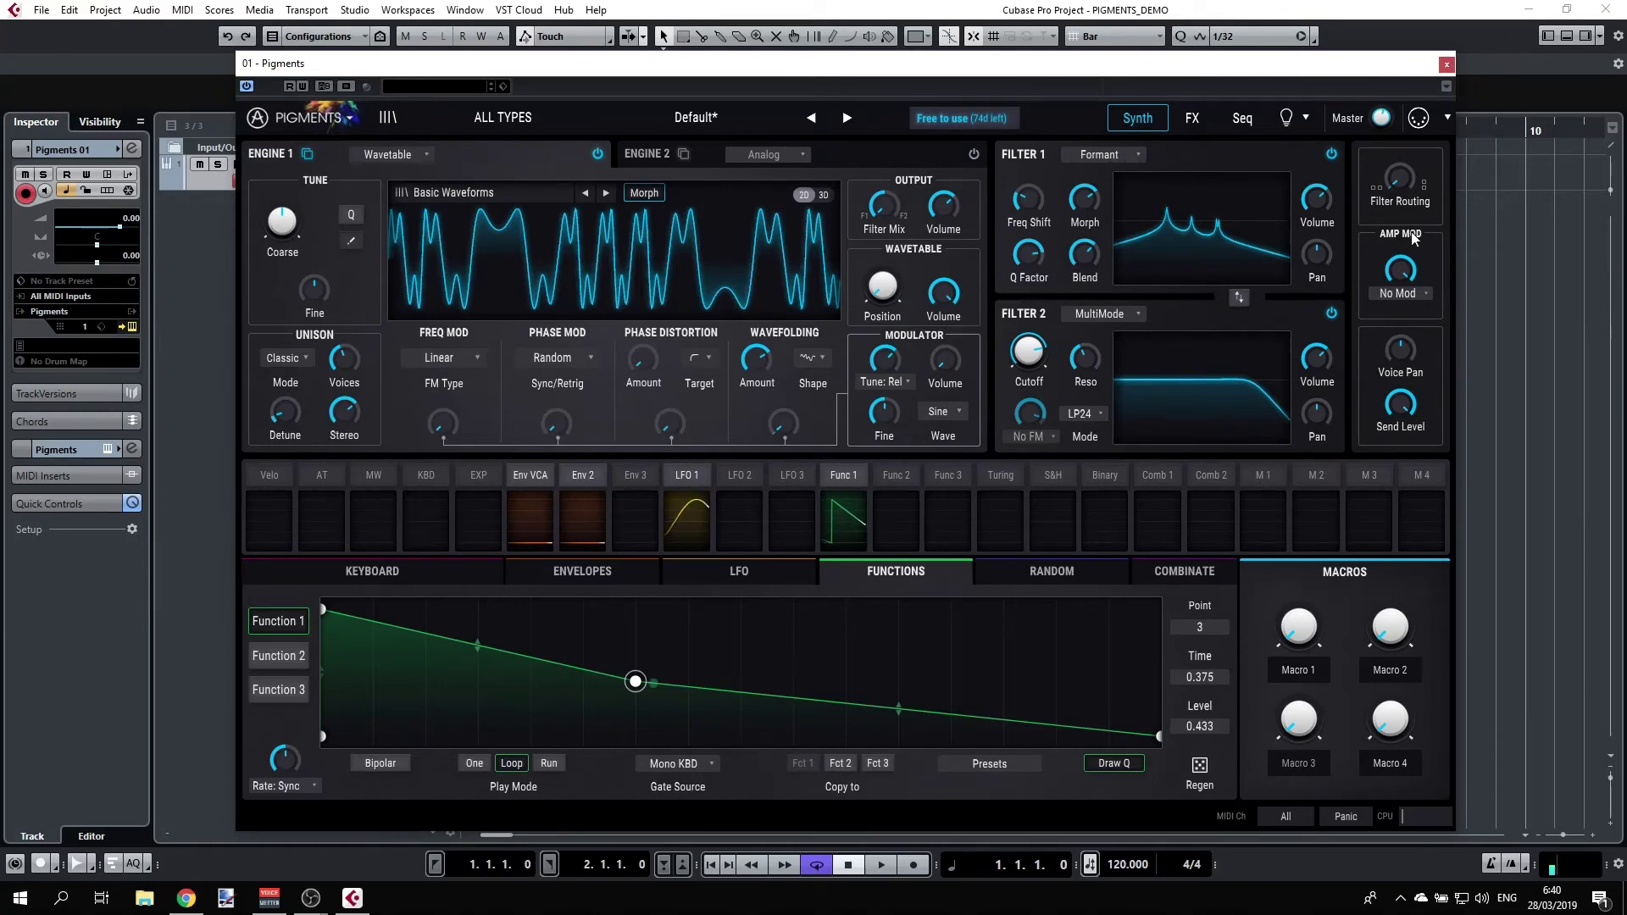
Set the amp modulation source to Velocity.
{"action": "mouse_move", "coordinate": [1396, 371]}
{"action": "mouse_move", "coordinate": [1408, 276]}
{"action": "left_click", "coordinate": [1412, 295]}
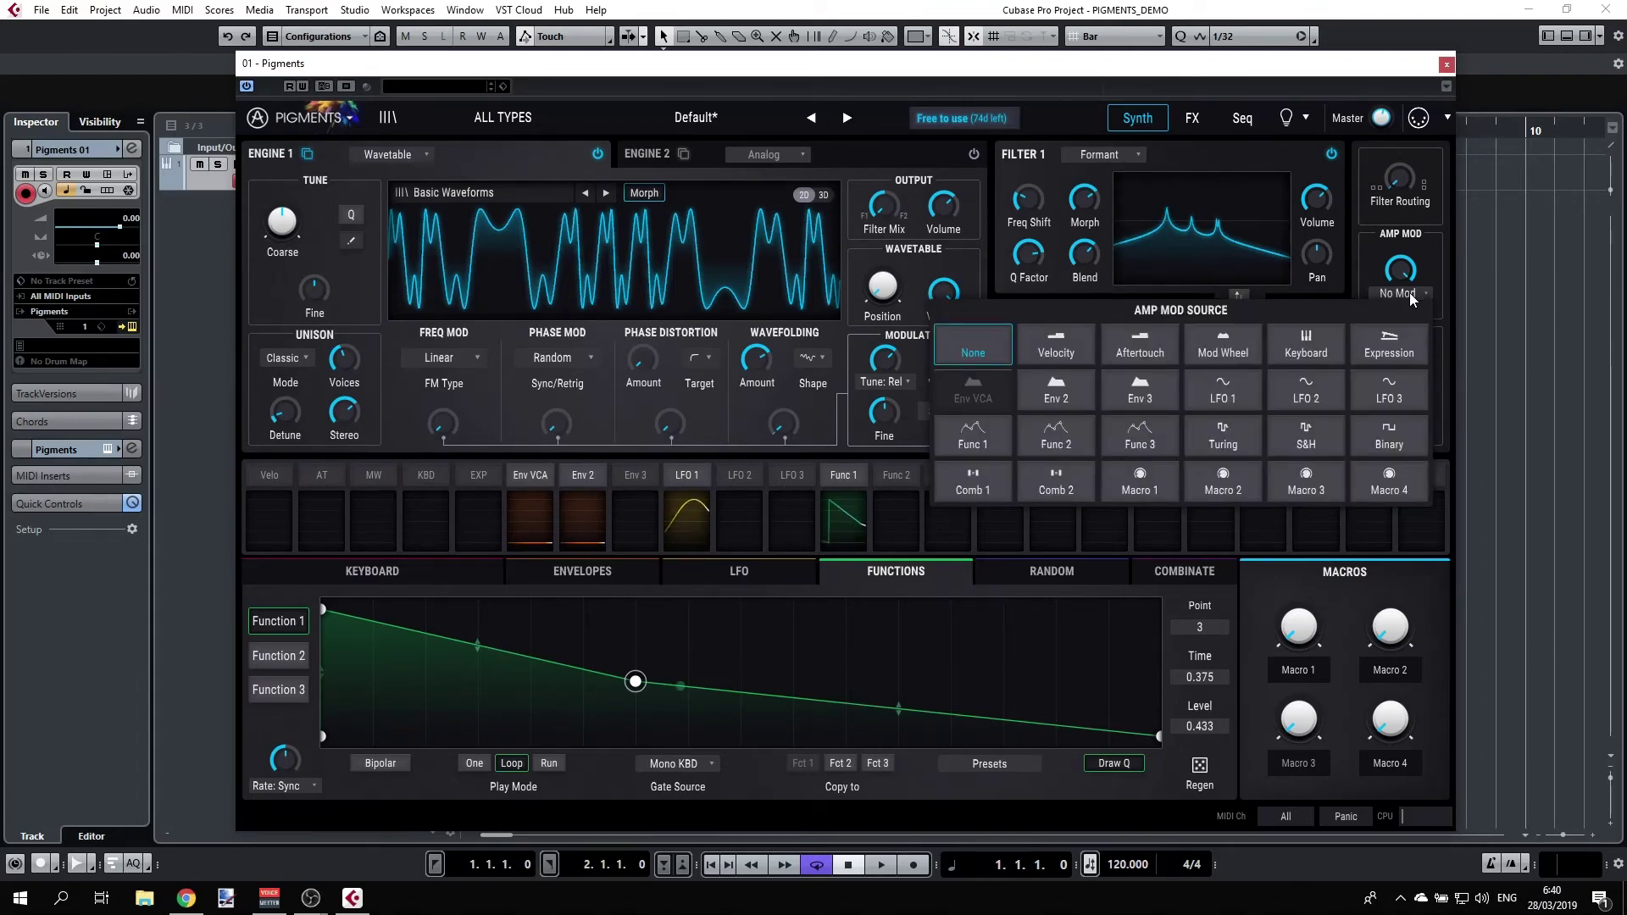
{"action": "left_click", "coordinate": [1060, 354]}
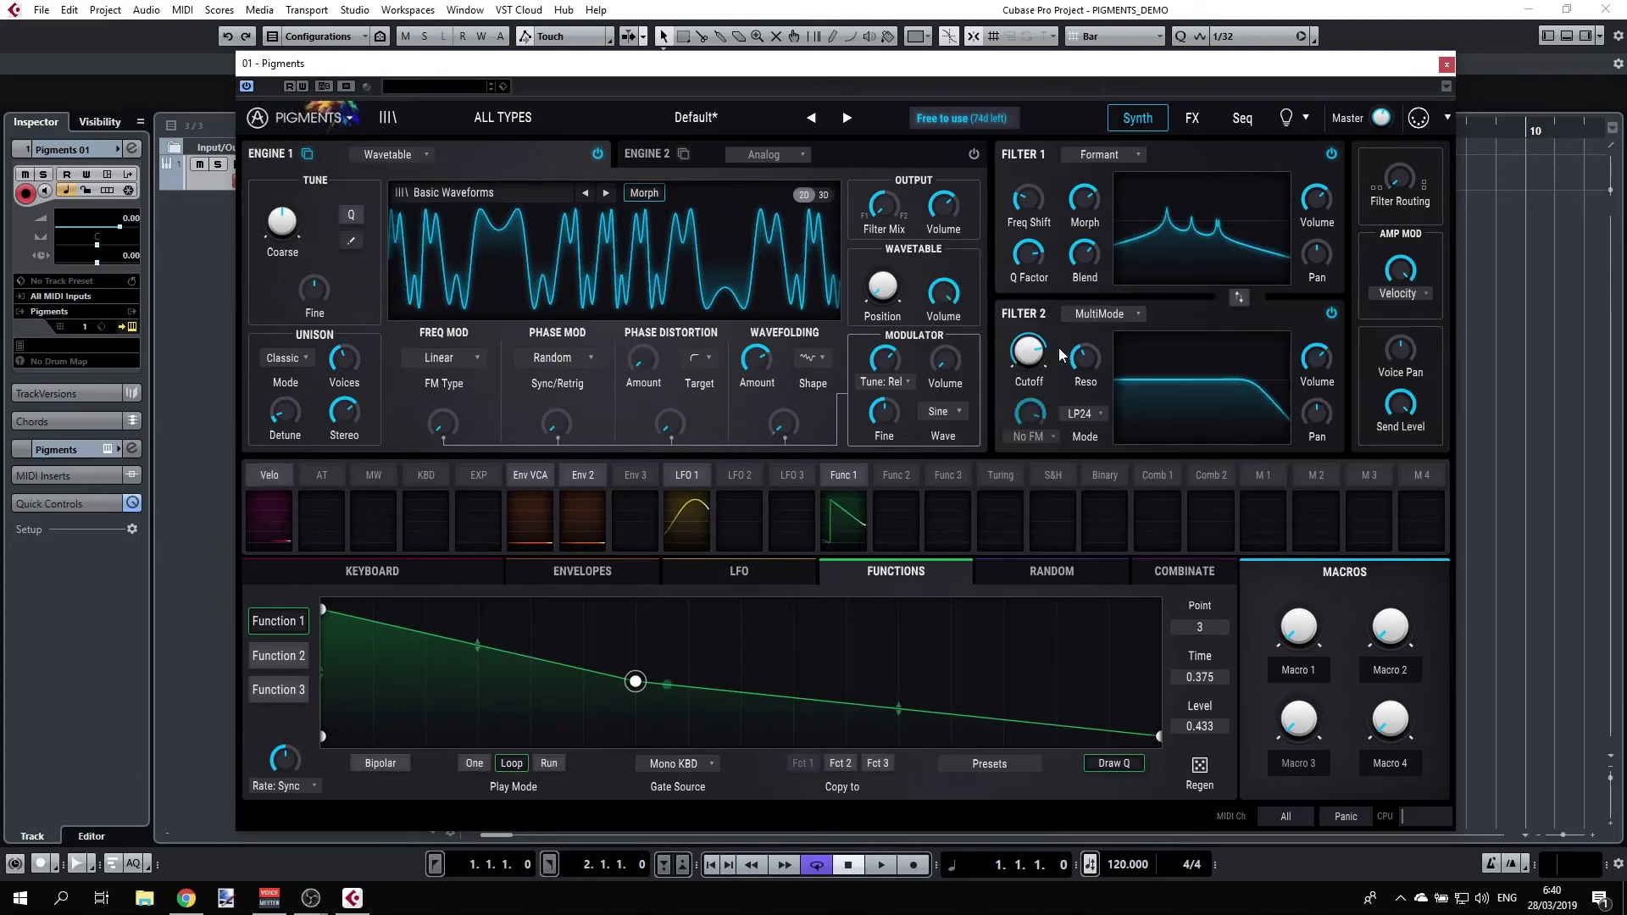
Try lower amp modulation amounts, including about 0.55, and leave the amount moderately below maximum.
{"action": "mouse_move", "coordinate": [1404, 277]}
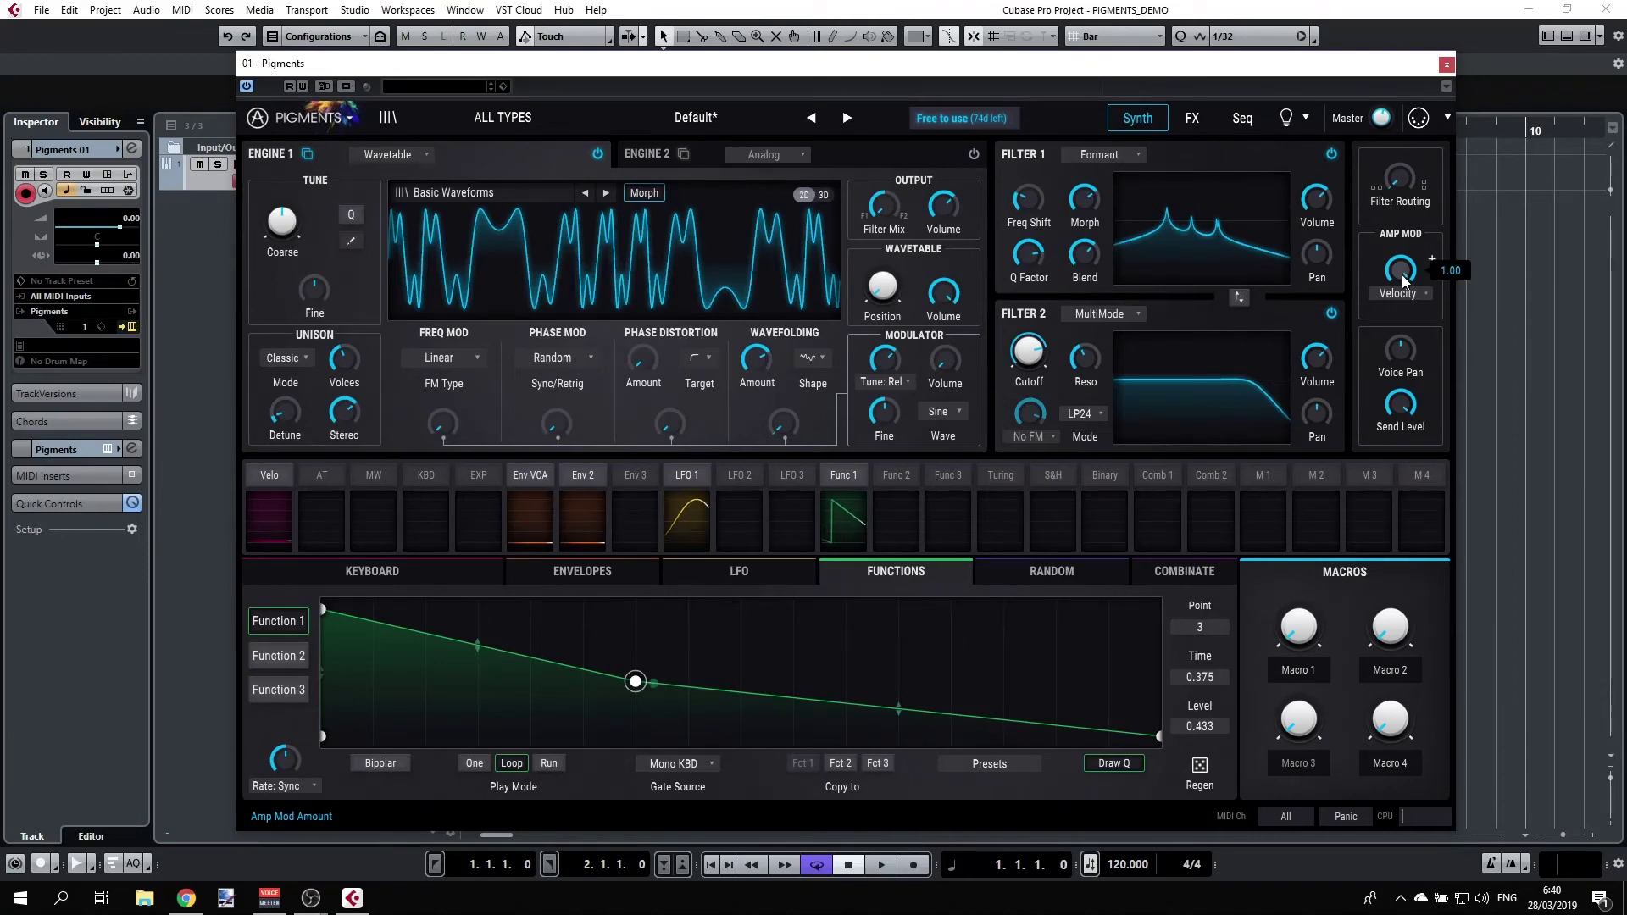
{"action": "left_click_drag", "start_coordinate": [1403, 280], "coordinate": [1403, 322]}
{"action": "mouse_move", "coordinate": [1400, 270]}
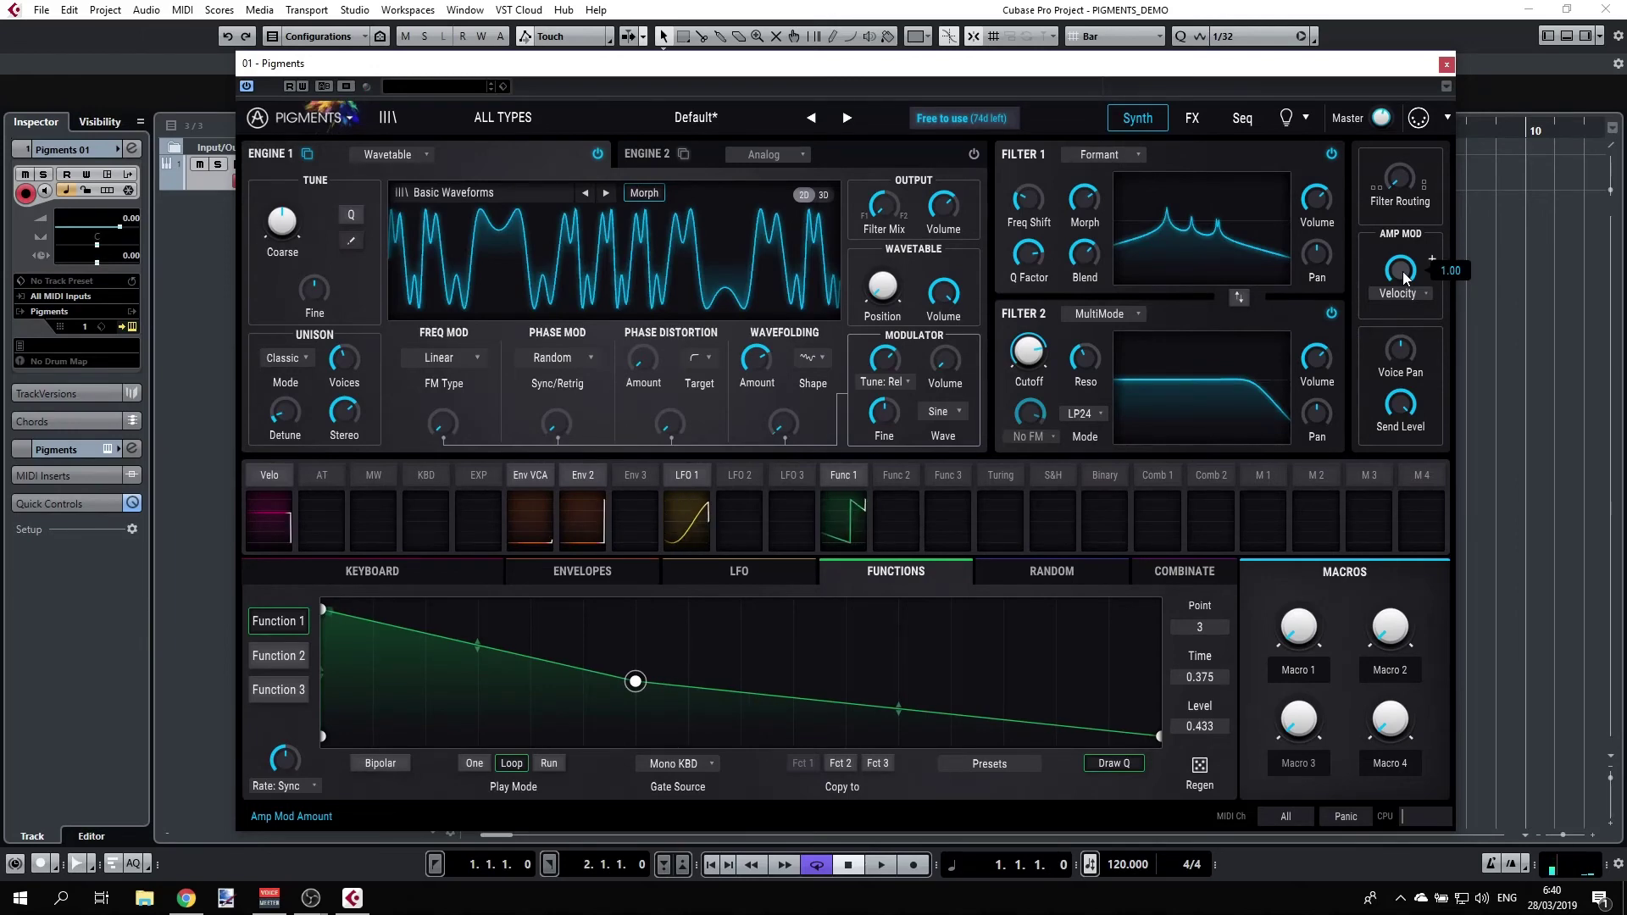
{"action": "left_click_drag", "start_coordinate": [1403, 277], "coordinate": [1404, 313]}
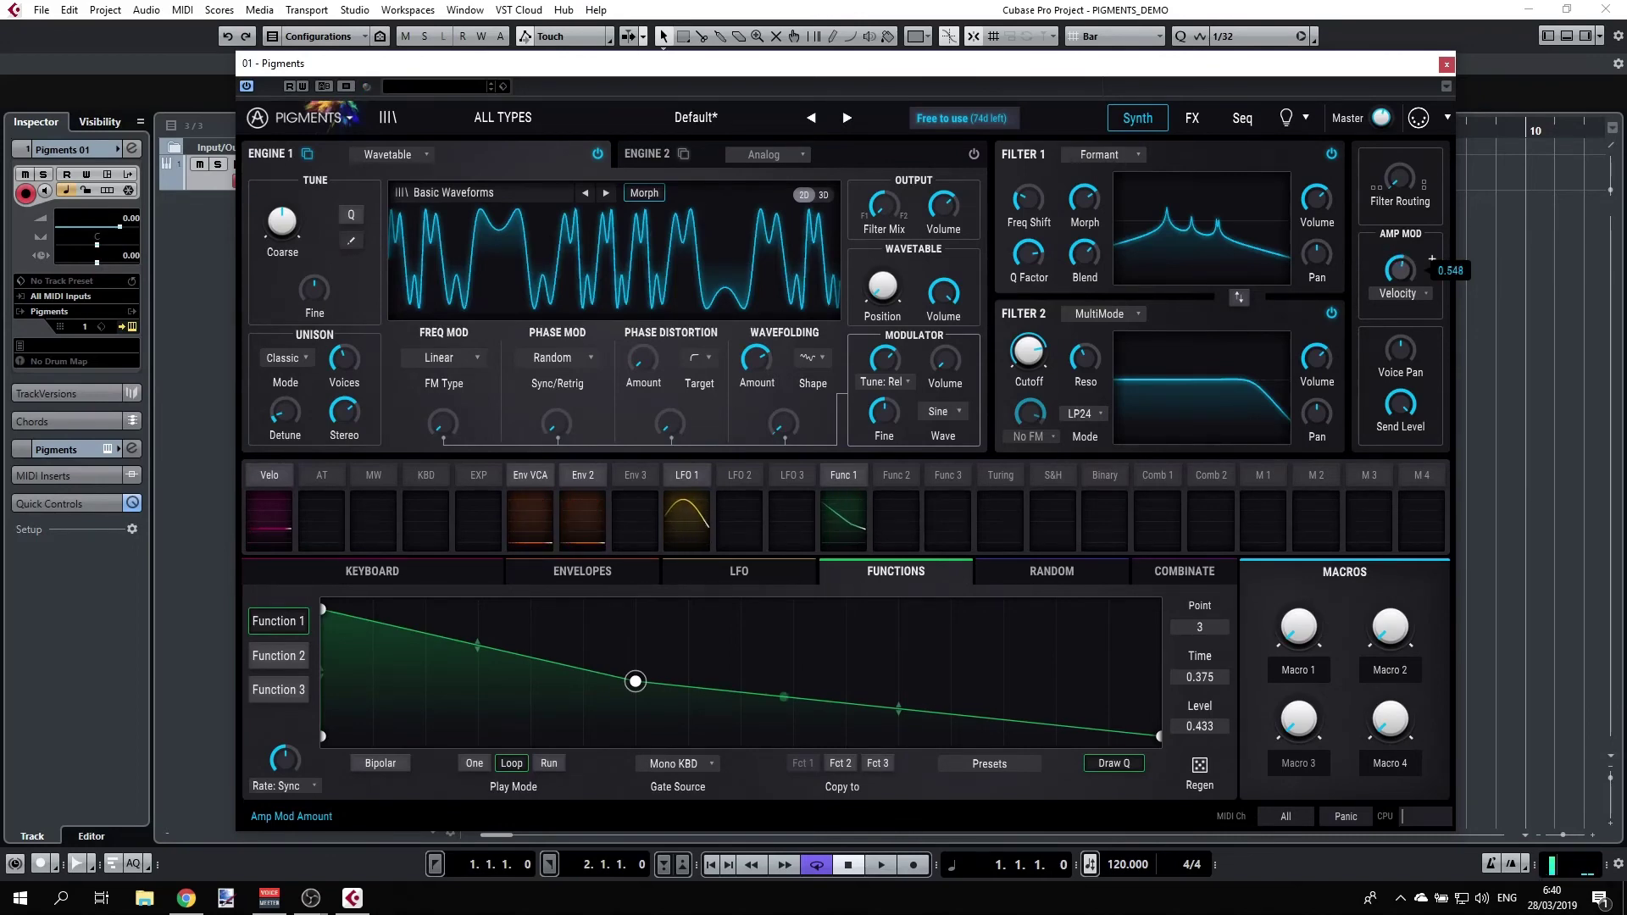
{"action": "left_click_drag", "start_coordinate": [1404, 313], "coordinate": [1412, 290]}
Shape the Env VCA envelope with minimal attack, a shorter decay and a lower sustain level.
{"action": "left_click", "coordinate": [1402, 293]}
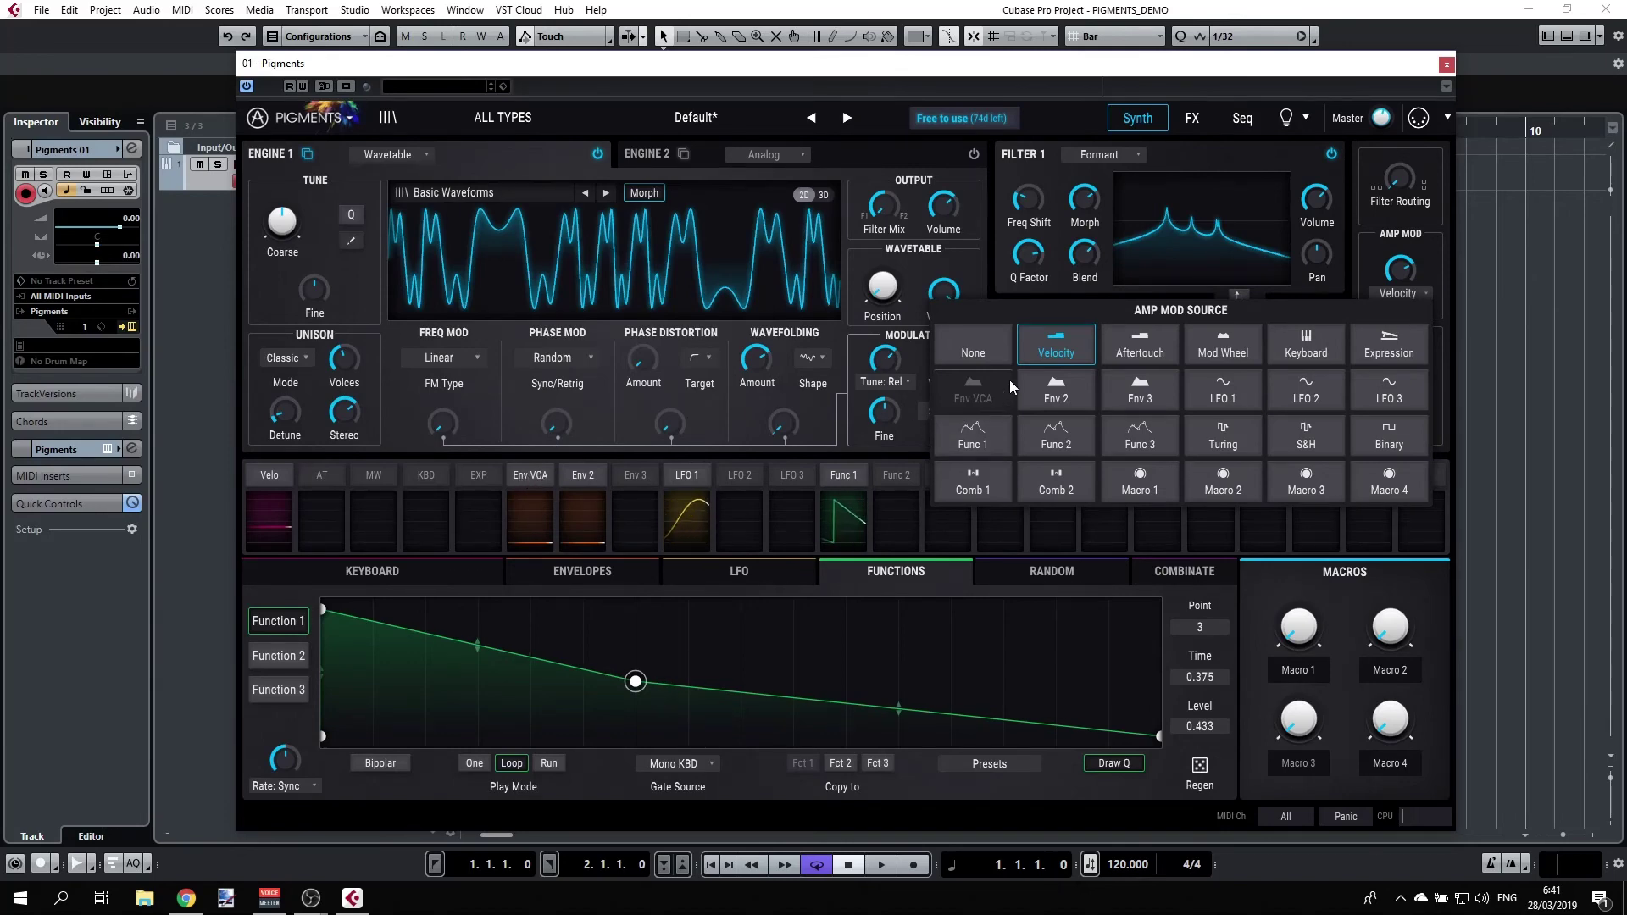
{"action": "left_click", "coordinate": [533, 479]}
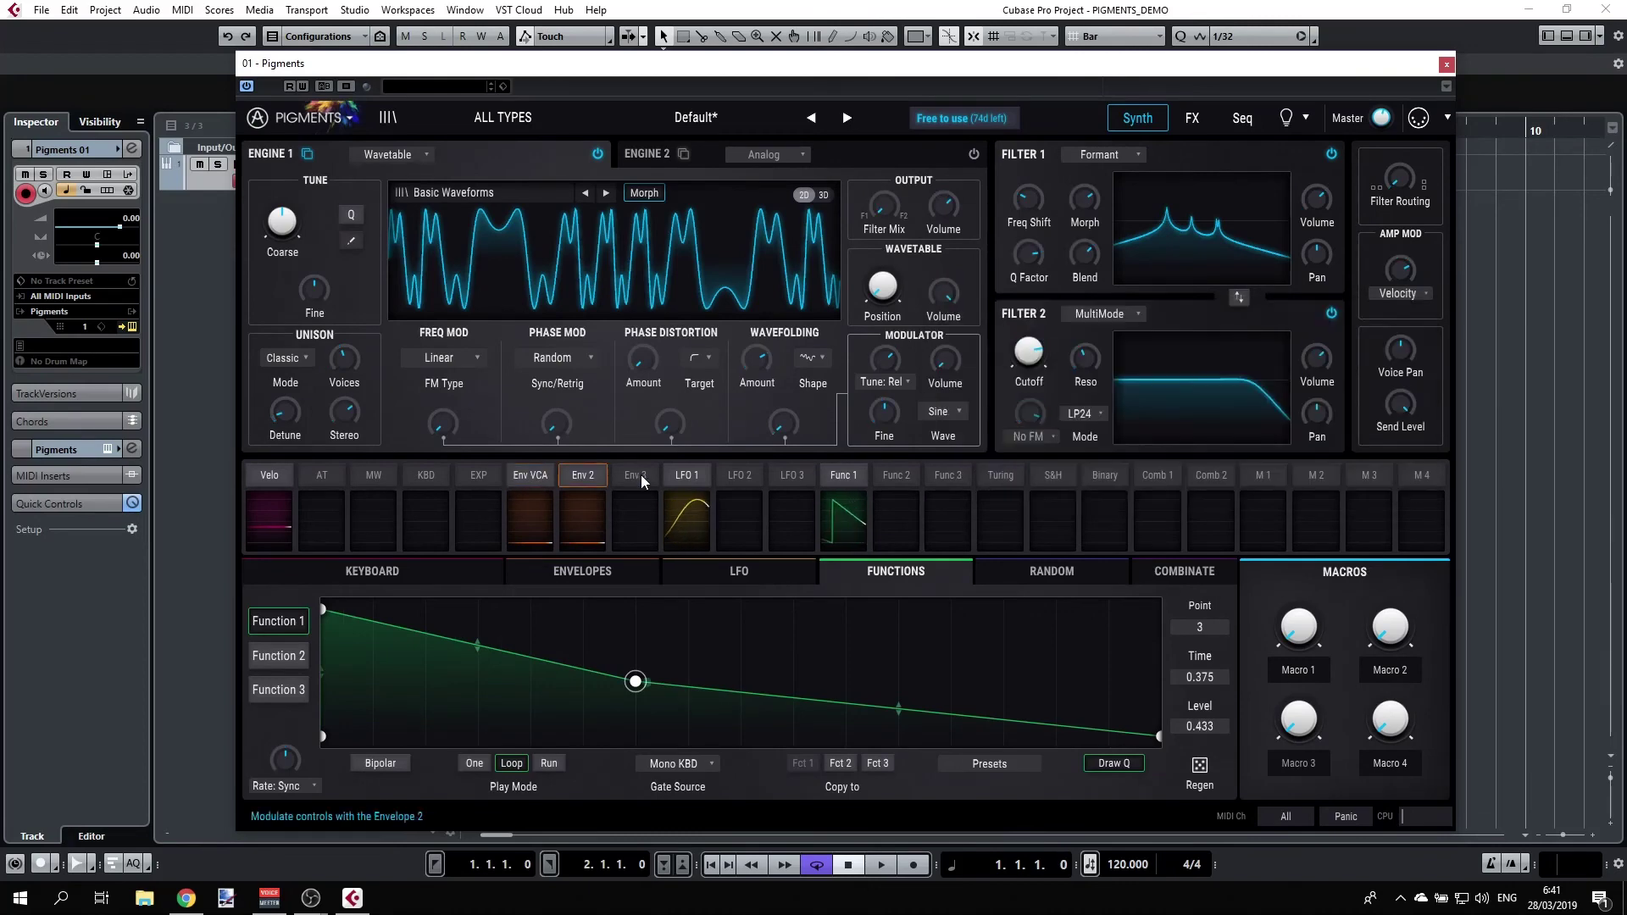
{"action": "left_click", "coordinate": [607, 573]}
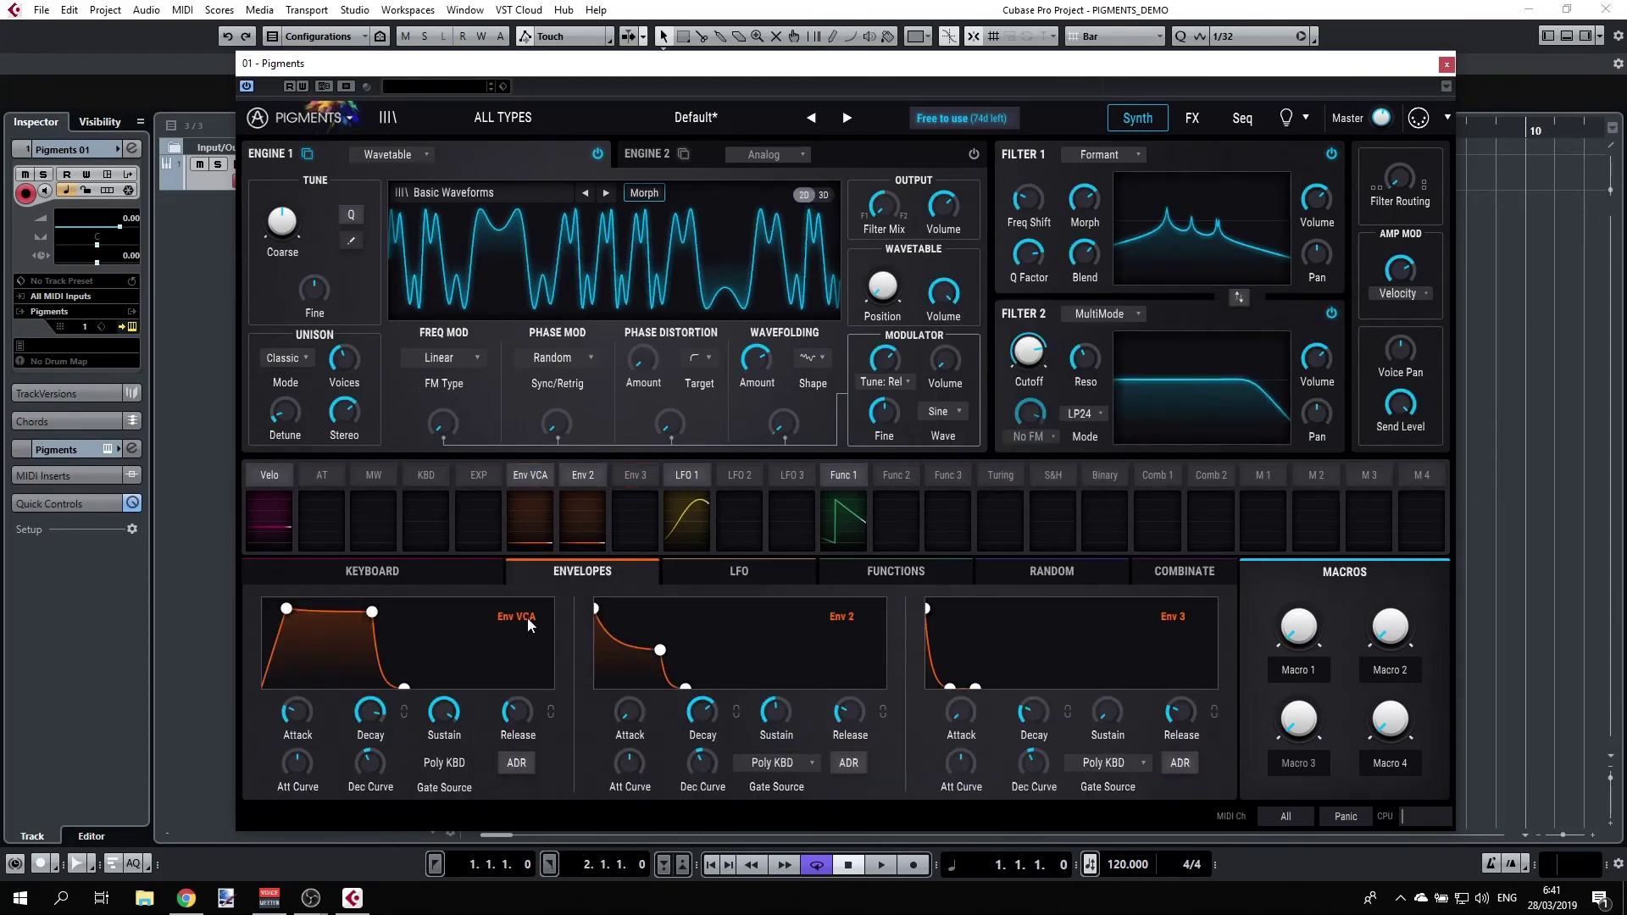
{"action": "left_click_drag", "start_coordinate": [371, 612], "coordinate": [320, 642]}
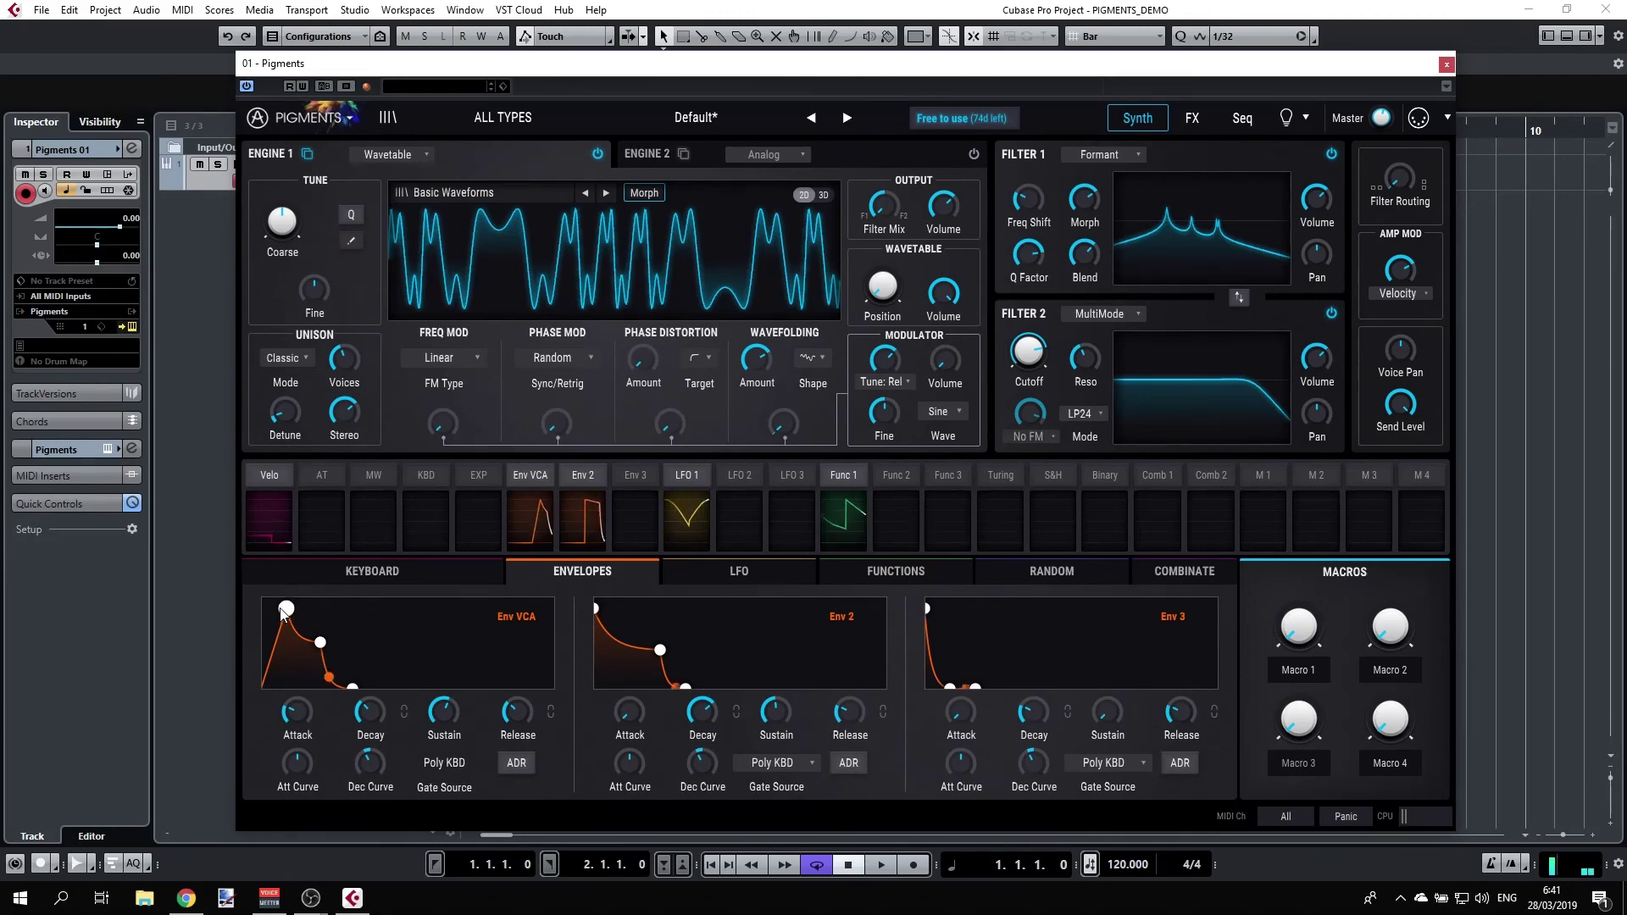
{"action": "mouse_move", "coordinate": [286, 608]}
{"action": "left_mouse_down"}
{"action": "mouse_move", "coordinate": [263, 608]}
{"action": "mouse_move", "coordinate": [318, 608]}
{"action": "left_mouse_up"}
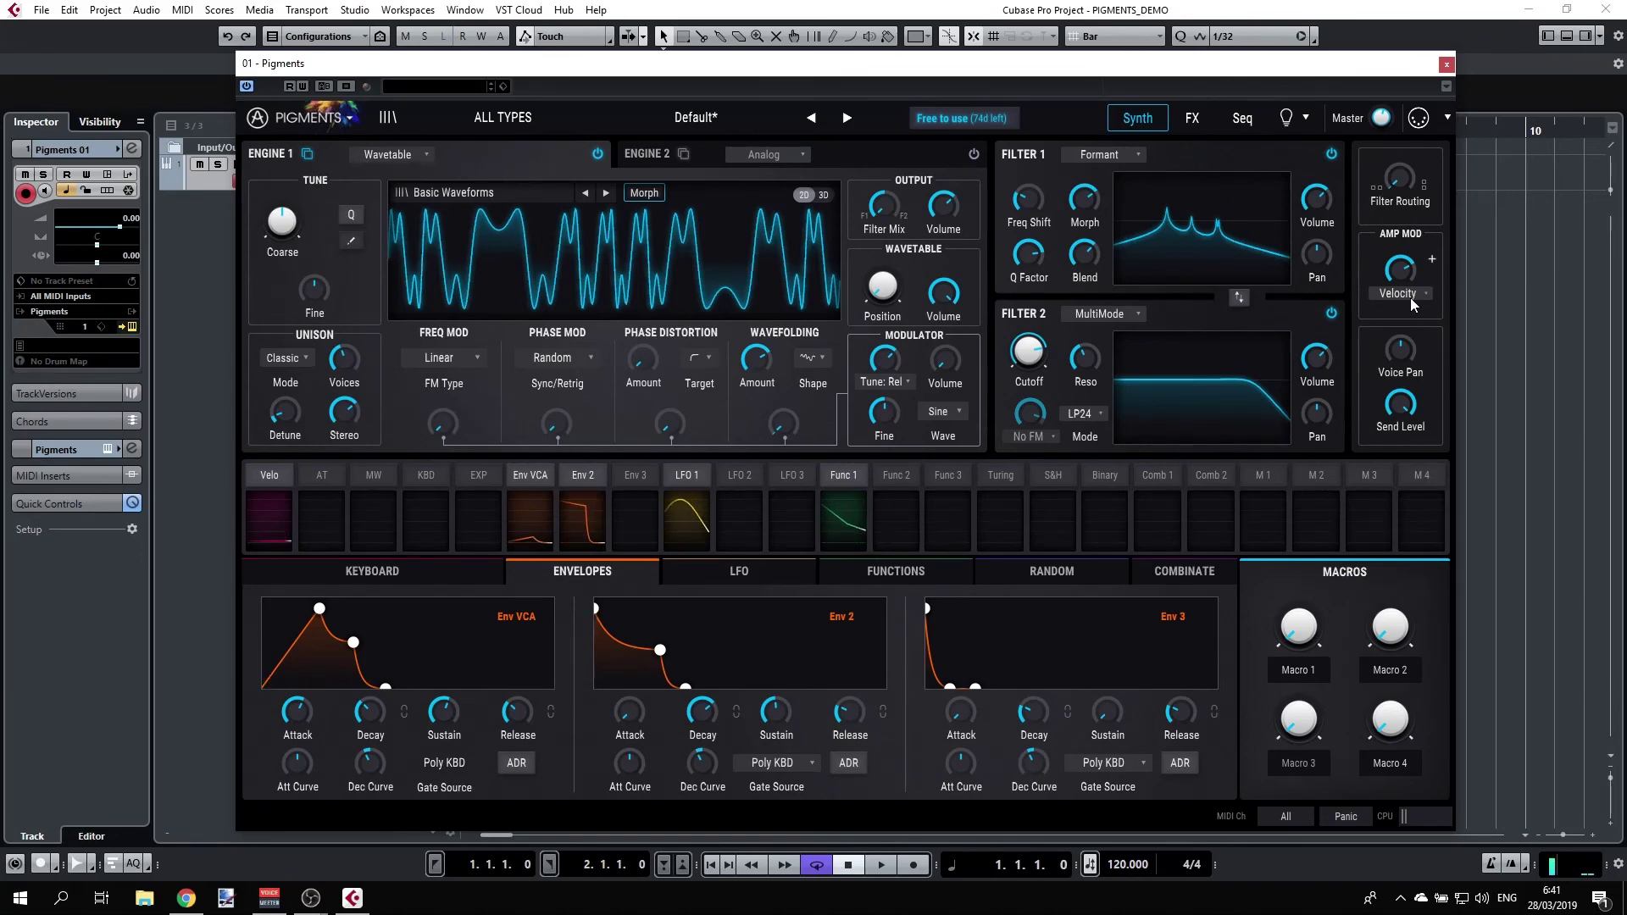
{"action": "left_click_drag", "start_coordinate": [320, 608], "coordinate": [264, 608]}
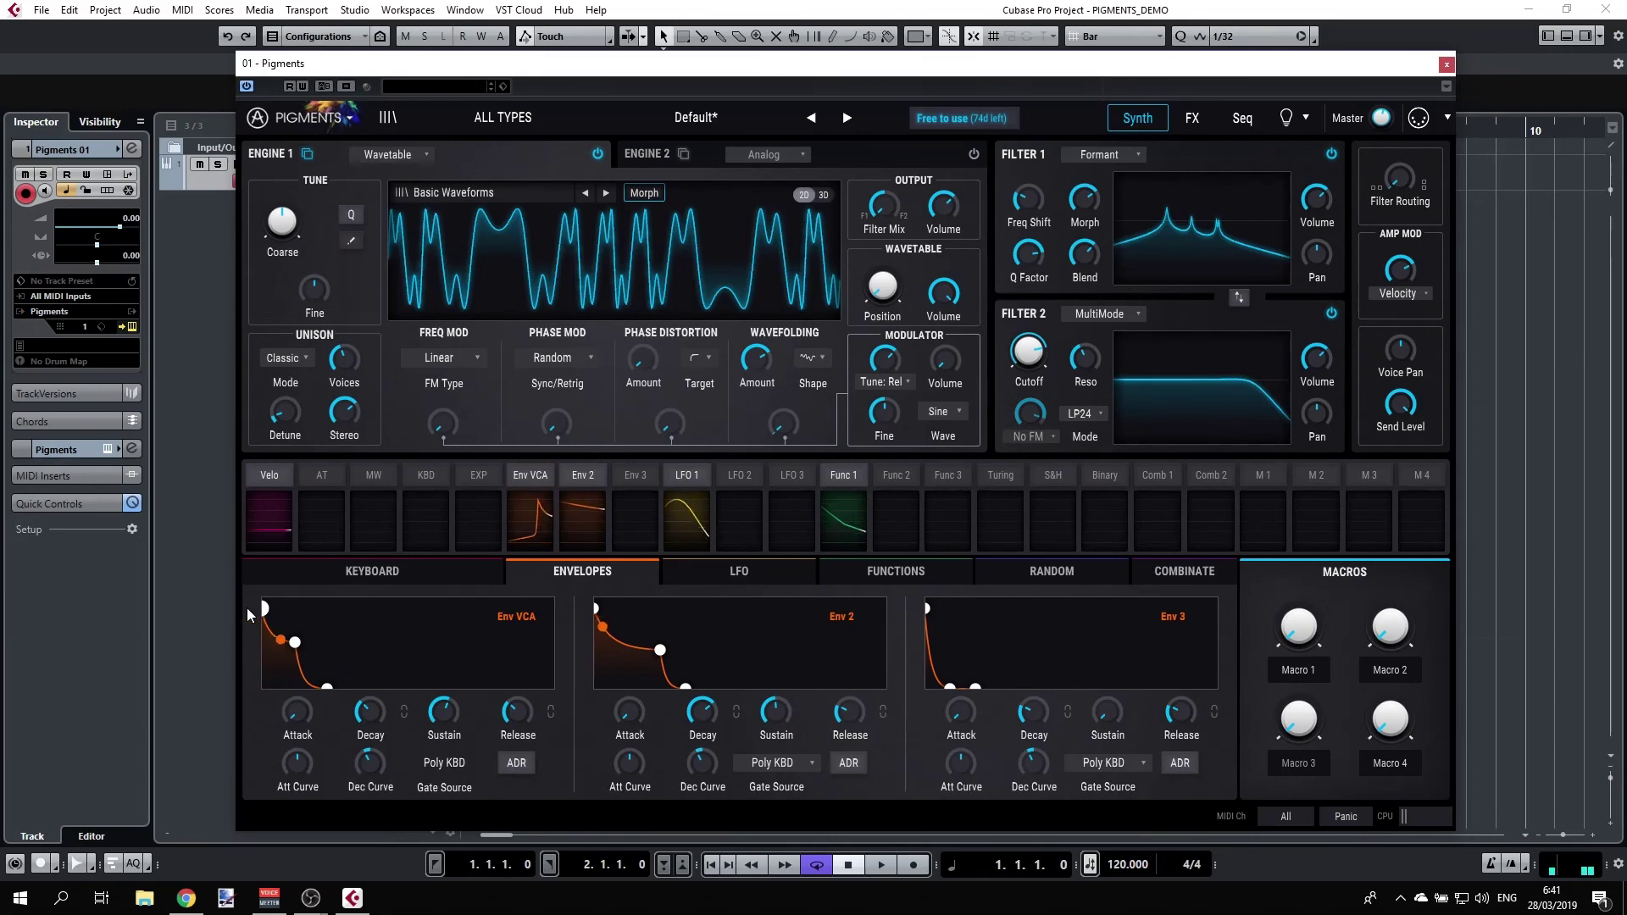
Look through the available amp modulation sources and examine the Voice Pan control.
{"action": "left_click", "coordinate": [1399, 293]}
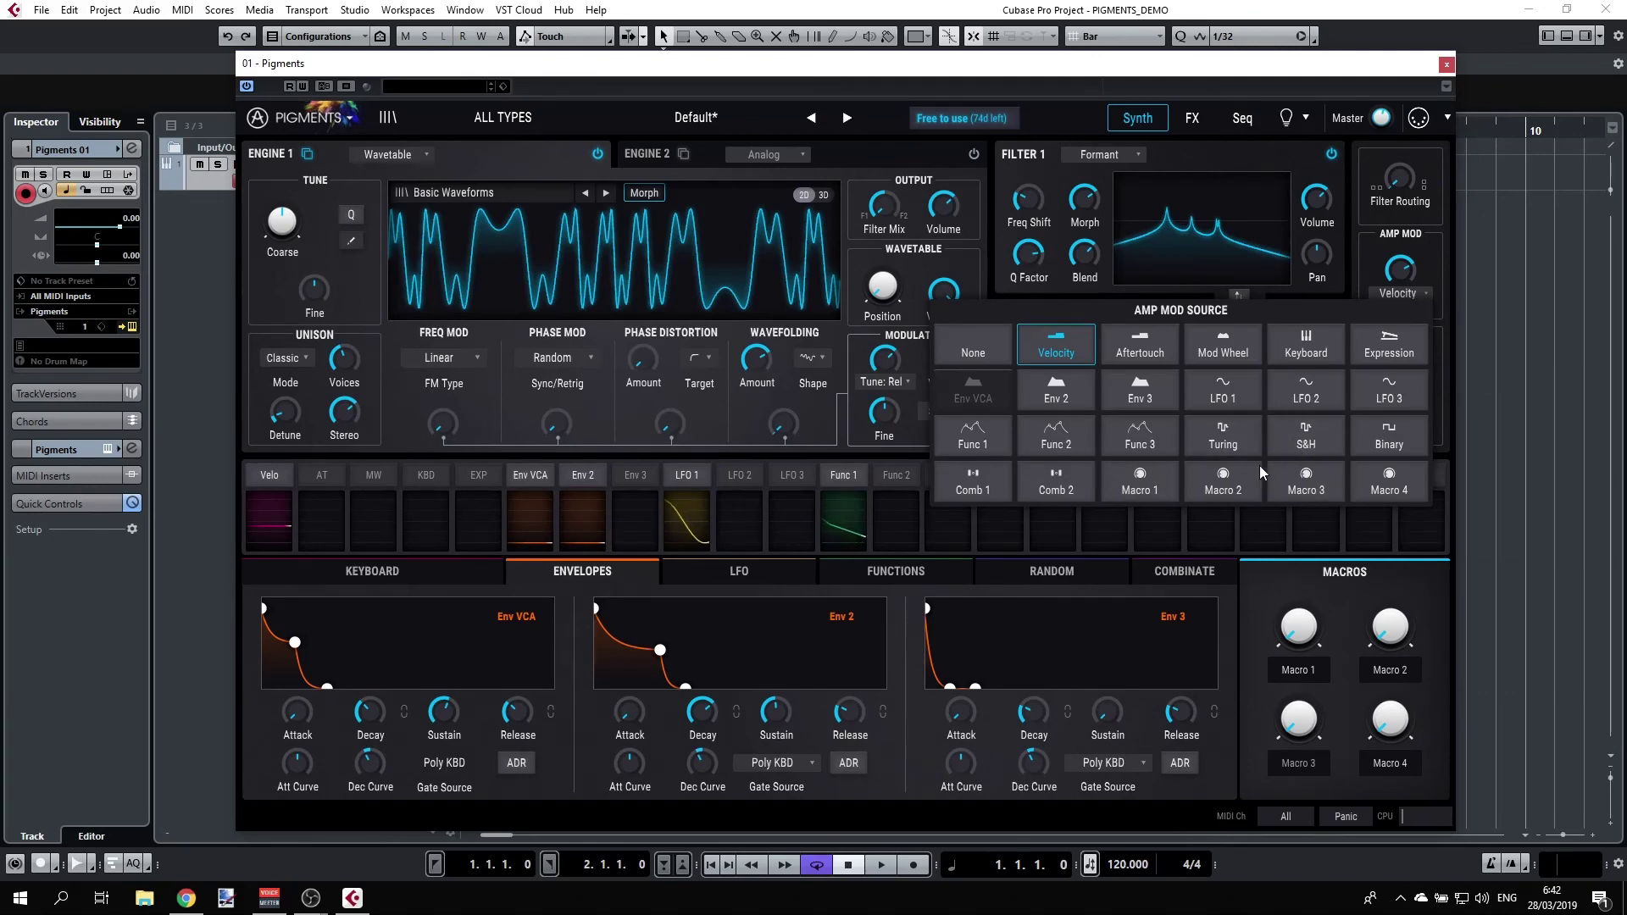
{"action": "left_click", "coordinate": [1428, 258]}
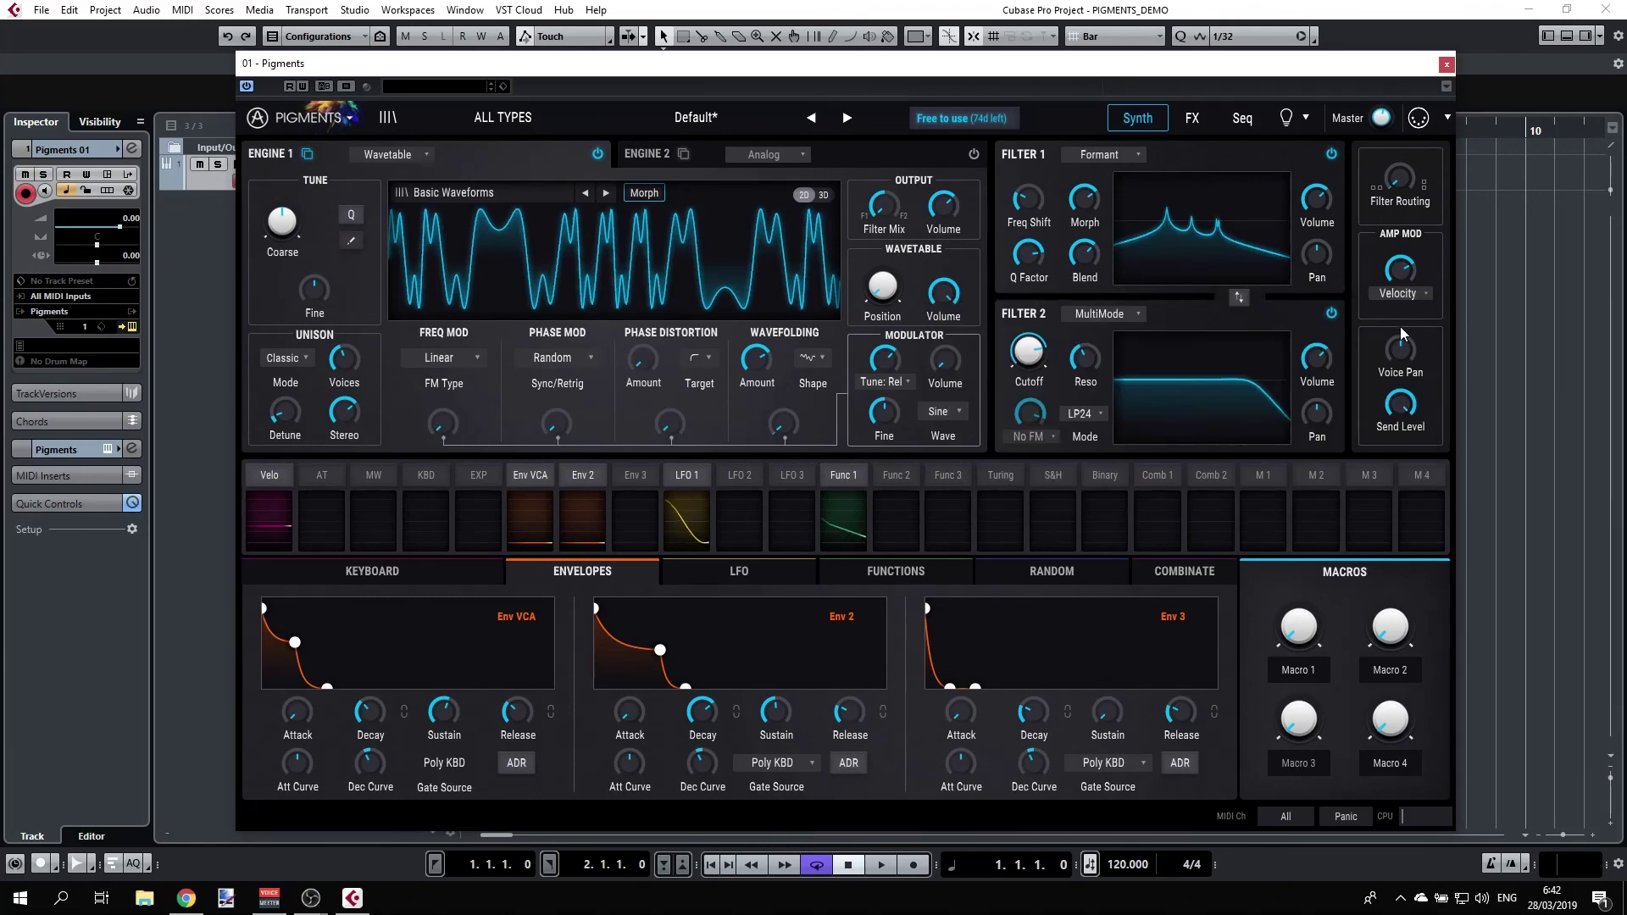
{"action": "mouse_move", "coordinate": [1396, 349]}
{"action": "mouse_move", "coordinate": [1402, 348]}
{"action": "left_mouse_down"}
{"action": "mouse_move", "coordinate": [1402, 313]}
{"action": "mouse_move", "coordinate": [1403, 349]}
{"action": "left_mouse_up"}
Examine the voice Send Level and the send bus in the FX section, and return to the synth section.
{"action": "left_click", "coordinate": [1400, 404]}
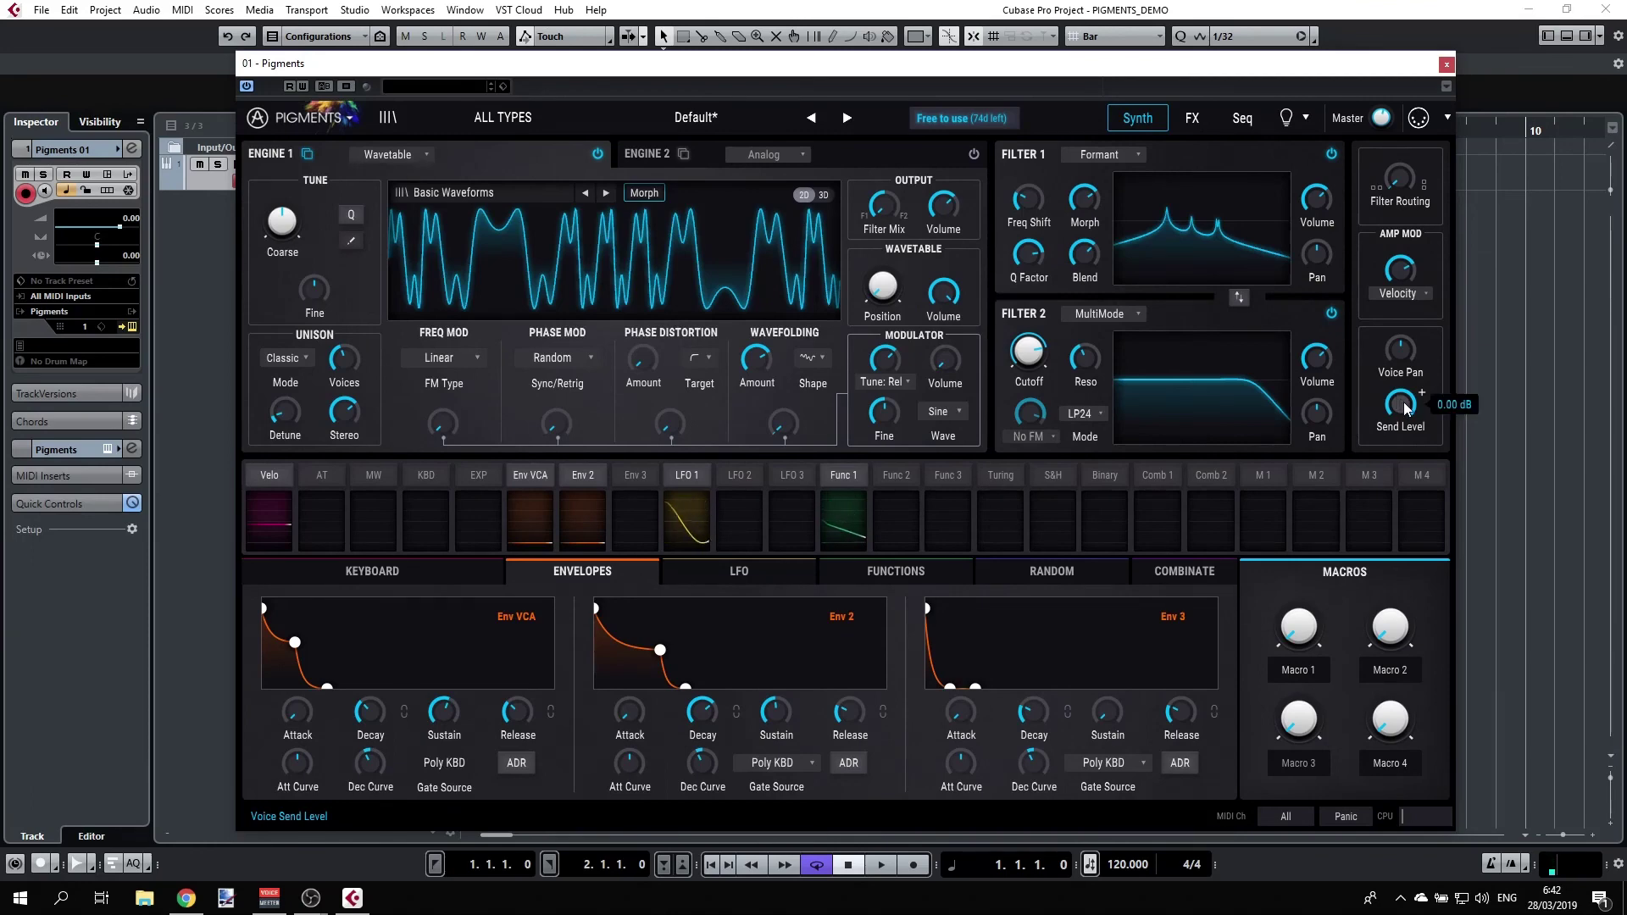
{"action": "left_click_drag", "start_coordinate": [1399, 405], "coordinate": [1400, 415]}
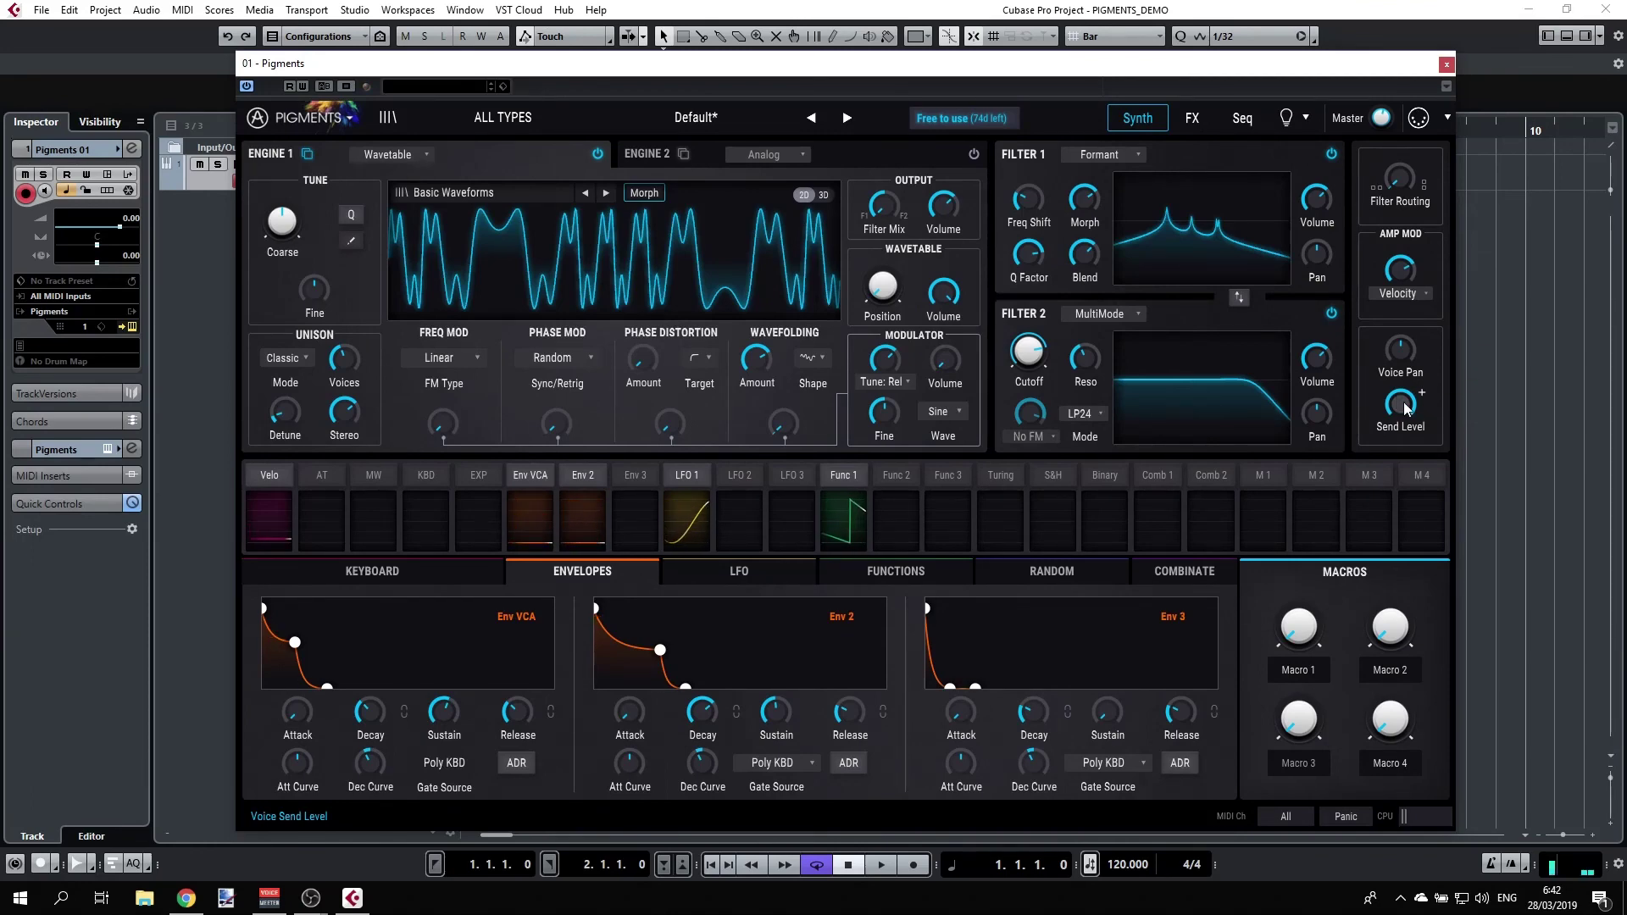
{"action": "left_click", "coordinate": [1194, 119]}
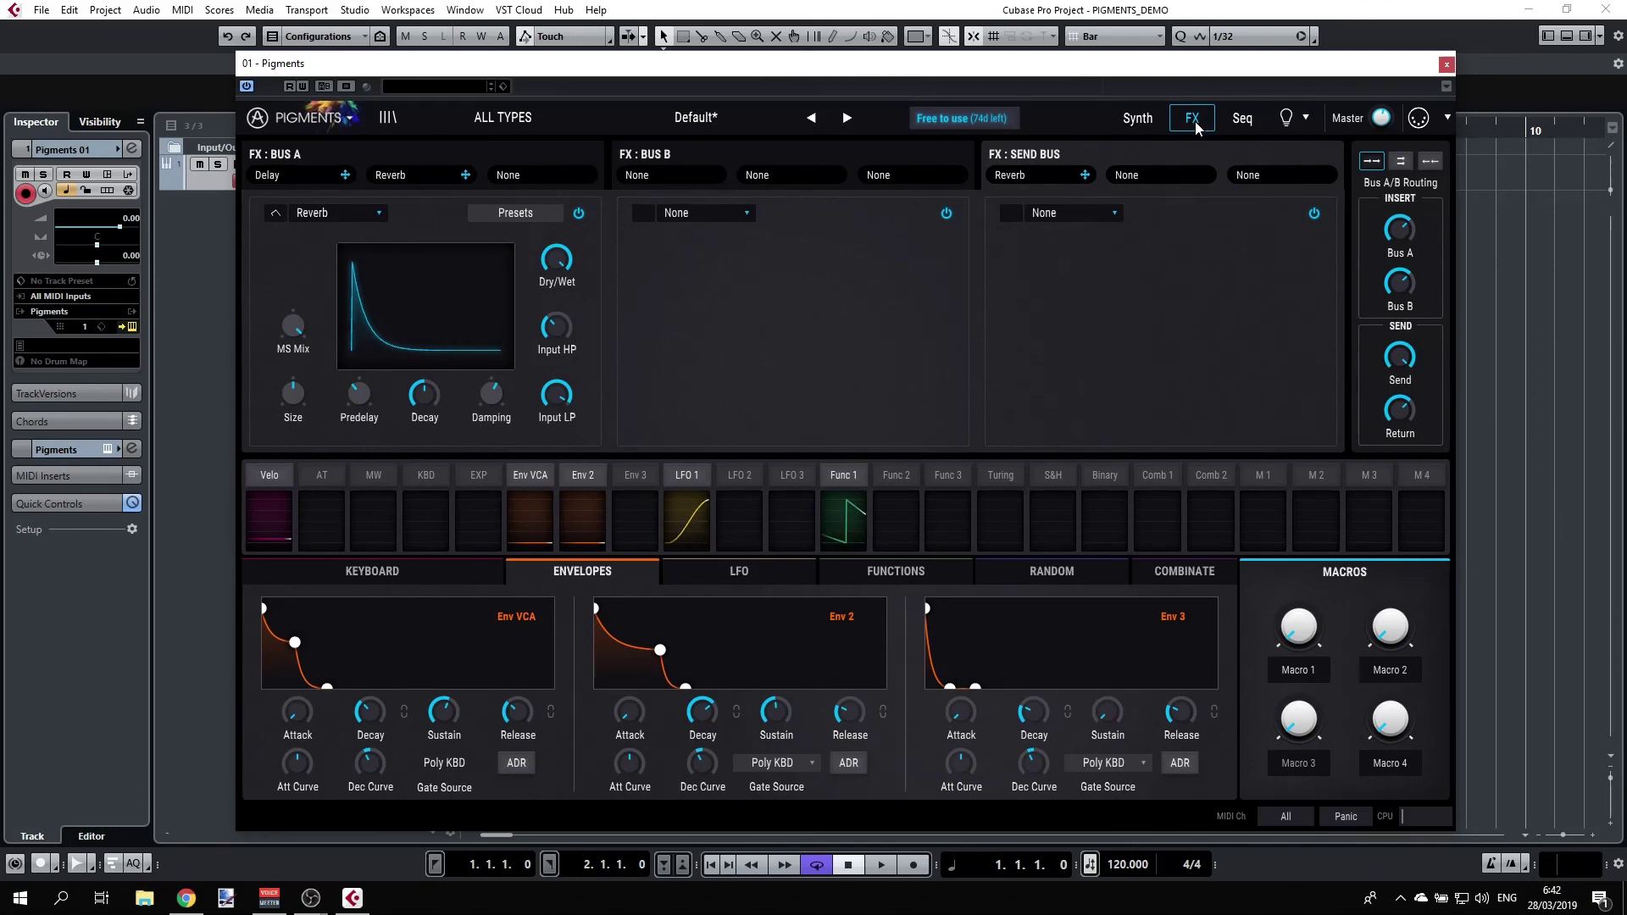
{"action": "left_click", "coordinate": [1143, 119]}
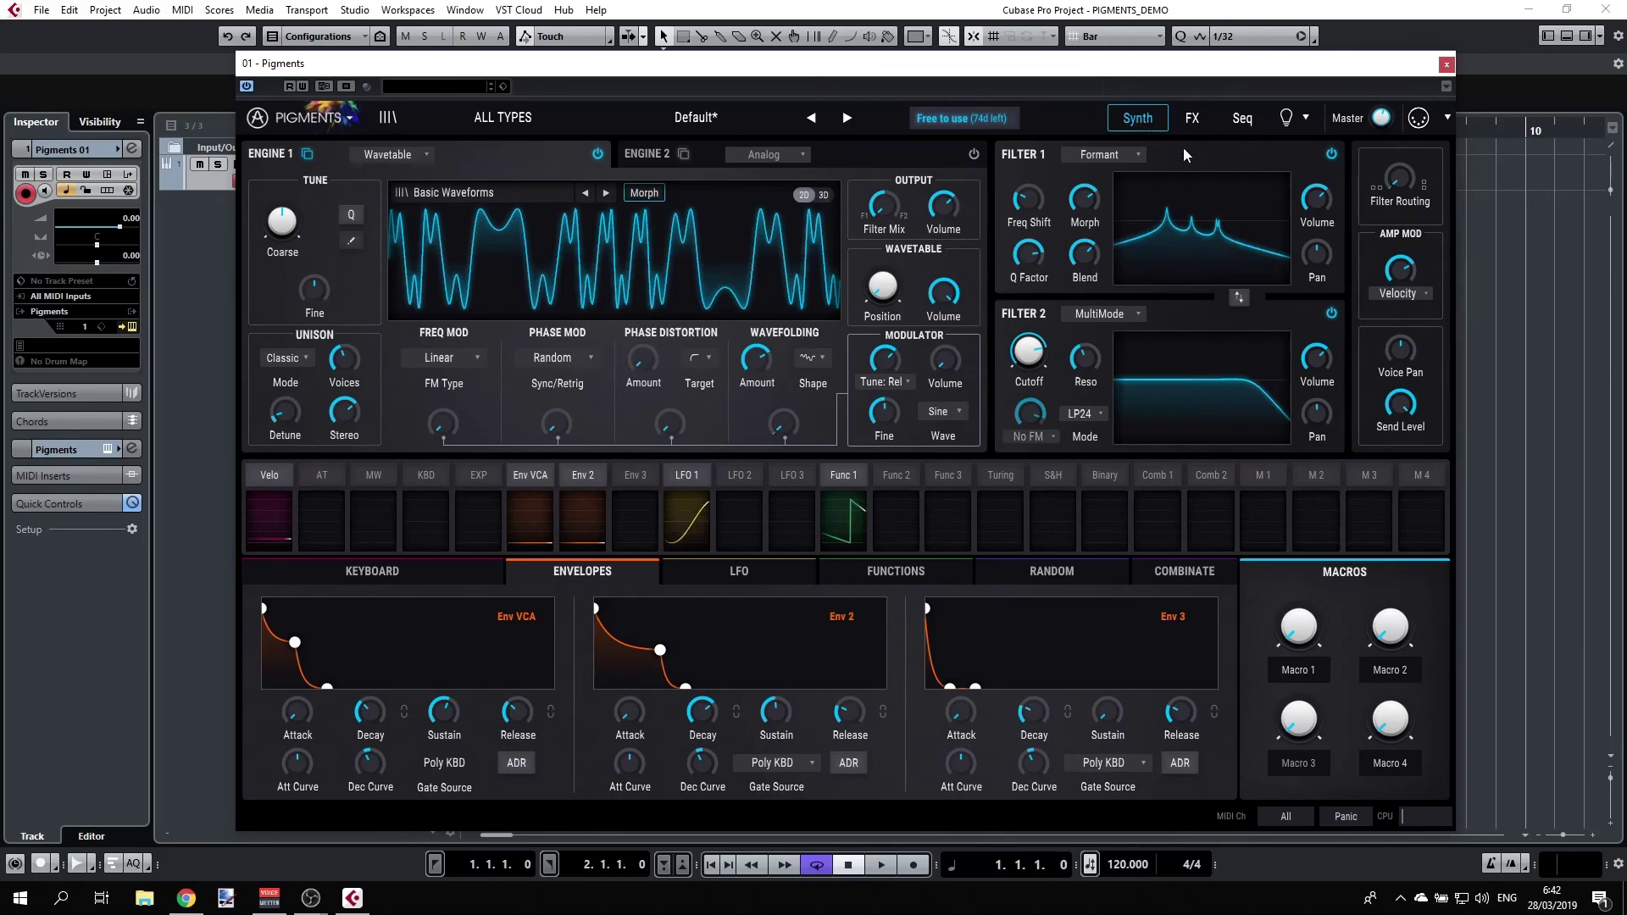
Try the voice Send Level at -70.0 dB and reset it to 0.00 dB.
{"action": "left_click_drag", "start_coordinate": [1398, 402], "coordinate": [1397, 474]}
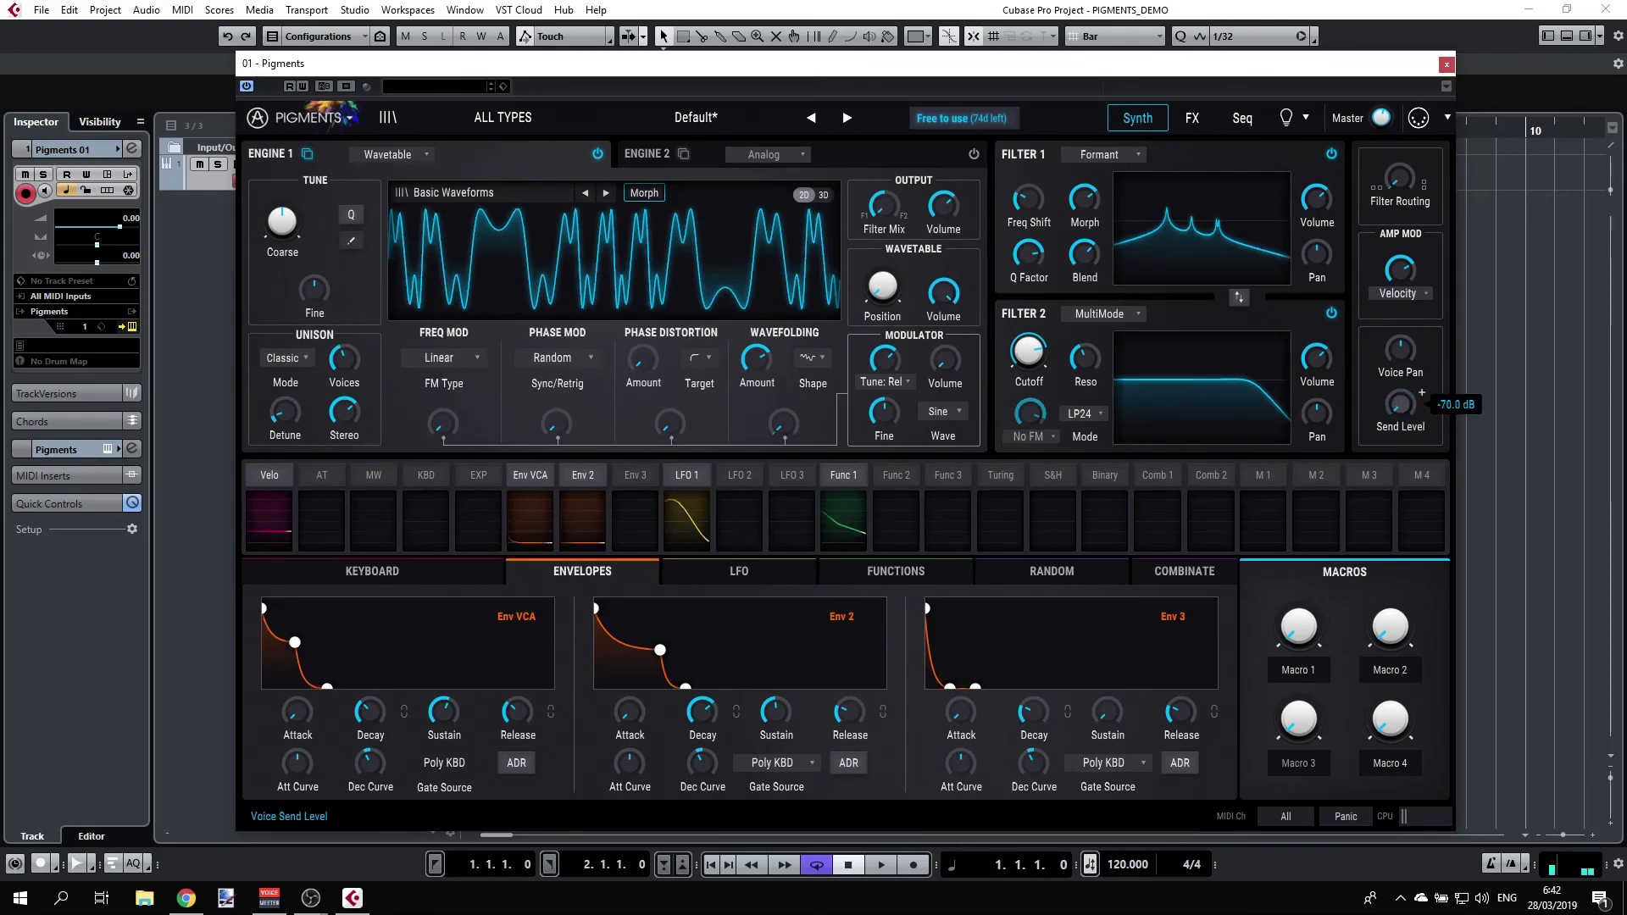
{"action": "mouse_move", "coordinate": [1421, 392]}
{"action": "left_mouse_down"}
{"action": "mouse_move", "coordinate": [1421, 373]}
{"action": "mouse_move", "coordinate": [1421, 393]}
{"action": "left_mouse_up"}
{"action": "double_click", "coordinate": [1400, 403]}
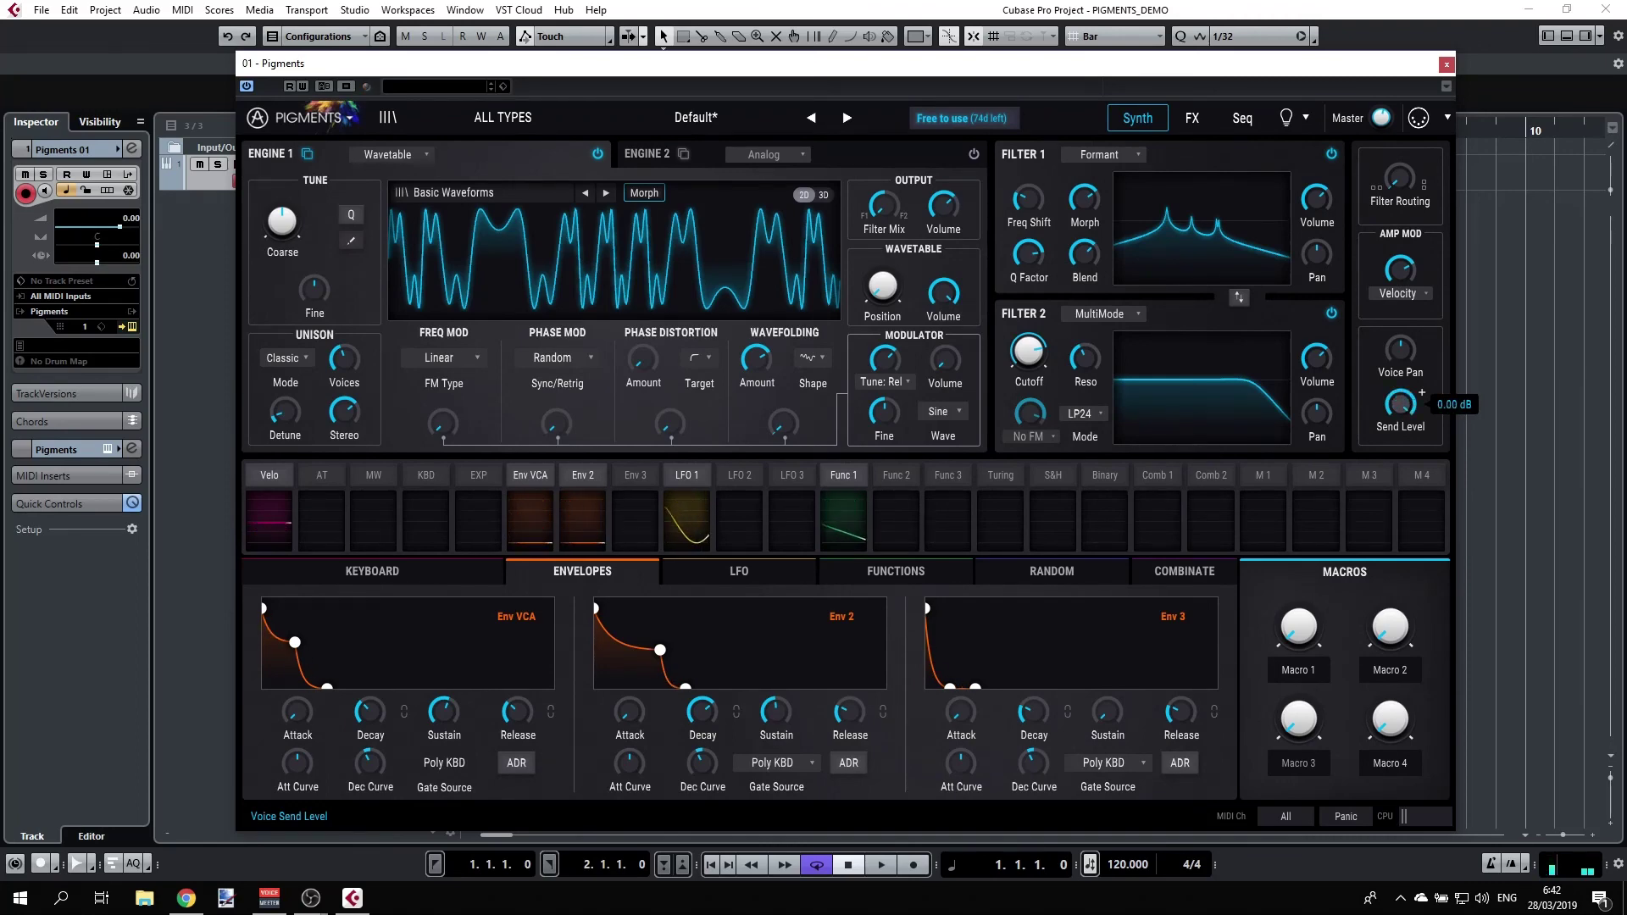